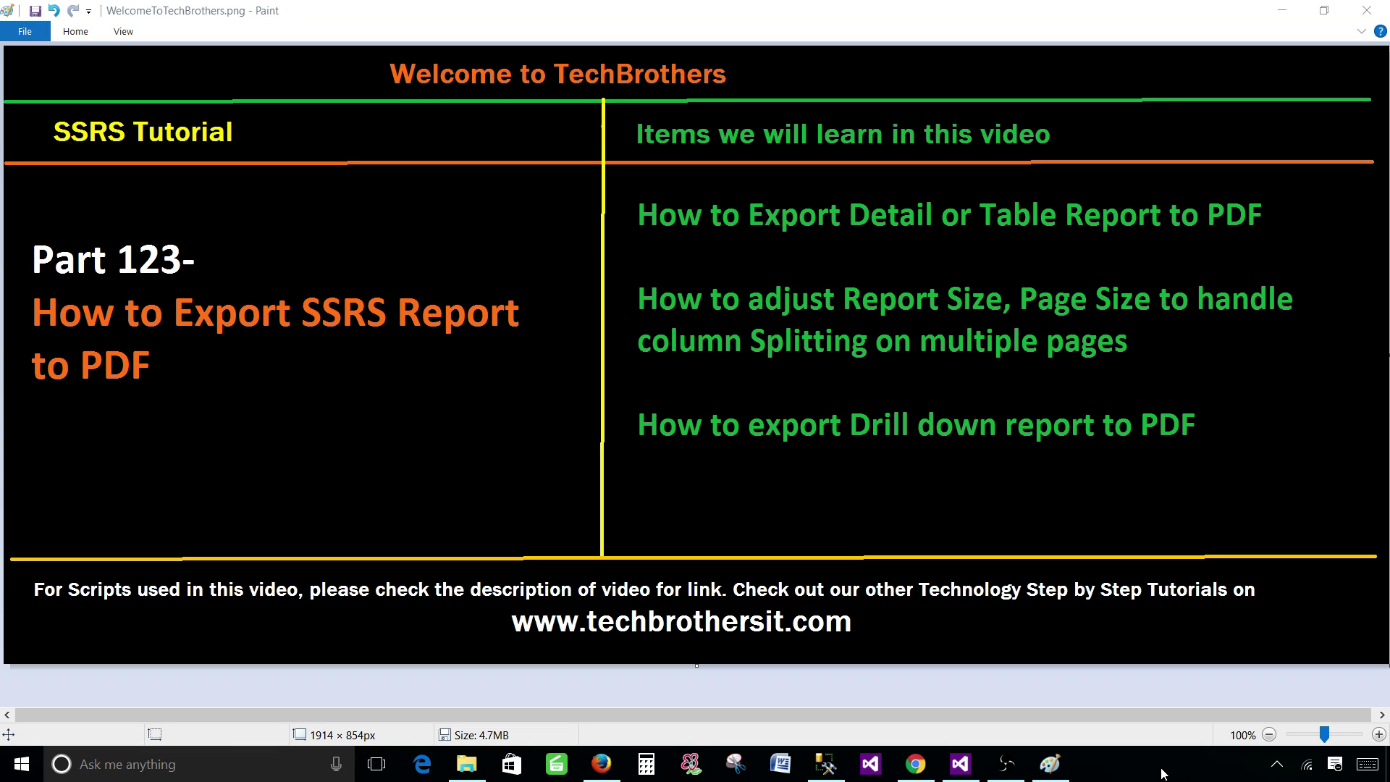
Step: Look over the report server's reports folder in Chrome, then return to the DrillDown report in Visual Studio
left_click(960, 764)
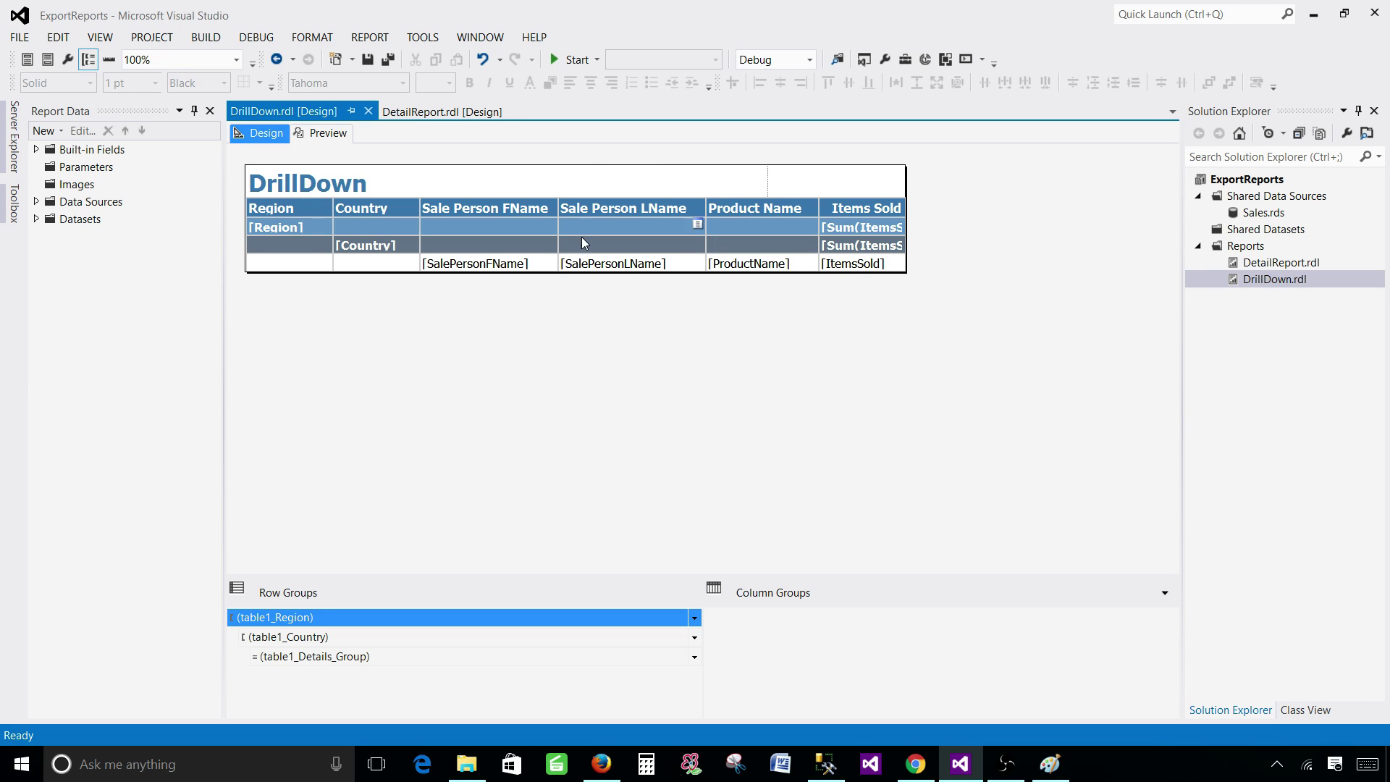
left_click(914, 764)
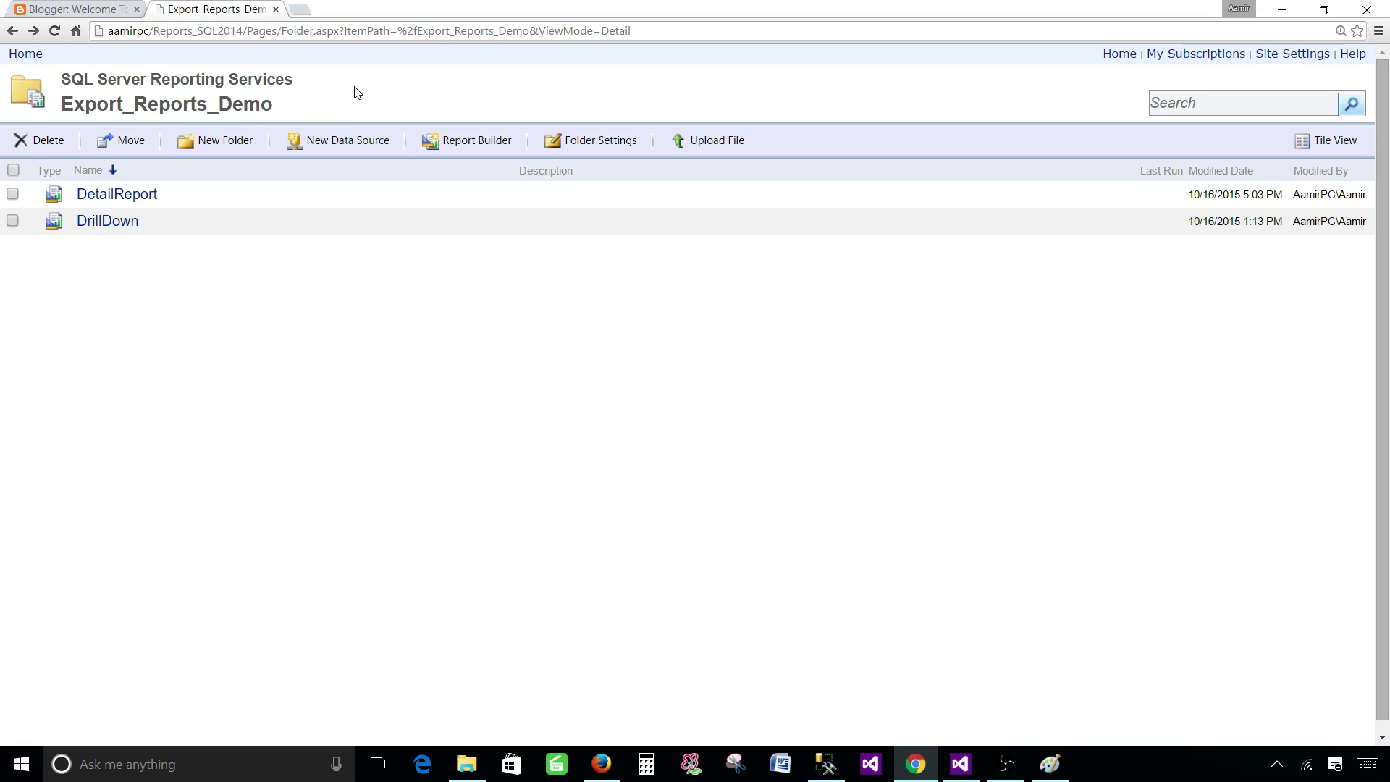
left_click(960, 766)
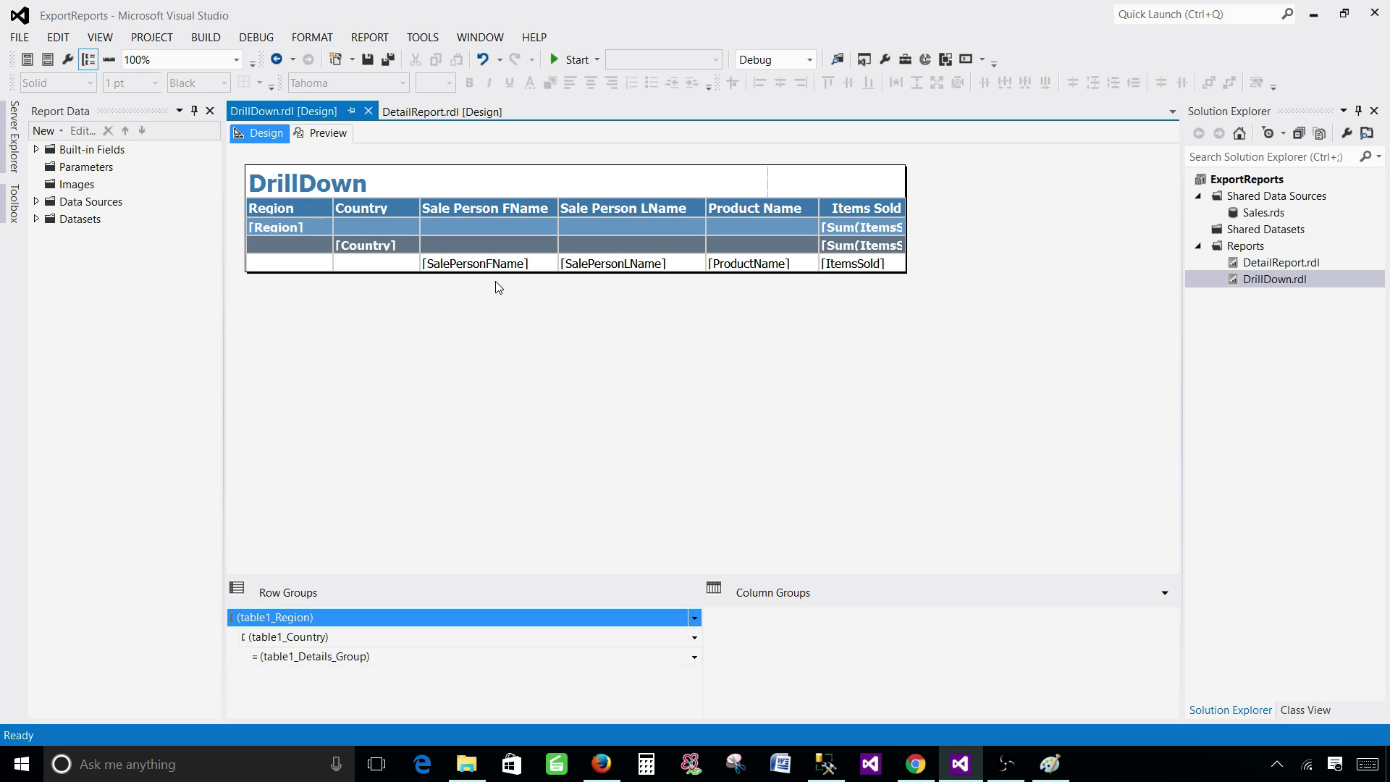
Step: Open DetailReport.rdl and preview its rendered sales table
double_click(1283, 263)
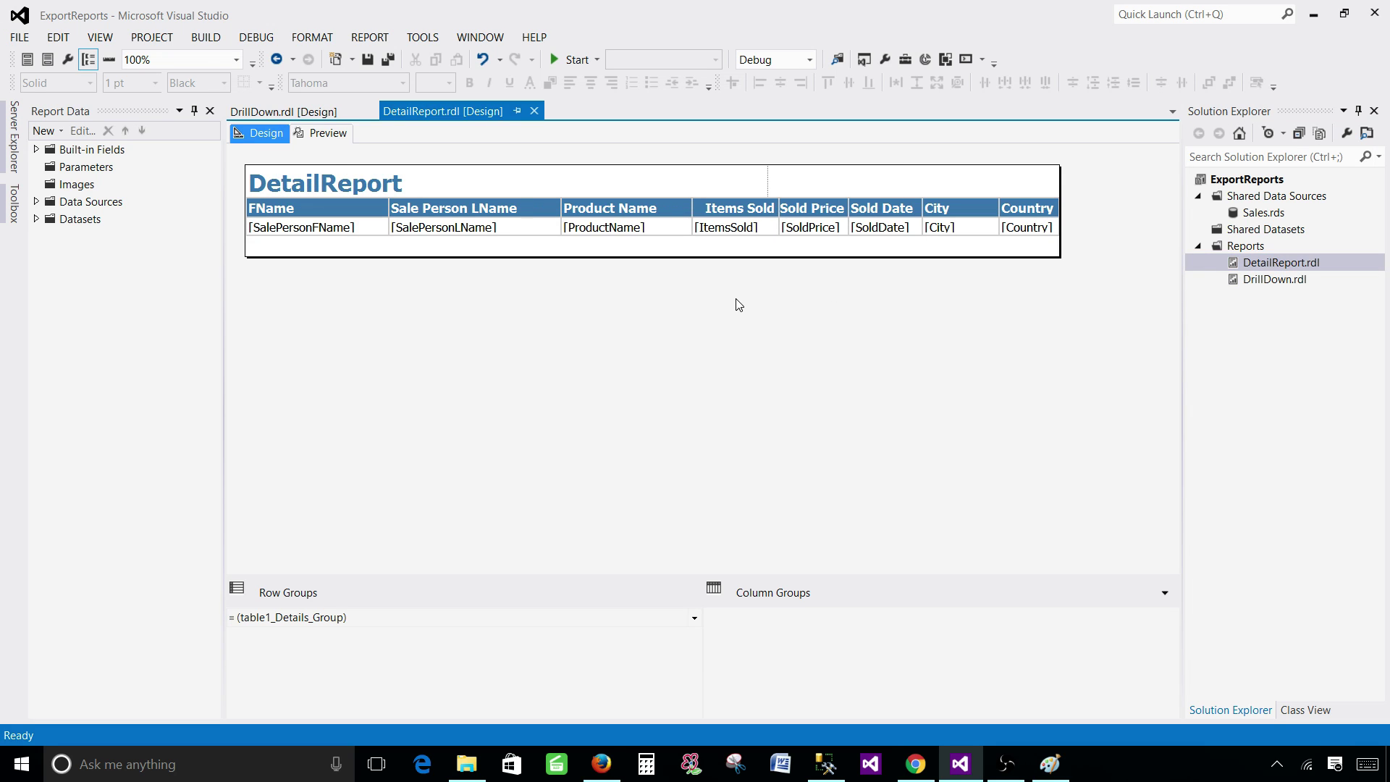
left_click(324, 133)
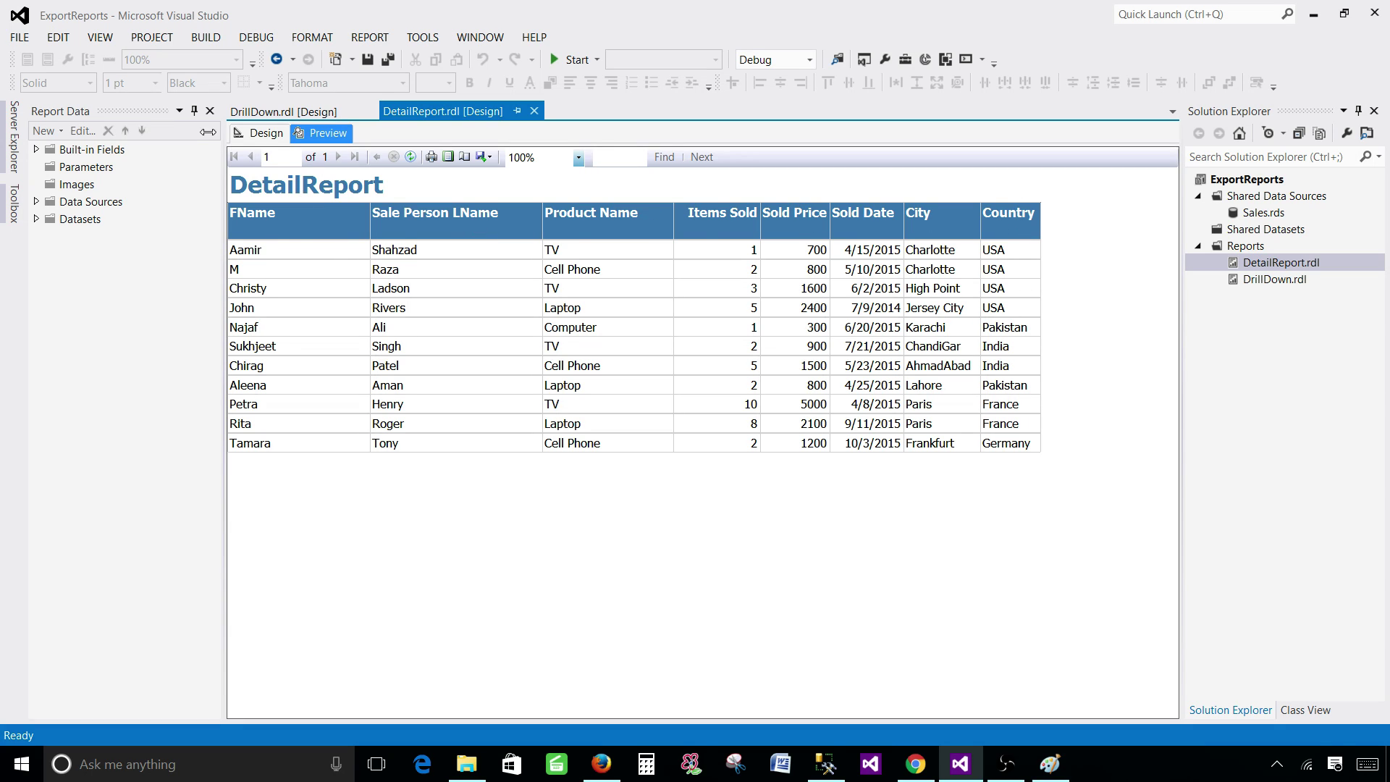
left_click(262, 133)
left_click(340, 135)
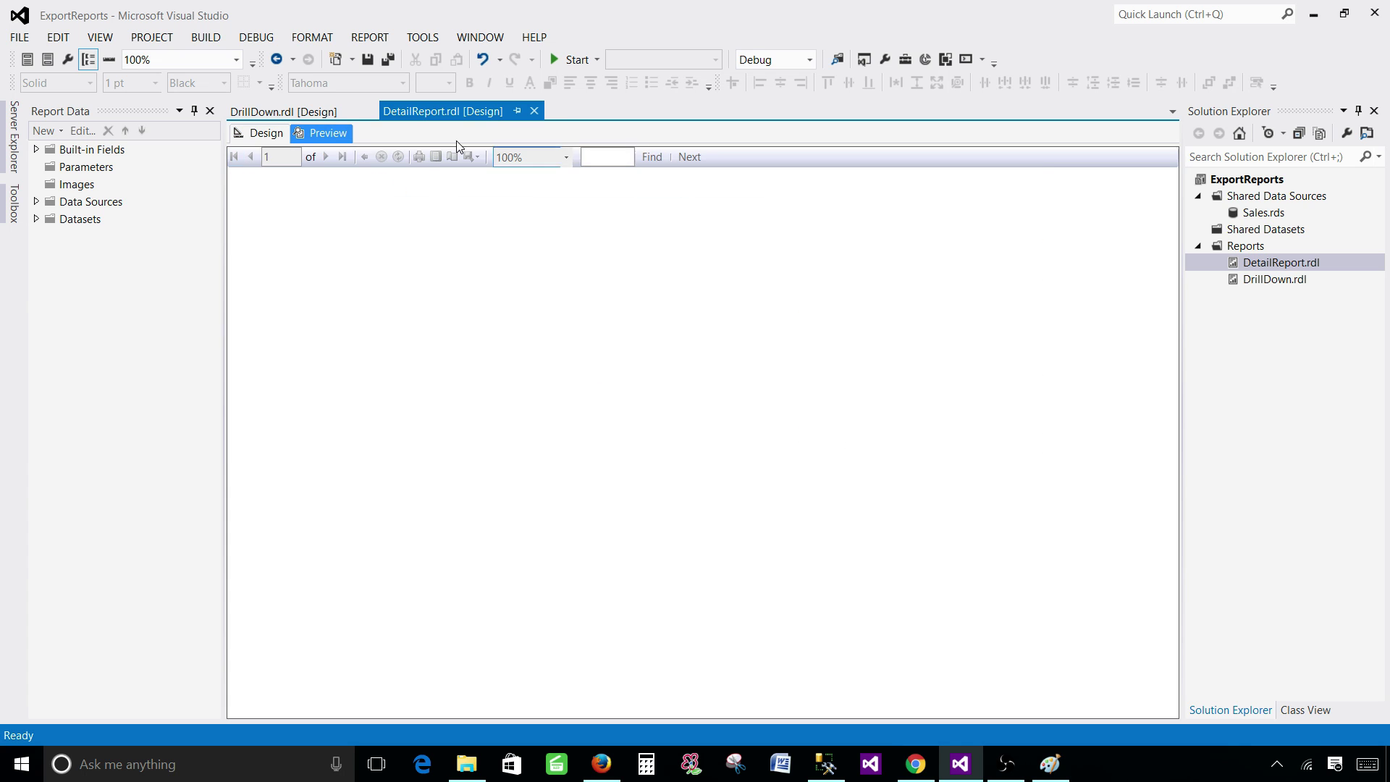
Step: Export the previewed report to PDF as DetailReport.pdf in the Videos folder
left_click(481, 157)
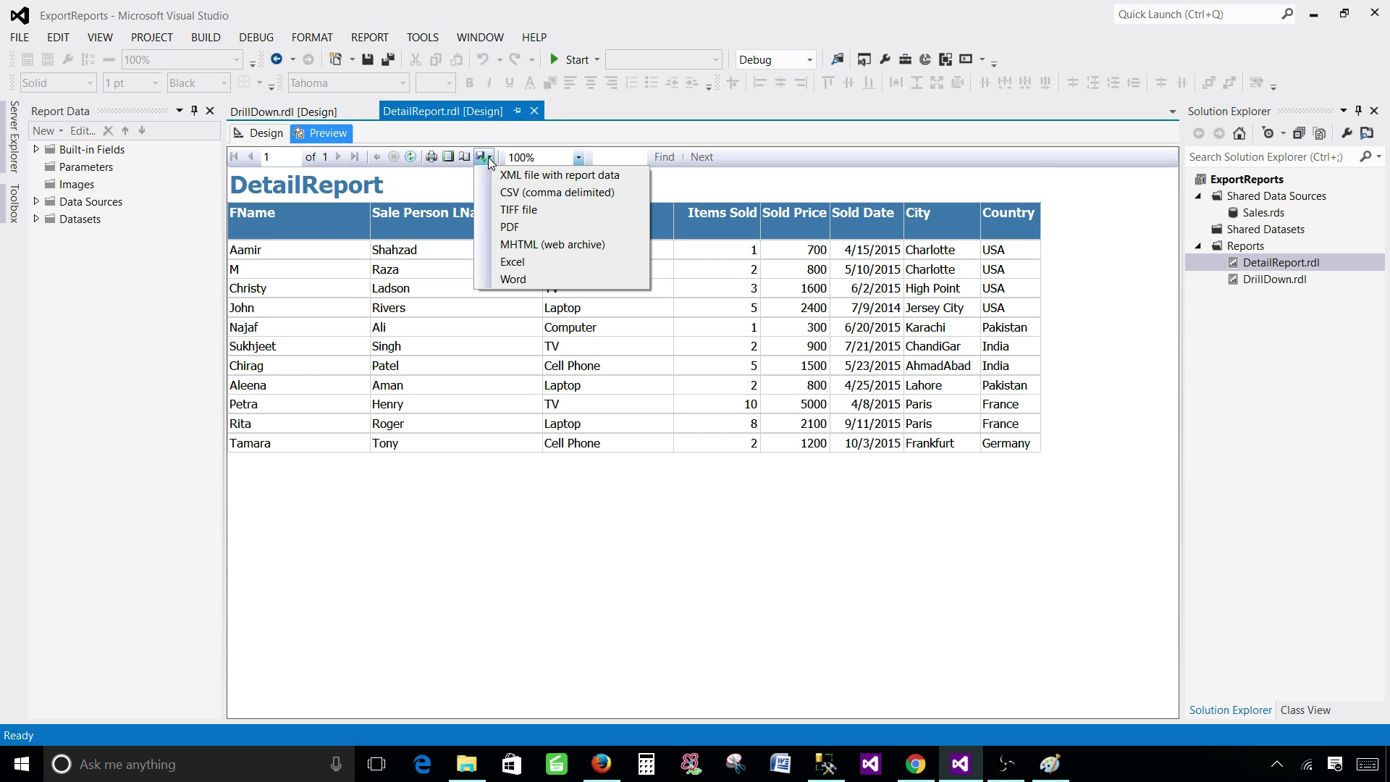
left_click(518, 228)
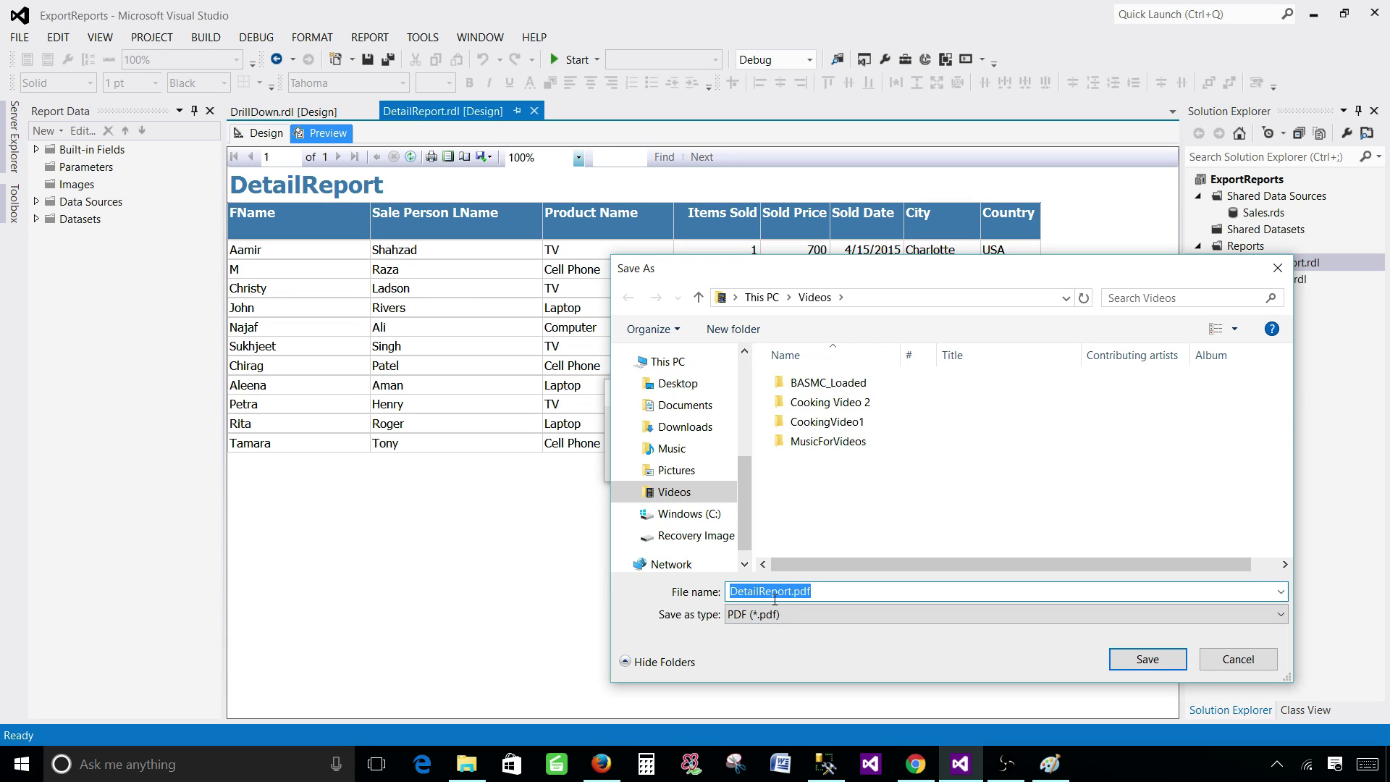
left_click(1119, 665)
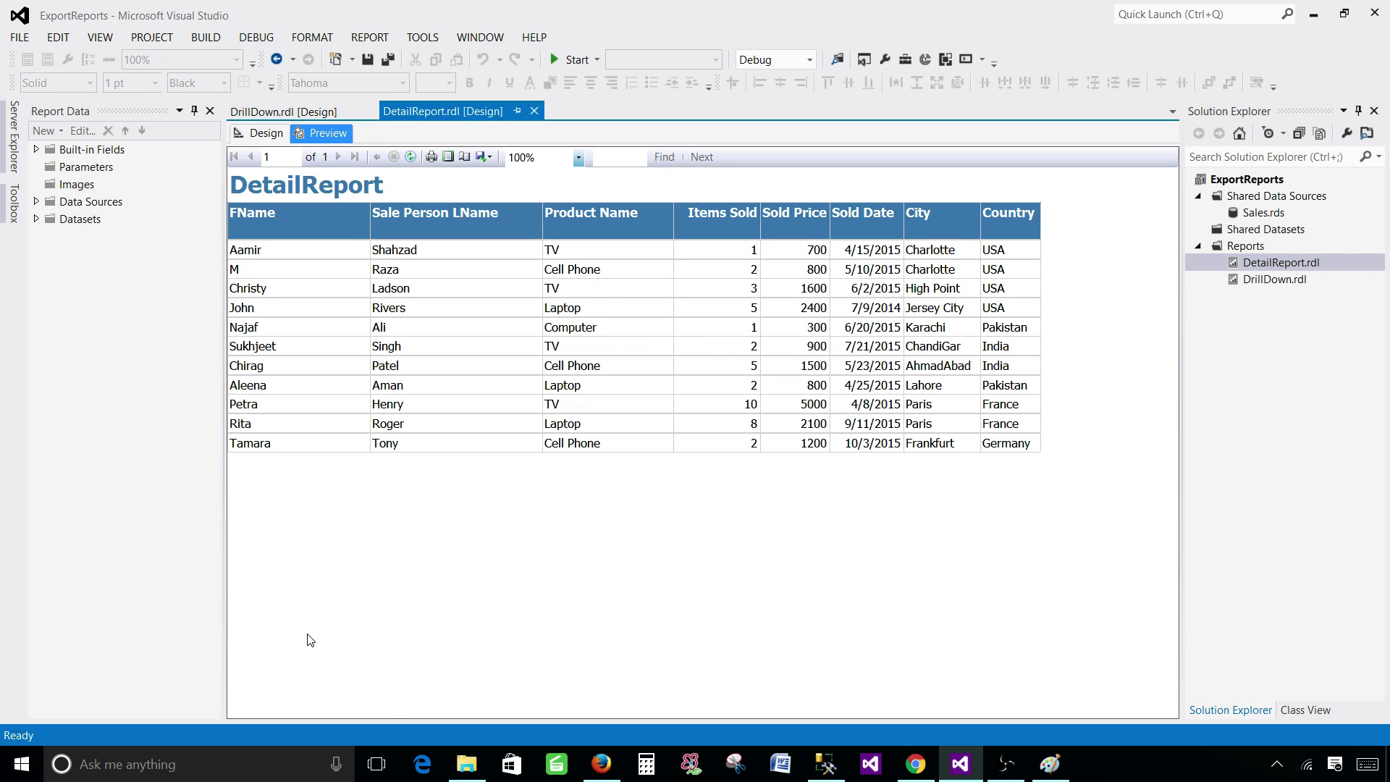
Step: Open DetailReport.pdf from Videos in Edge and scroll through it, finding Country pushed to page 2
left_click(464, 766)
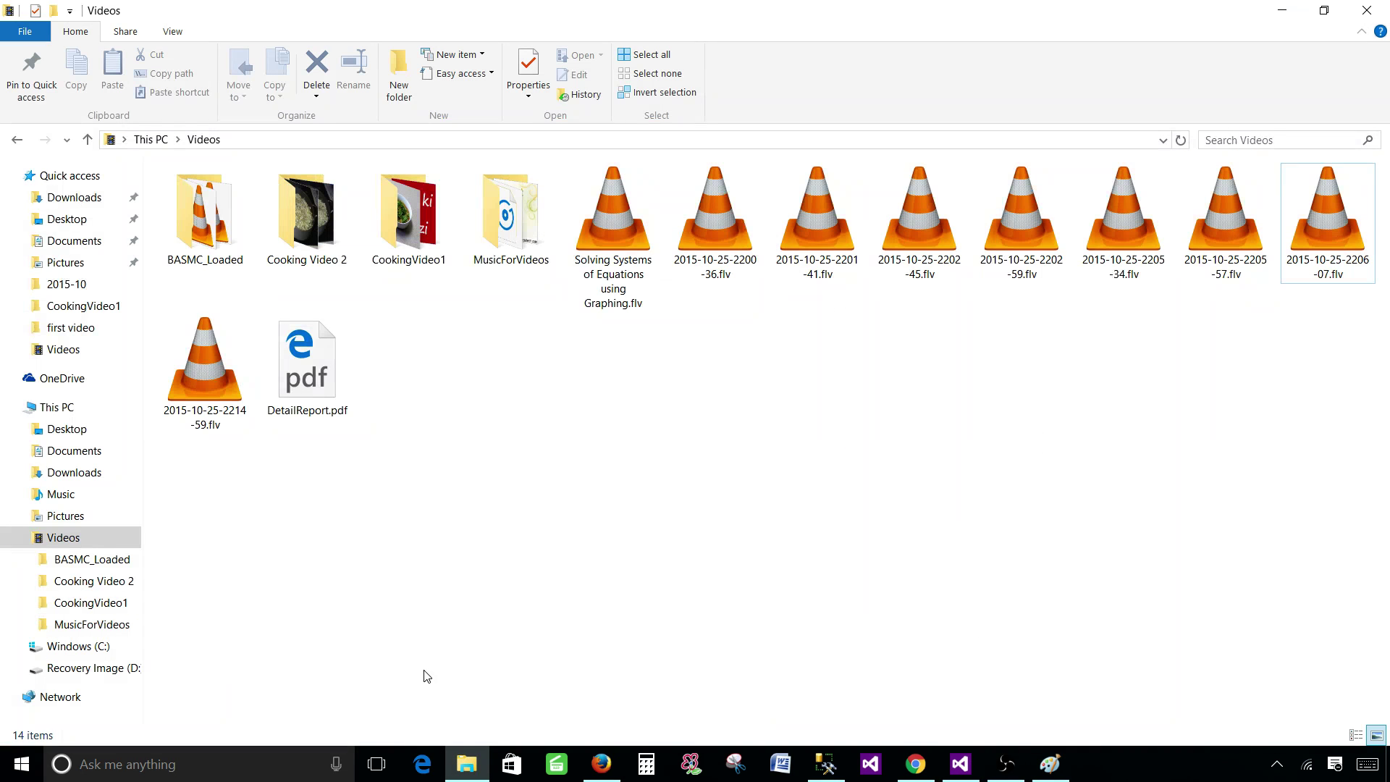
left_click(315, 359)
double_click(314, 359)
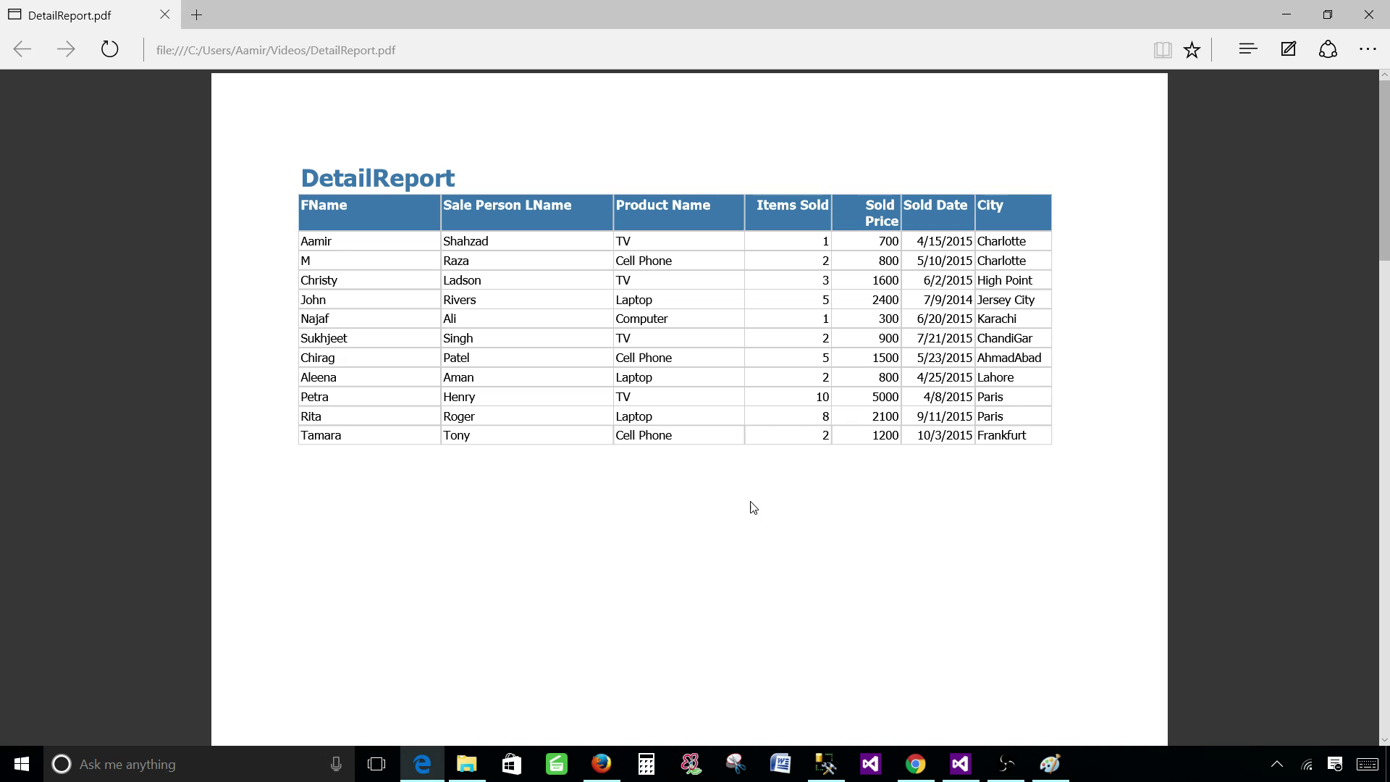
scroll(831, 482, "down", 12)
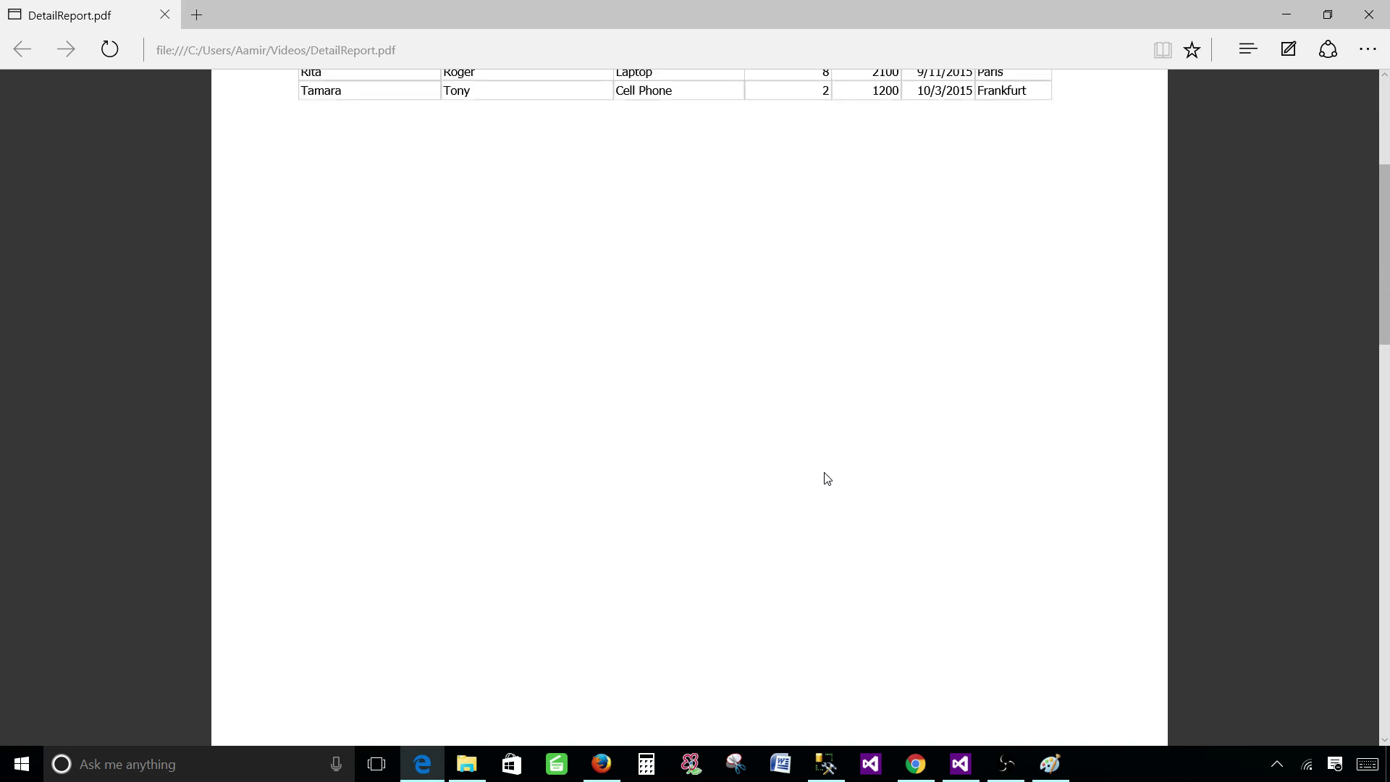
scroll(823, 475, "down", 4)
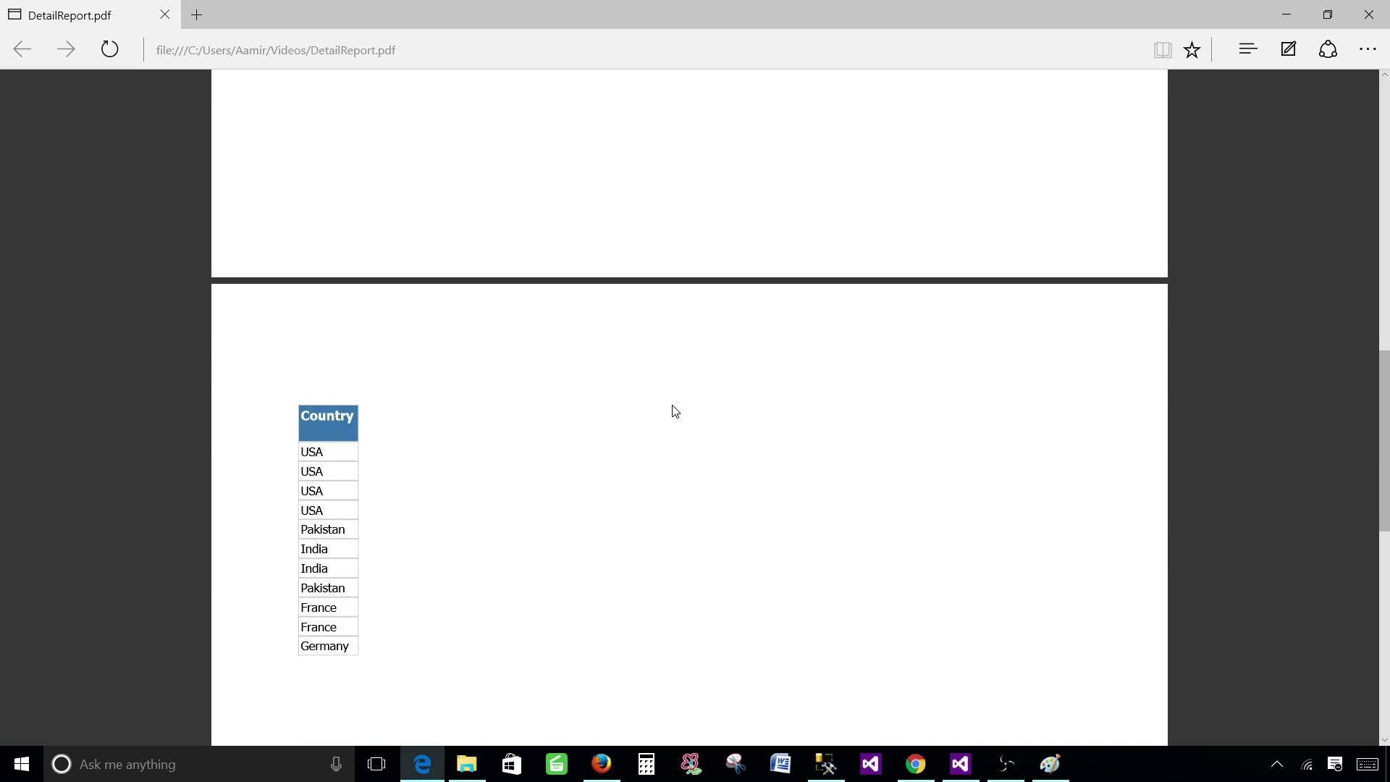
scroll(672, 407, "up", 10)
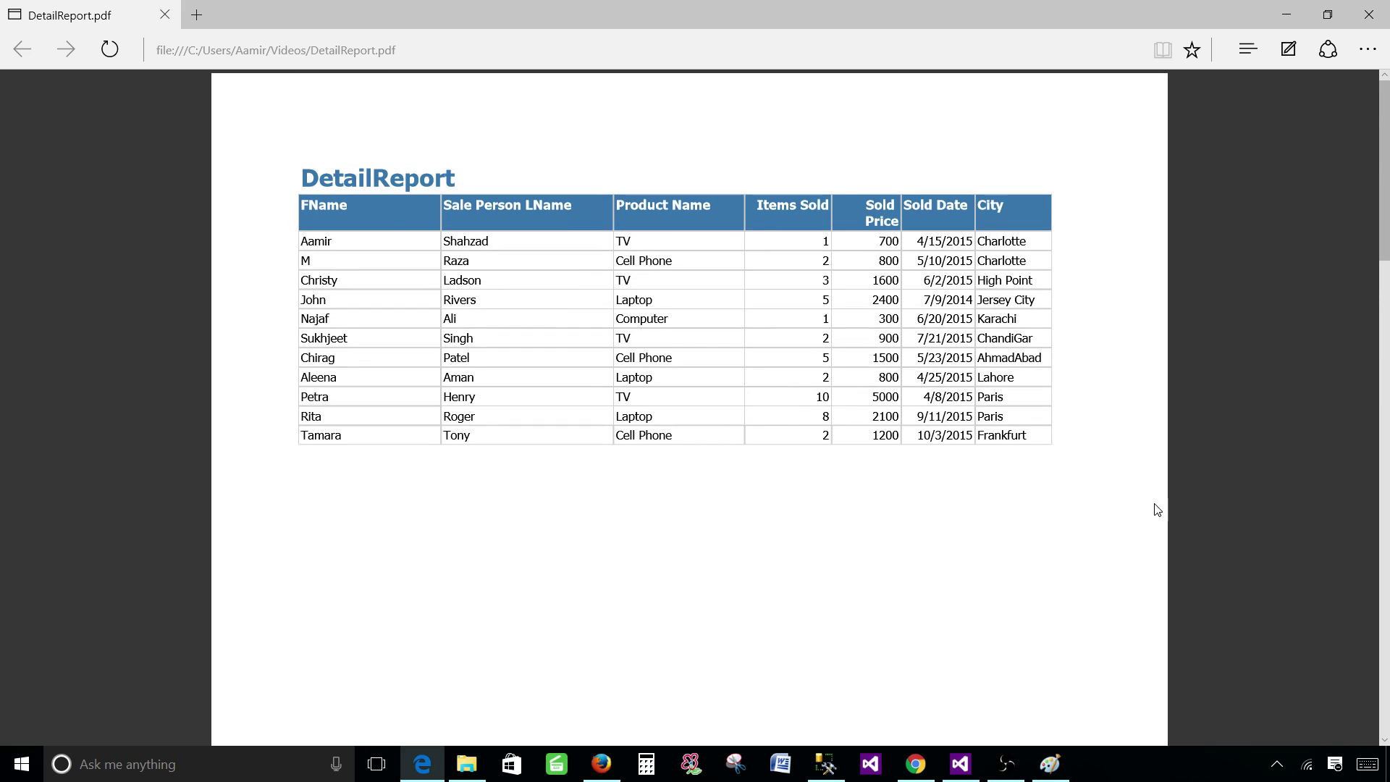
Step: Narrow the FName, Sale Person LName, Items Sold and City columns, then preview the compacted table
left_click(960, 768)
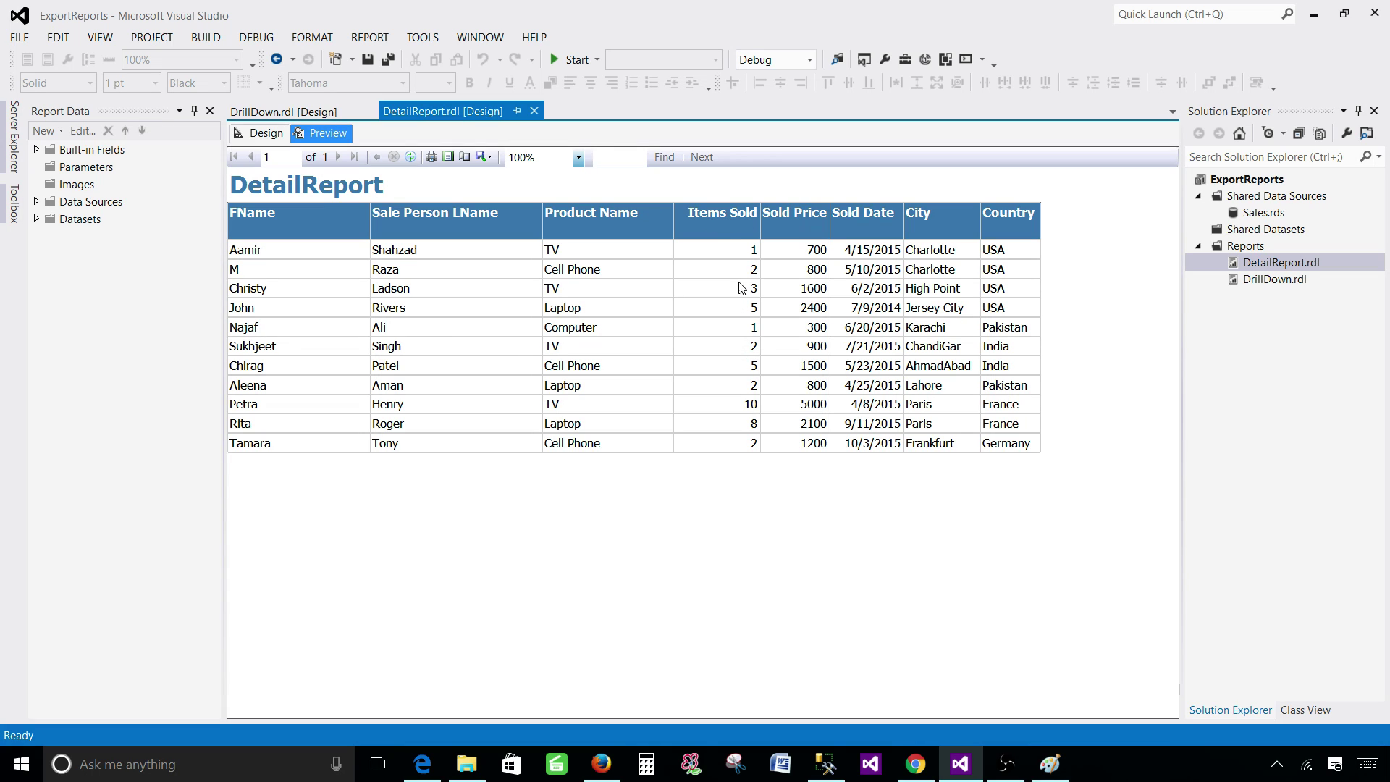
left_click(284, 134)
left_click(385, 190)
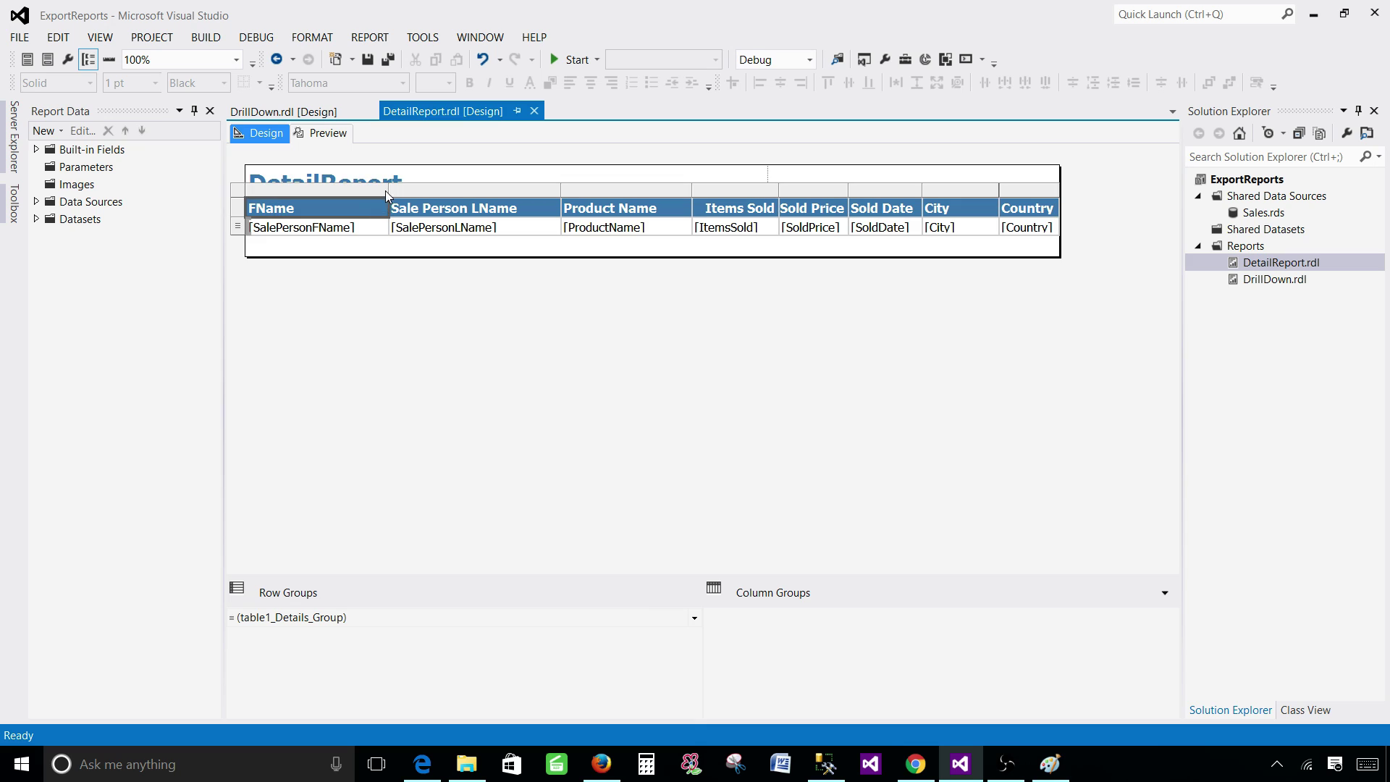
left_click_drag(385, 189, 364, 190)
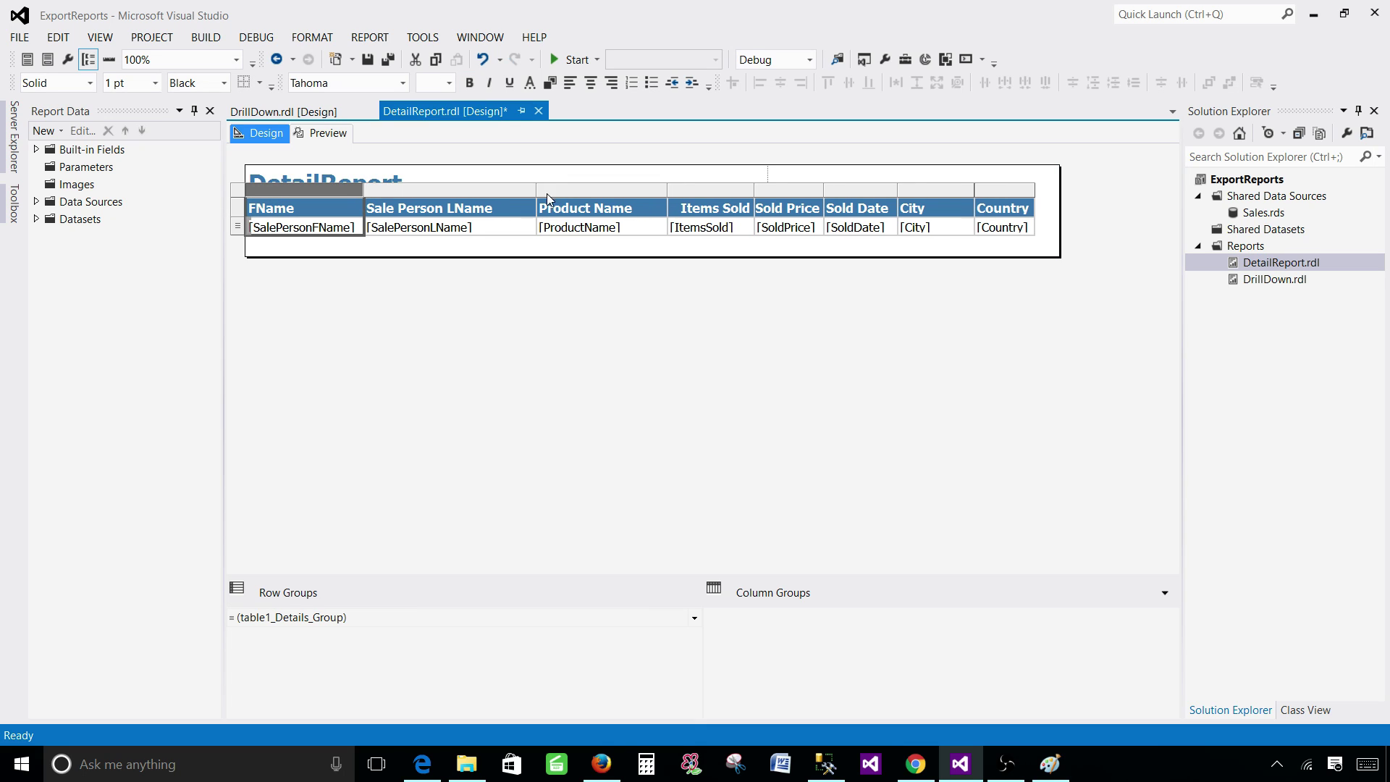
left_click_drag(536, 190, 502, 190)
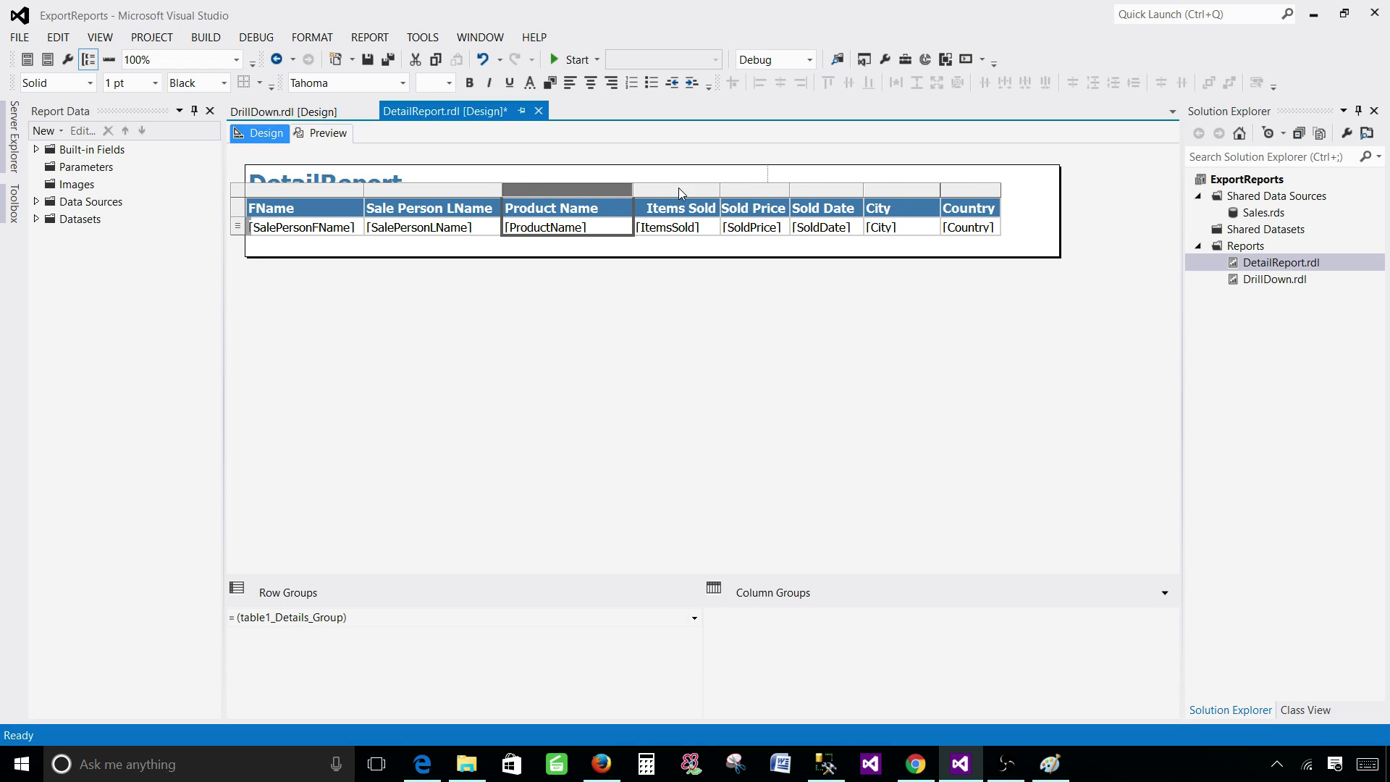
left_click_drag(720, 190, 707, 191)
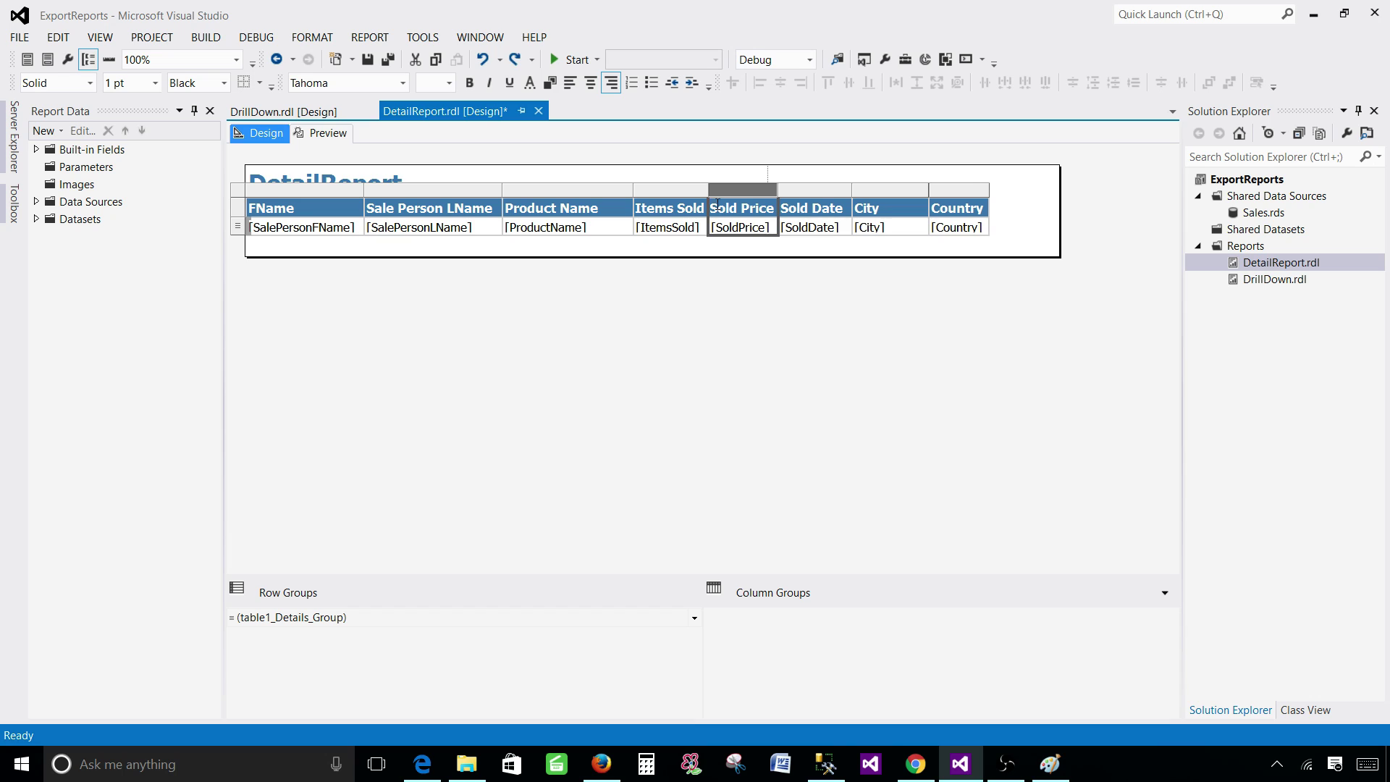
mouse_move(928, 189)
left_mouse_down()
mouse_move(895, 188)
mouse_move(938, 186)
left_mouse_up()
left_click(597, 258)
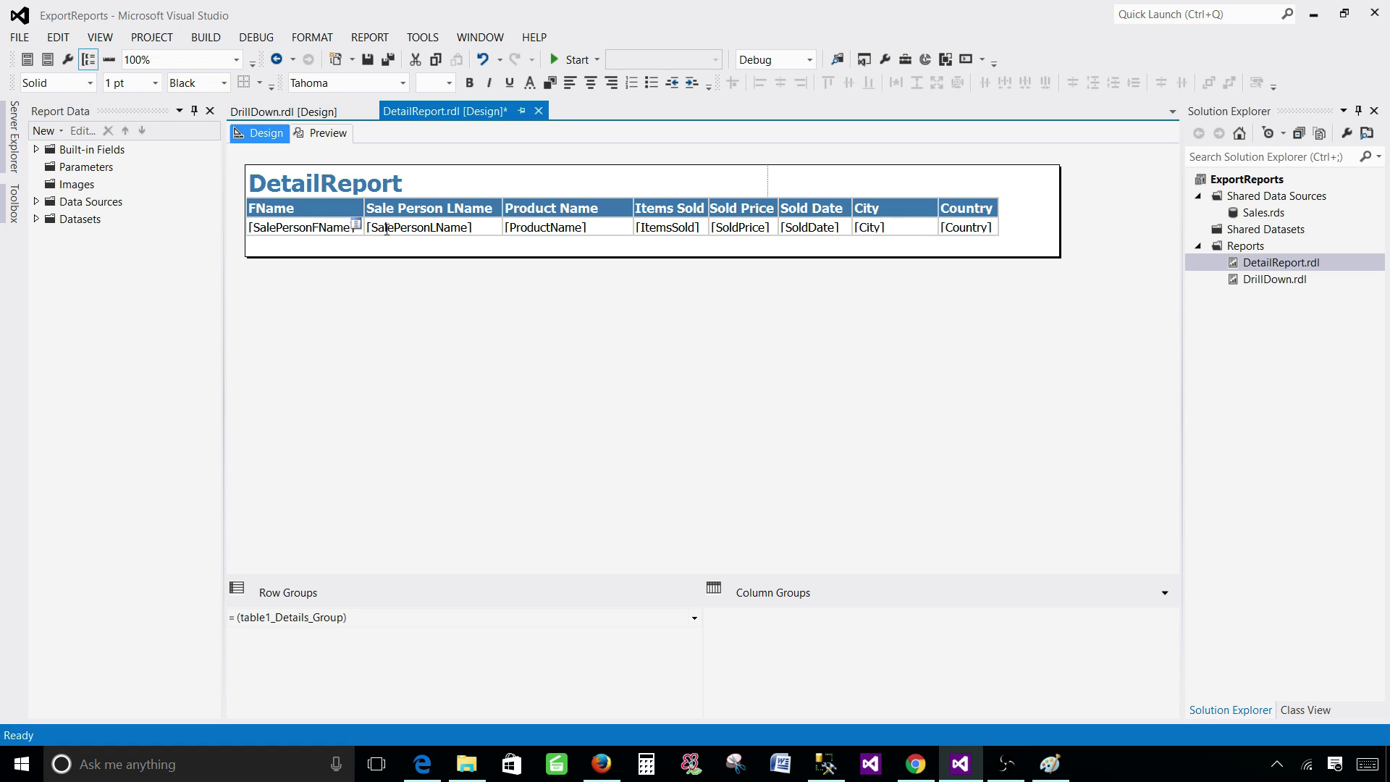
left_click(319, 134)
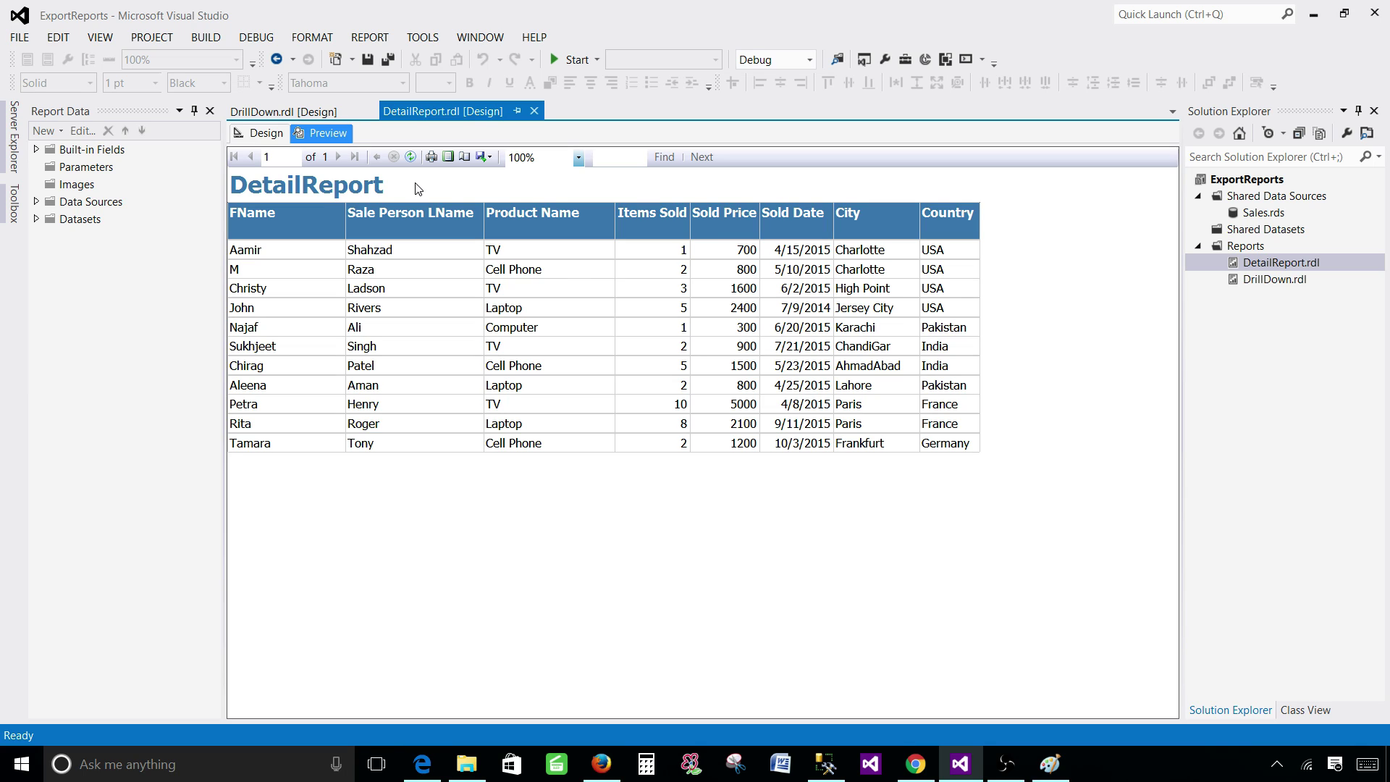
Step: Check the print layout and try exporting to PDF over DetailReport.pdf, which fails with an error
left_click(448, 158)
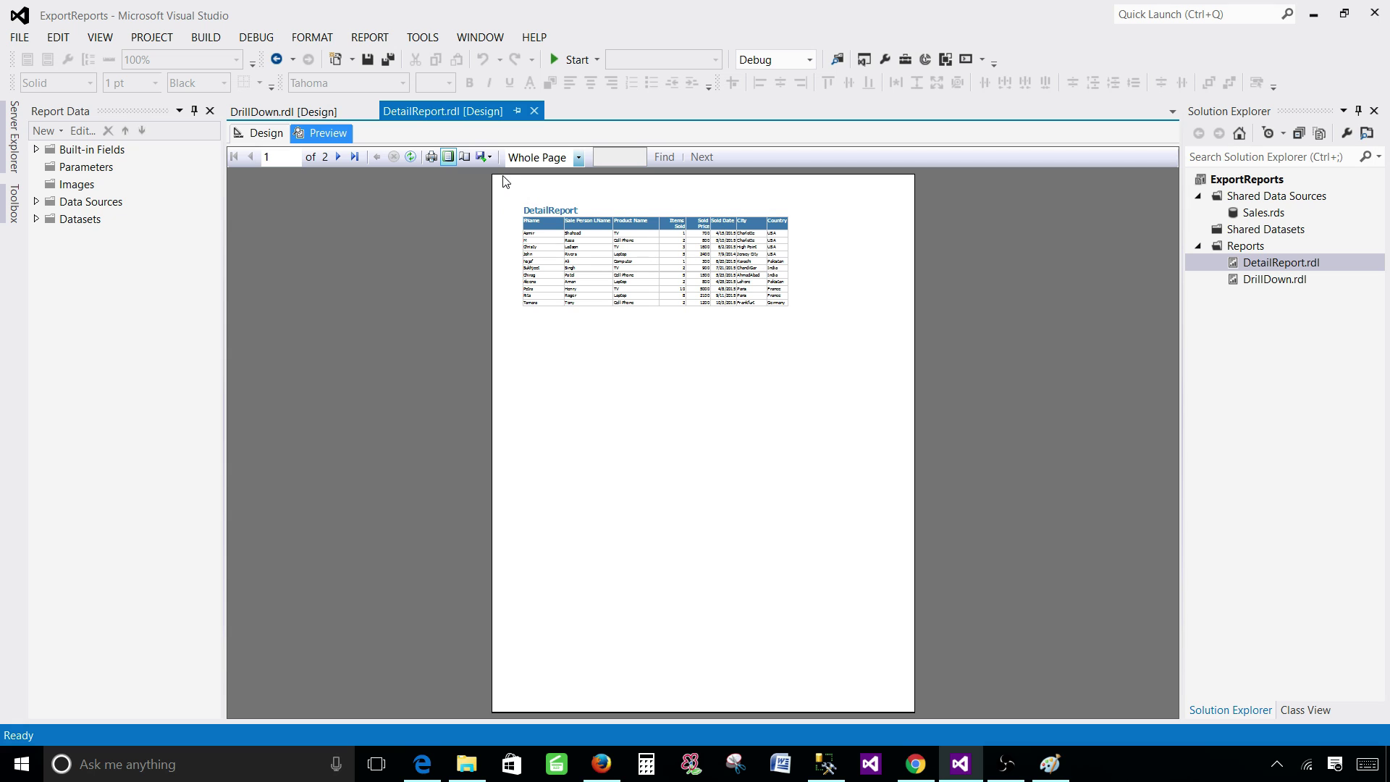
left_click(448, 156)
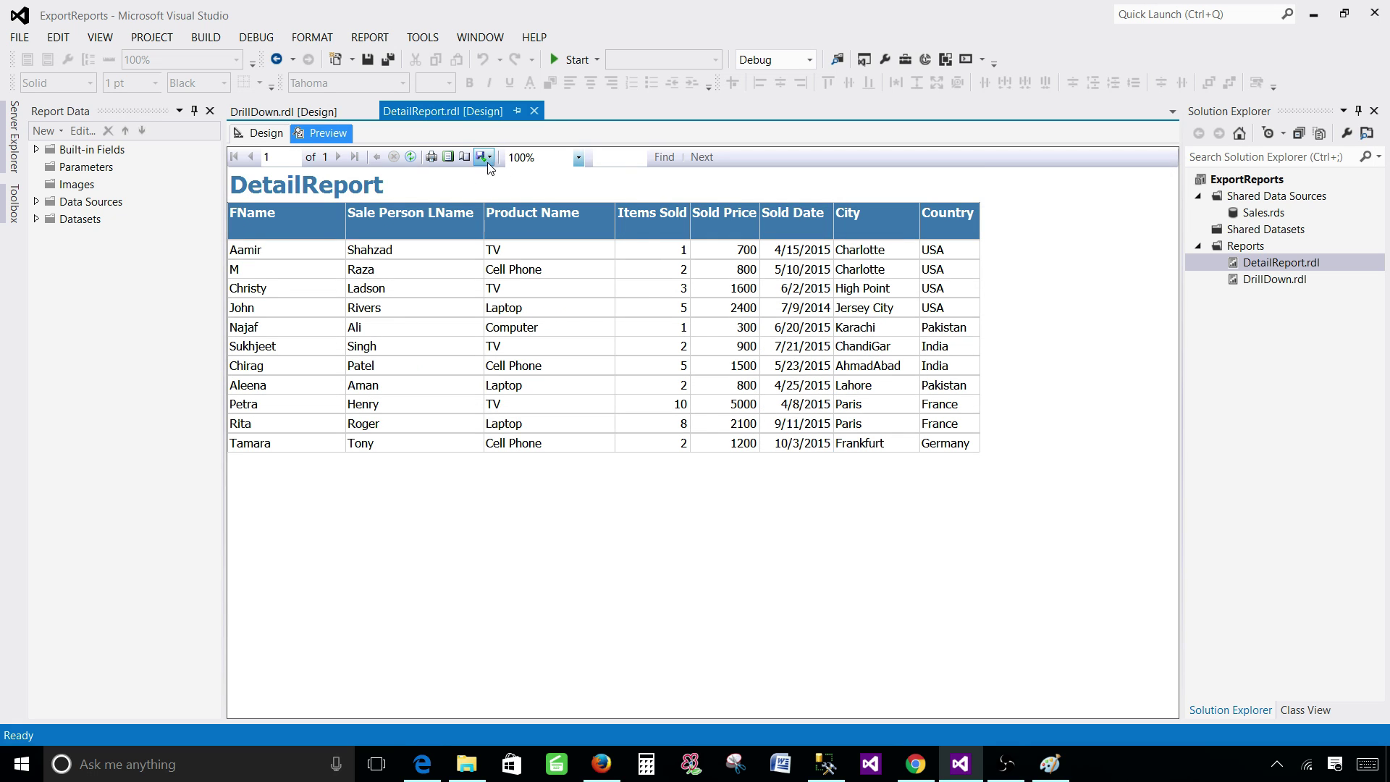
left_click(483, 157)
left_click(522, 224)
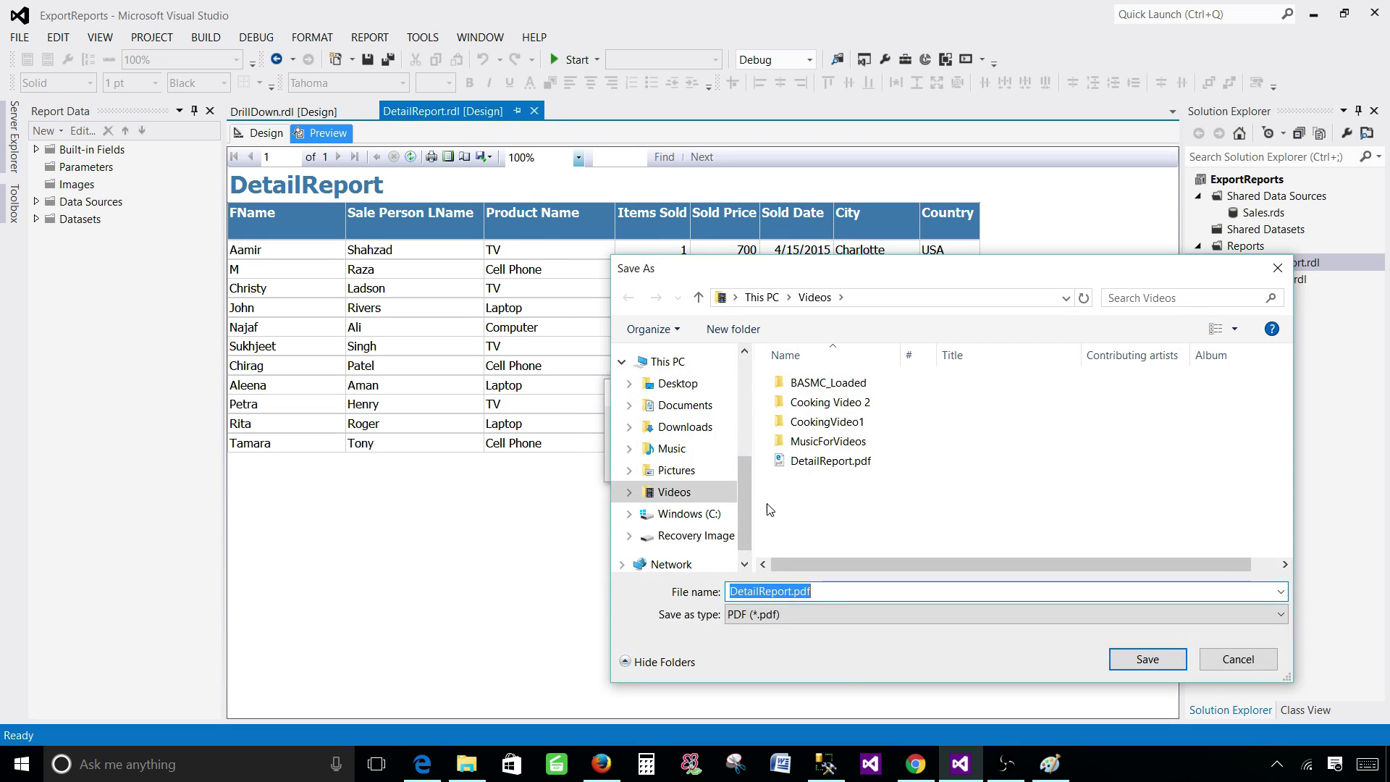
key("Return")
left_click(748, 381)
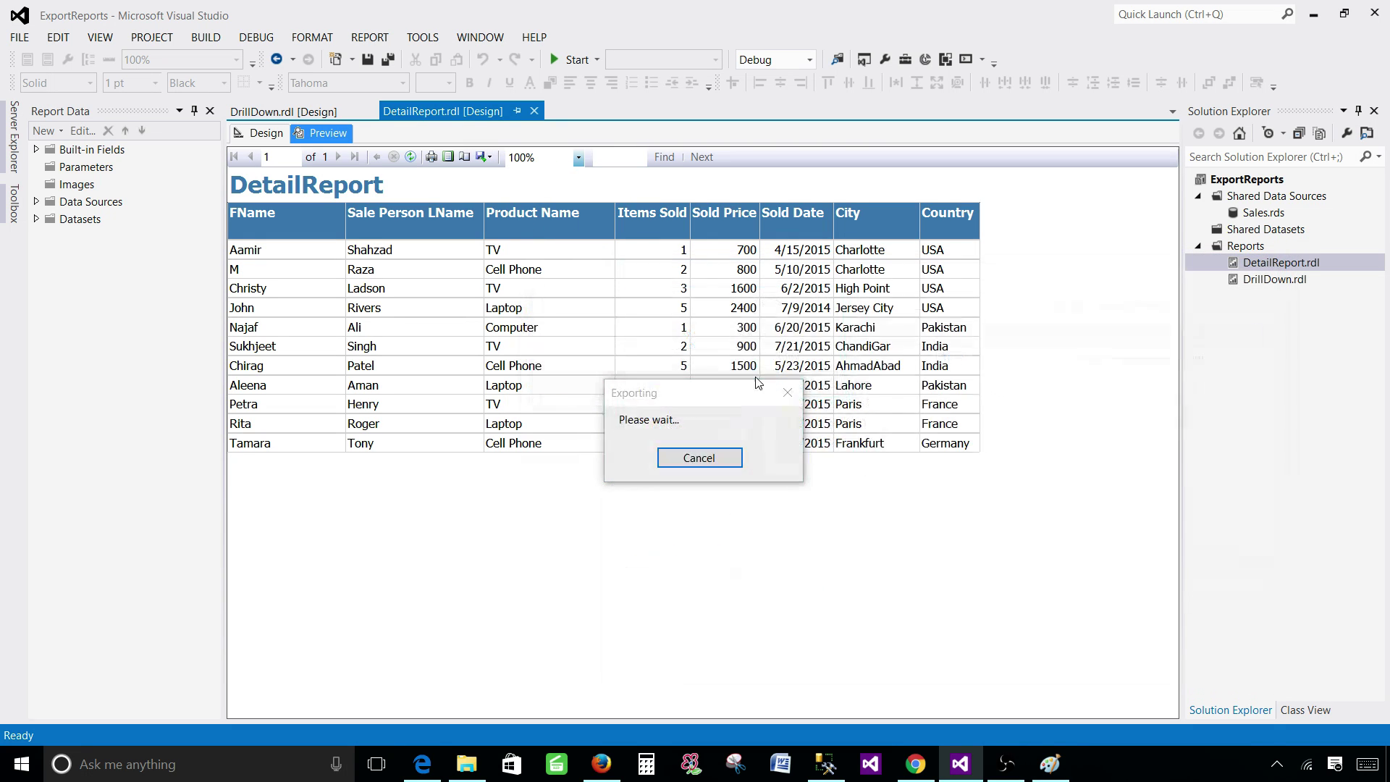
left_click(830, 460)
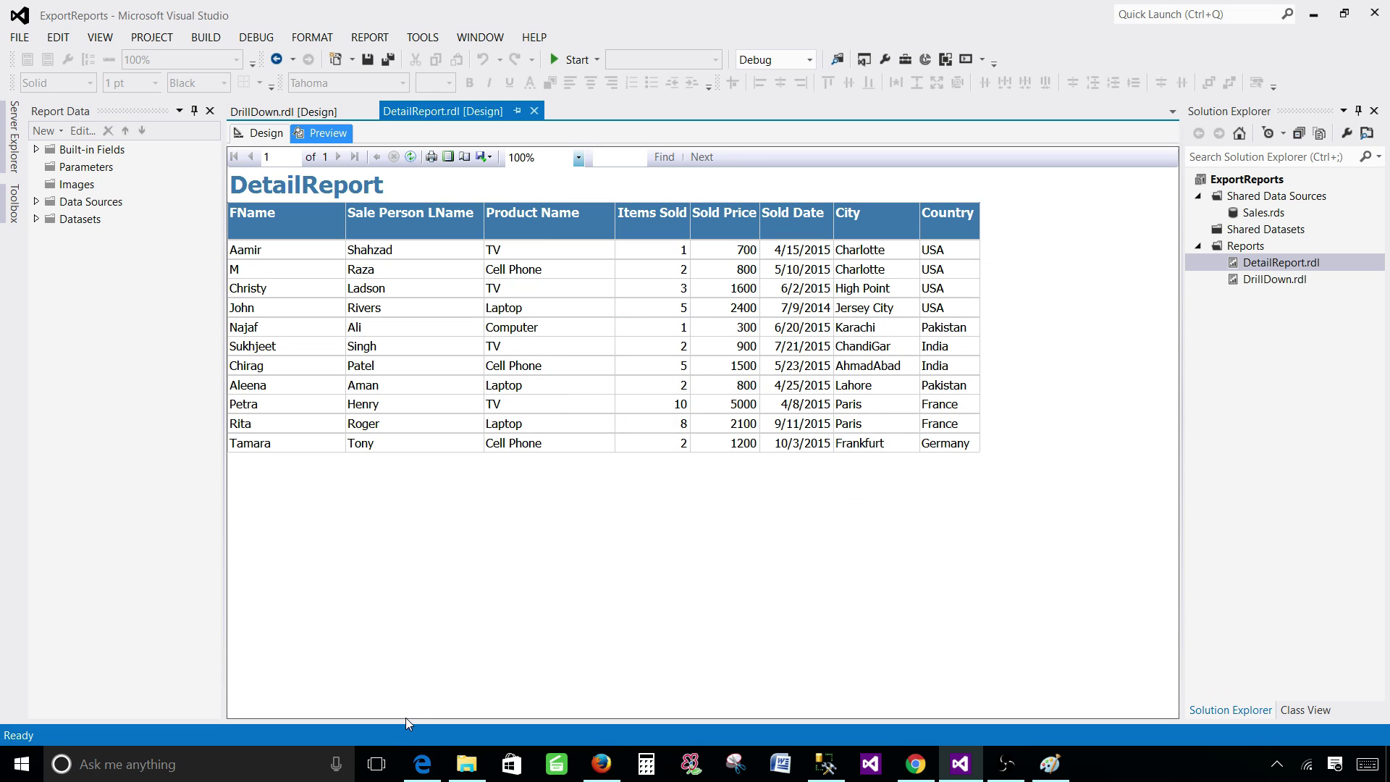
Step: Close the open PDF and export again, replacing DetailReport.pdf in the Videos folder
left_click(422, 764)
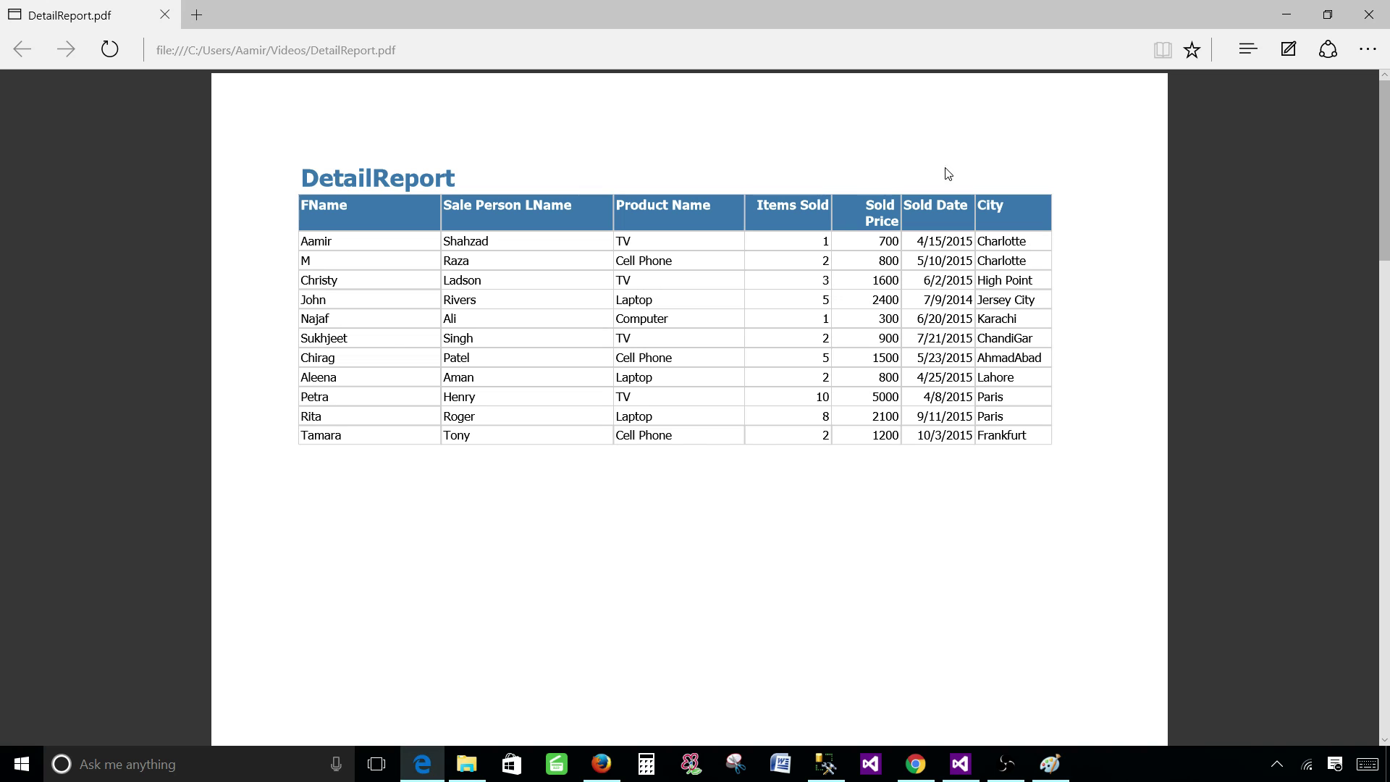
left_click(1368, 14)
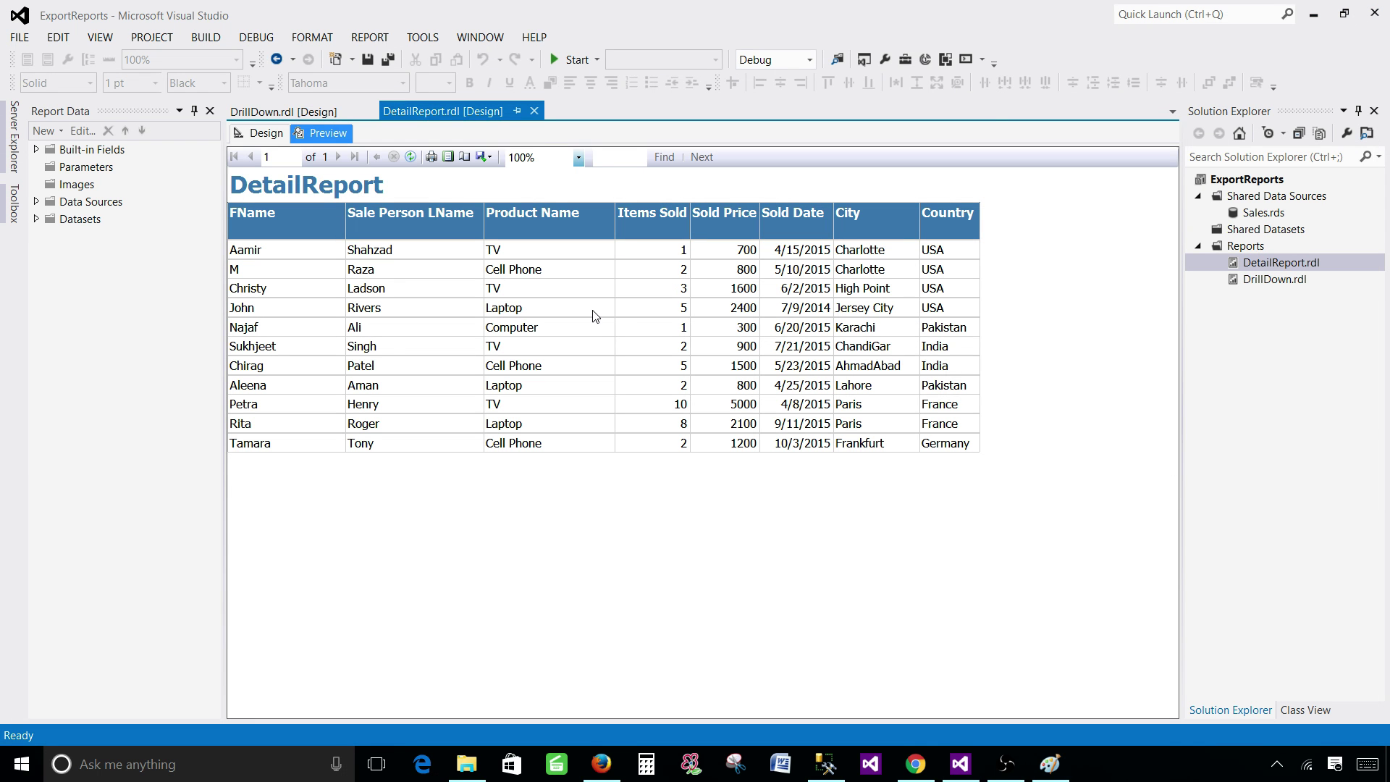
left_click(486, 158)
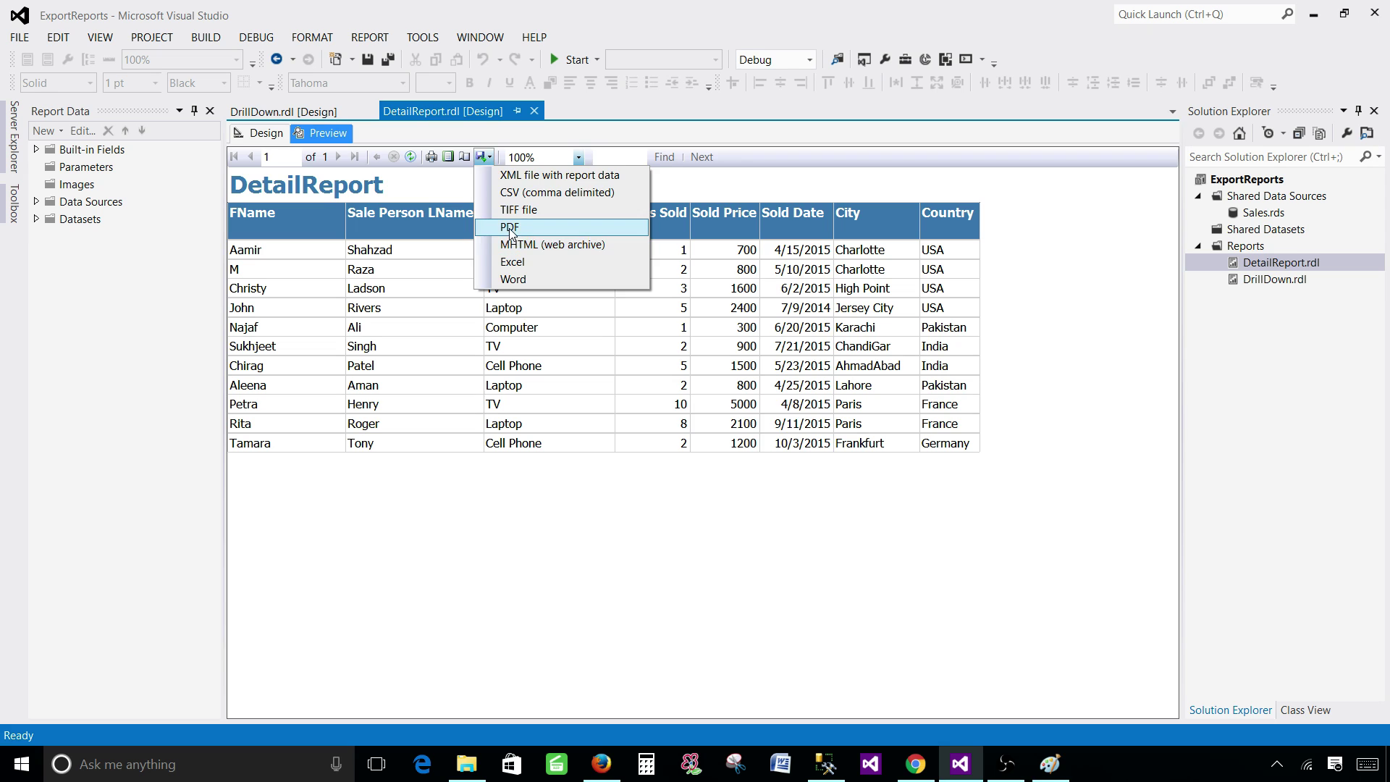
left_click(502, 229)
left_click(1148, 658)
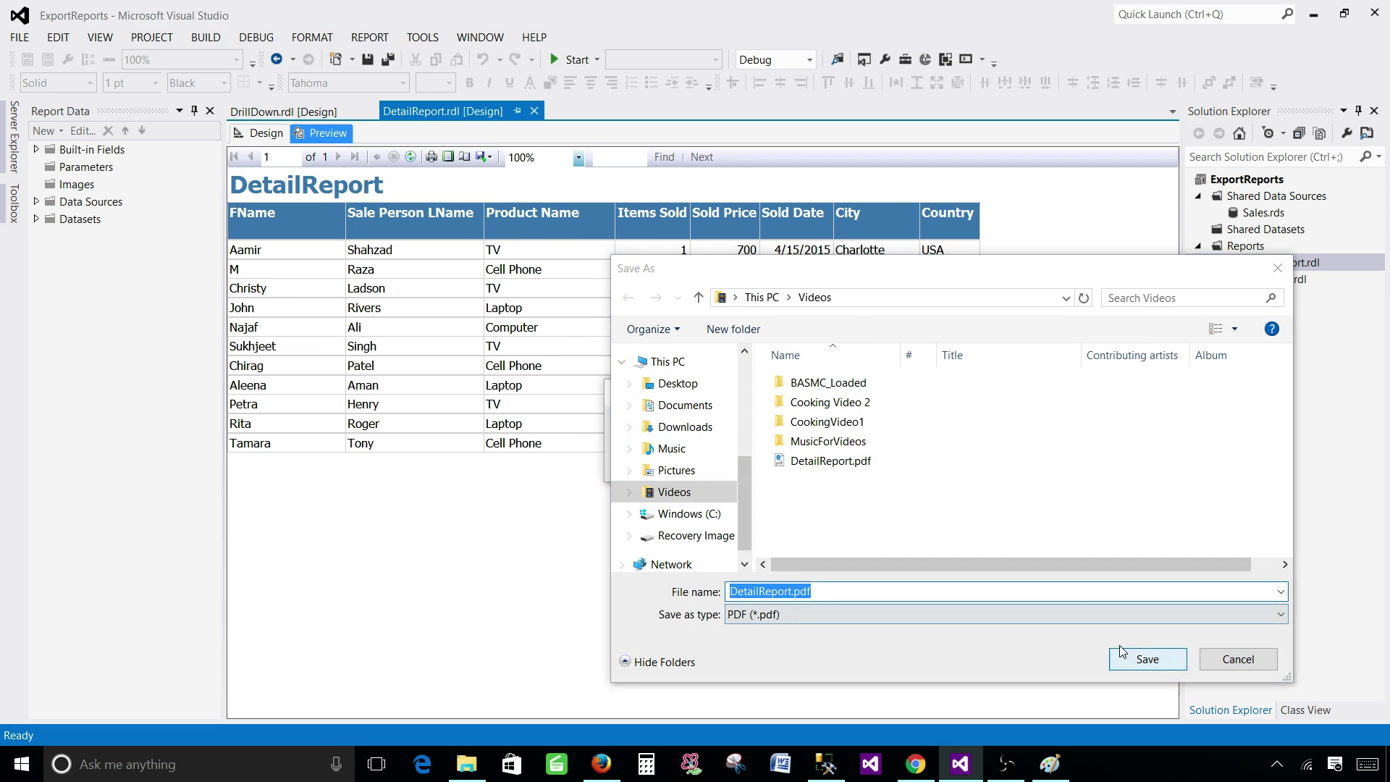
left_click(824, 382)
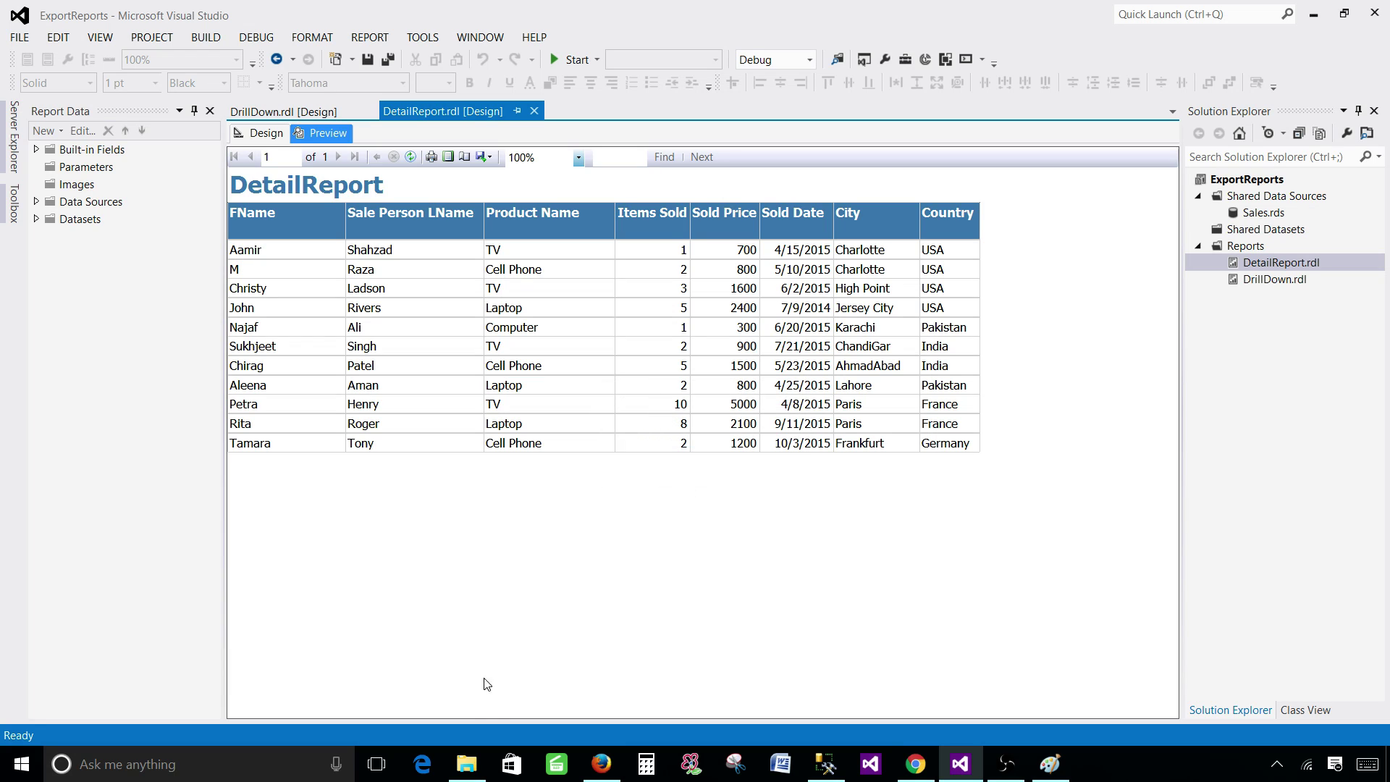
Step: Confirm the new DetailReport.pdf fits all eight columns on one page, then return to the Visual Studio design
left_click(467, 764)
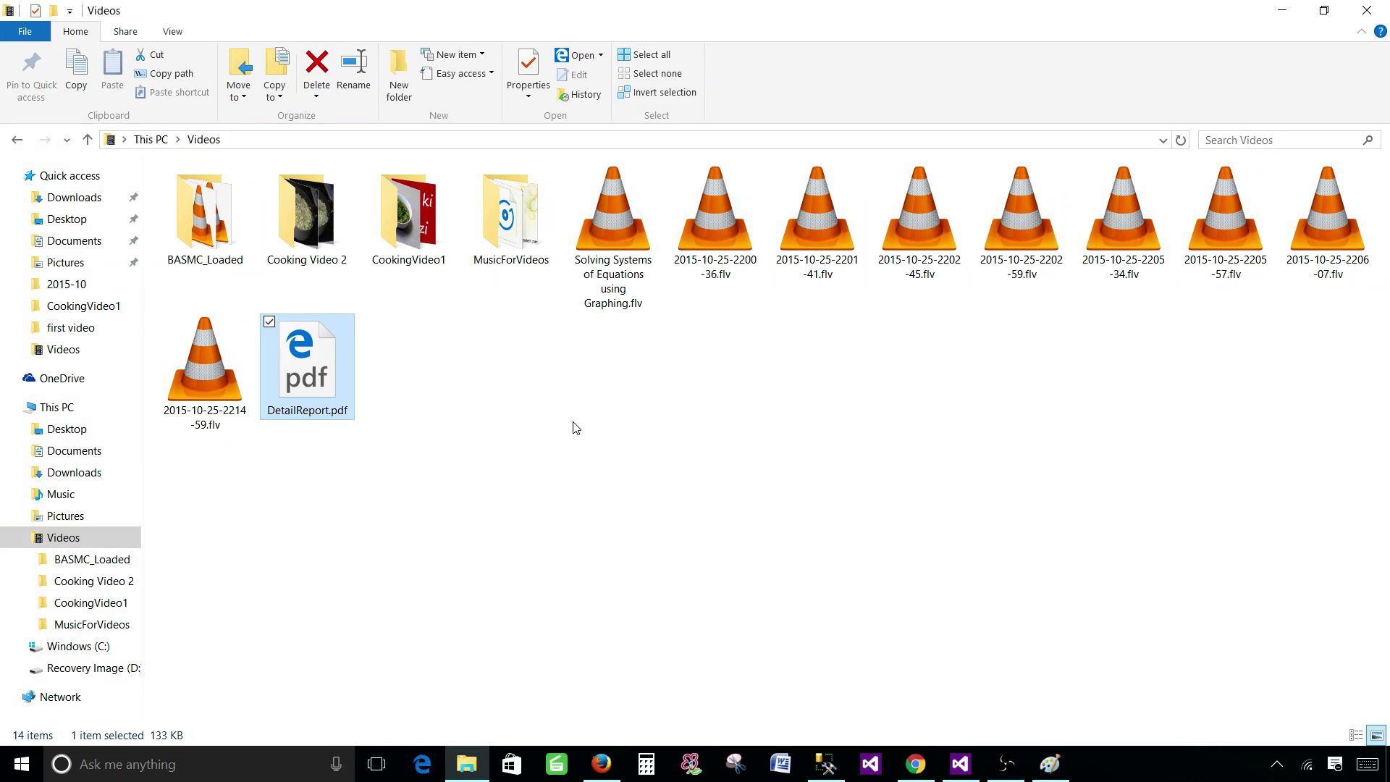
double_click(313, 351)
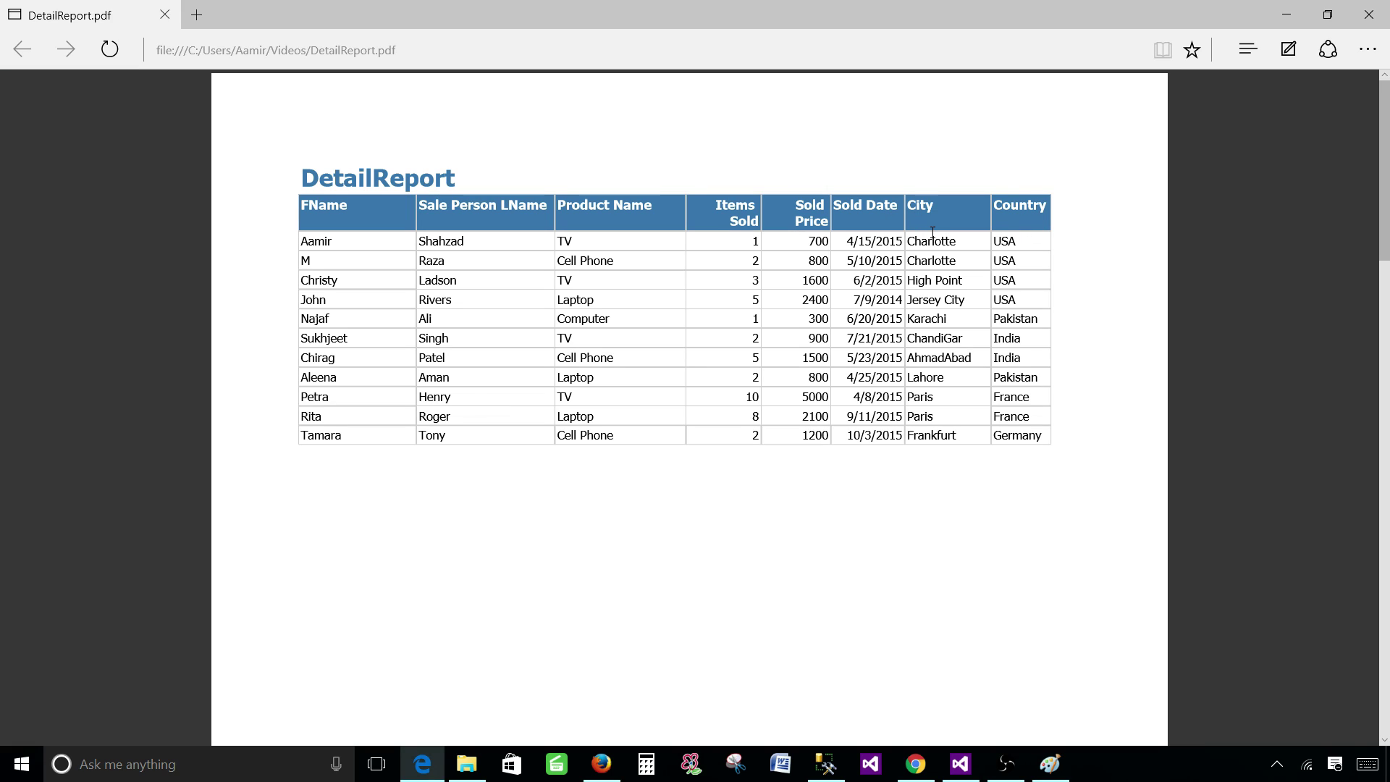
left_click(1369, 14)
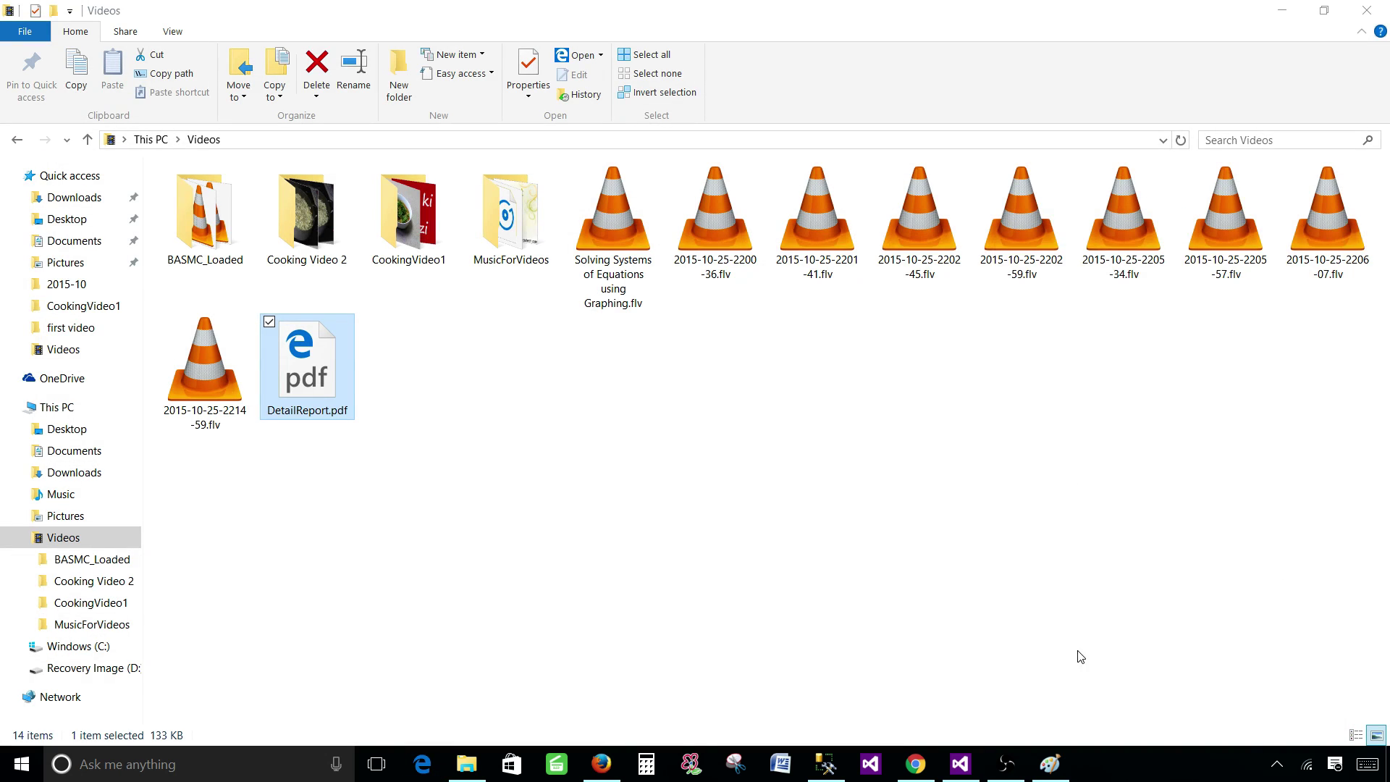
left_click(960, 764)
left_click(265, 133)
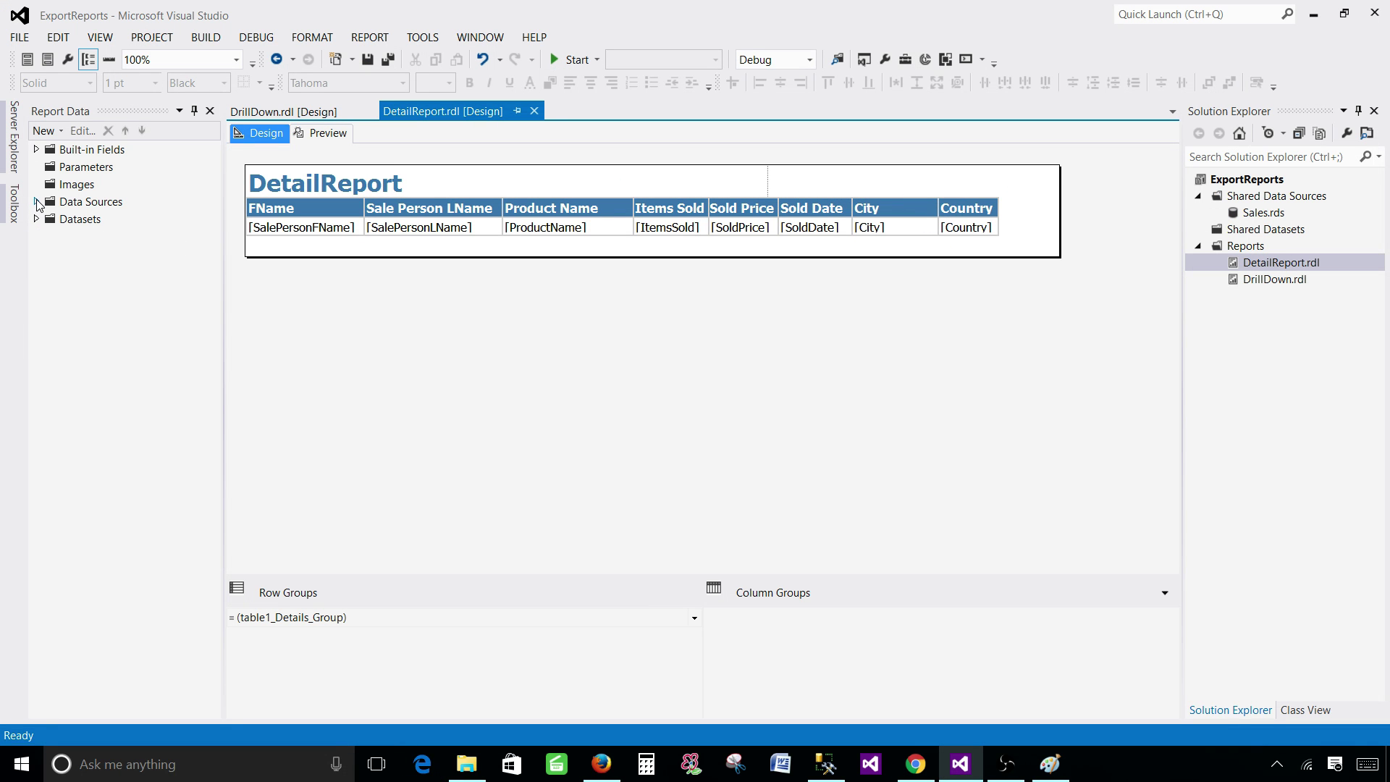
Step: Add the Region and StatusFlg fields from DataSet1 as new table columns
left_click(37, 202)
left_click(36, 201)
left_click(37, 218)
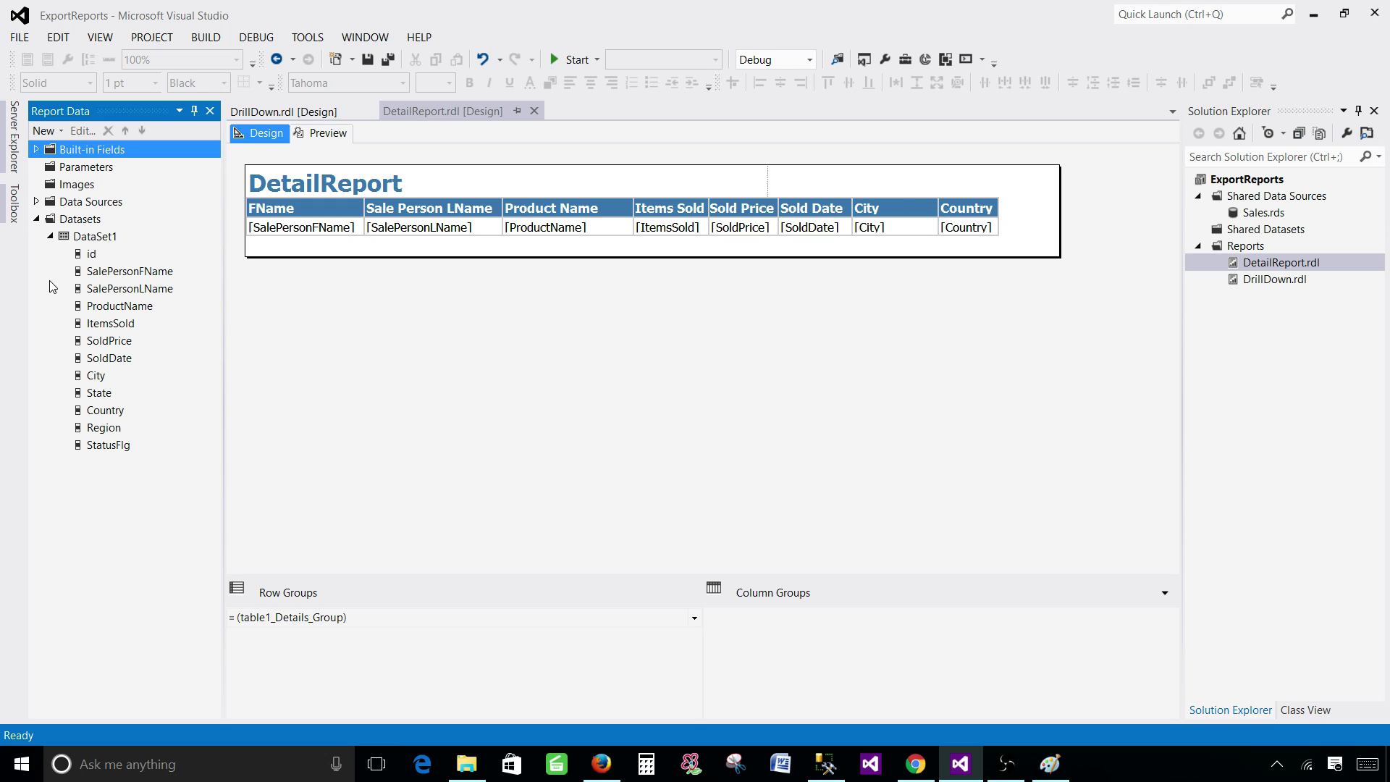
left_click_drag(101, 427, 1001, 227)
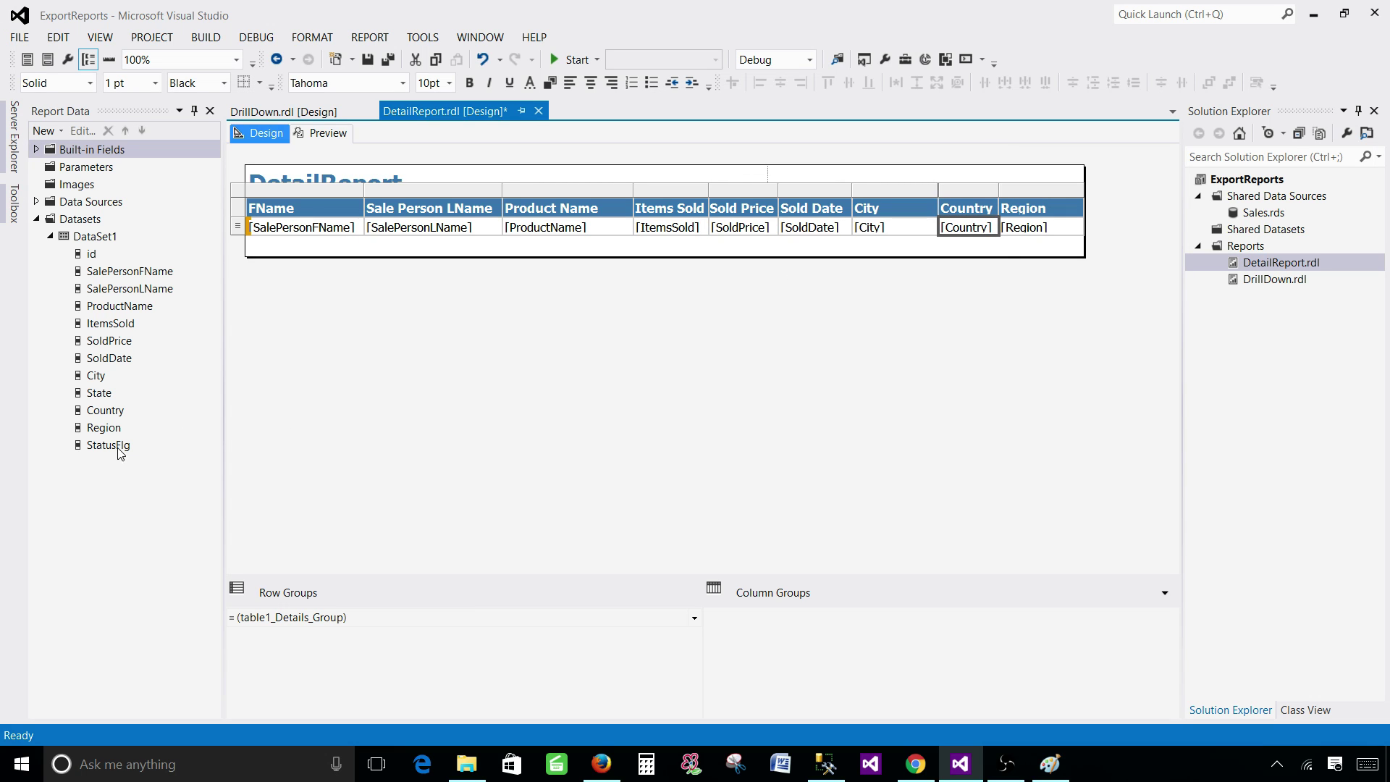
left_click_drag(114, 446, 1076, 232)
Step: Preview the report and export it to PDF, overwriting DetailReport.pdf
left_click(335, 134)
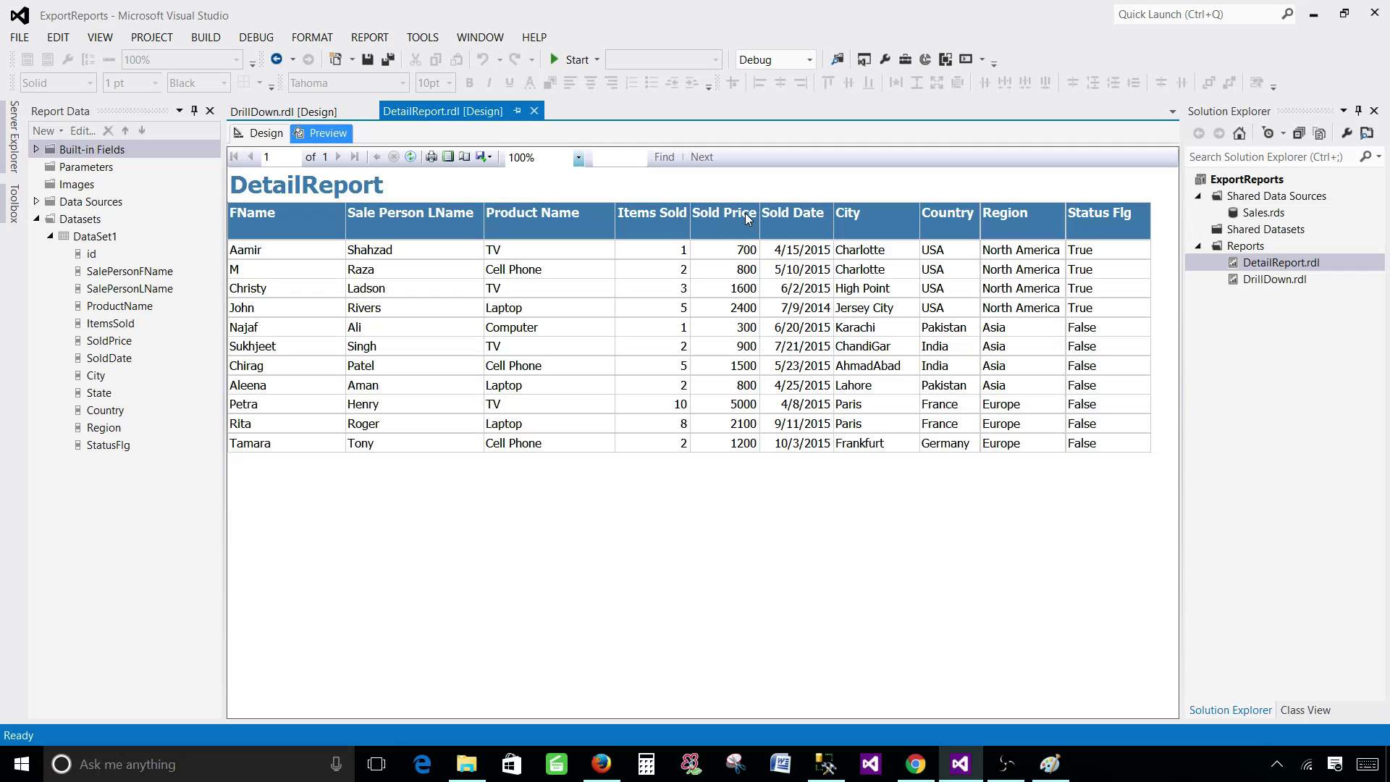
left_click(489, 156)
left_click(507, 230)
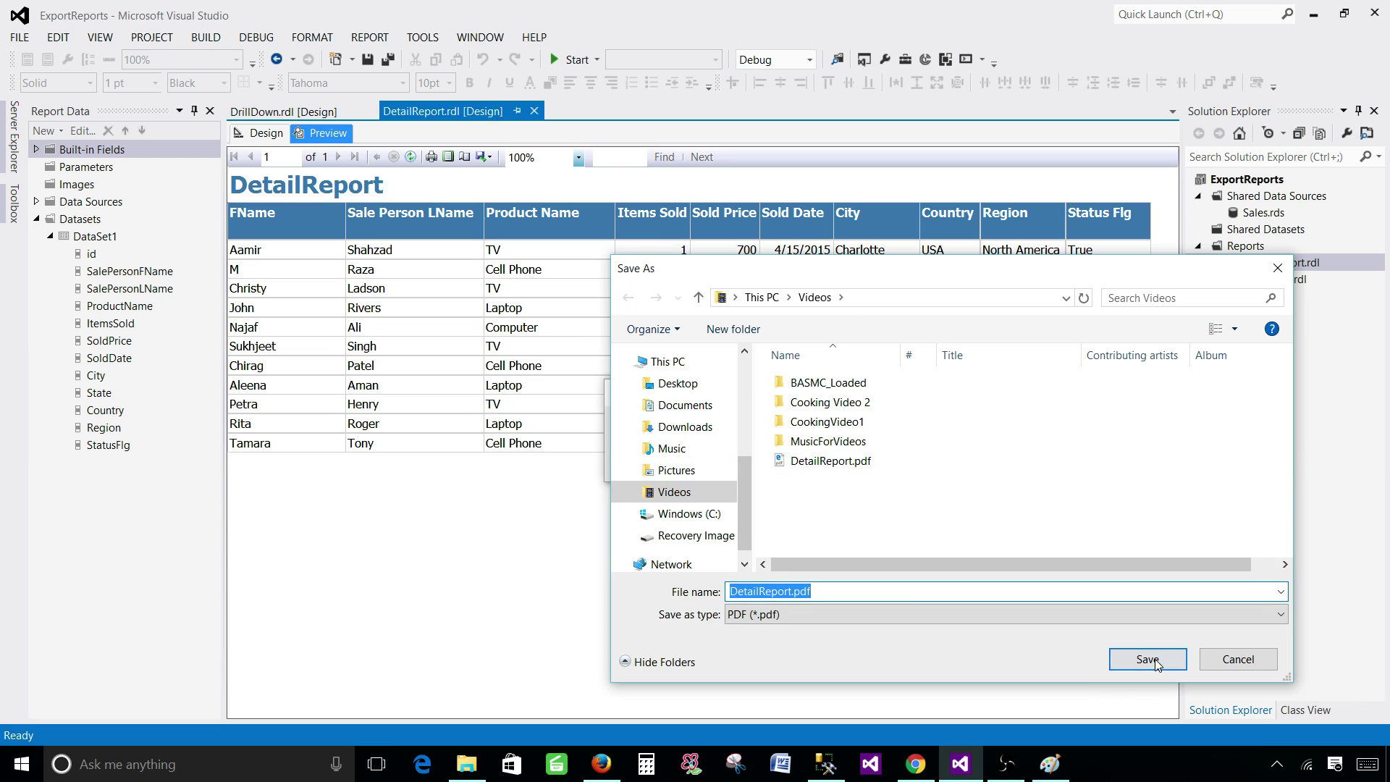
left_click(1147, 659)
left_click(740, 376)
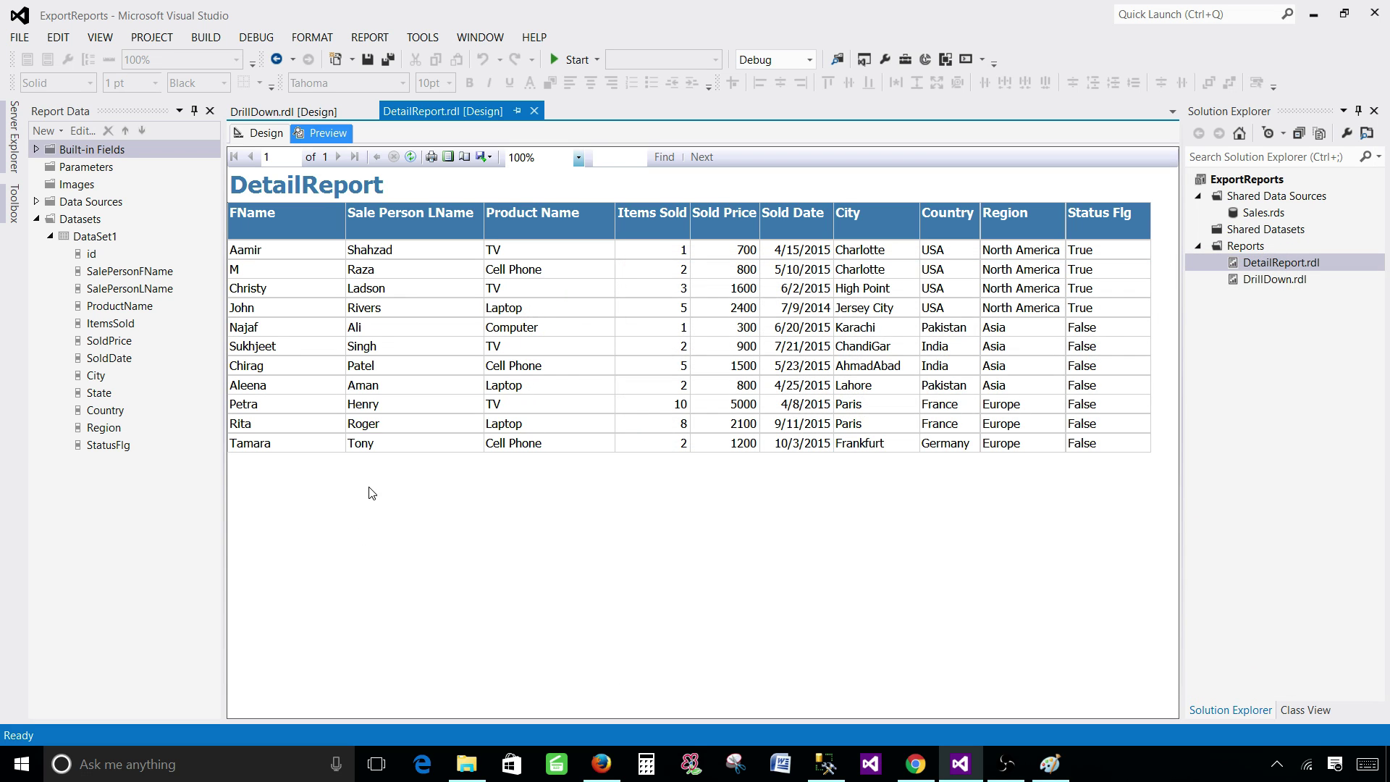
Step: Open the re-exported PDF, scroll to page 2 where Region and Status Flg landed, and close it
left_click(458, 762)
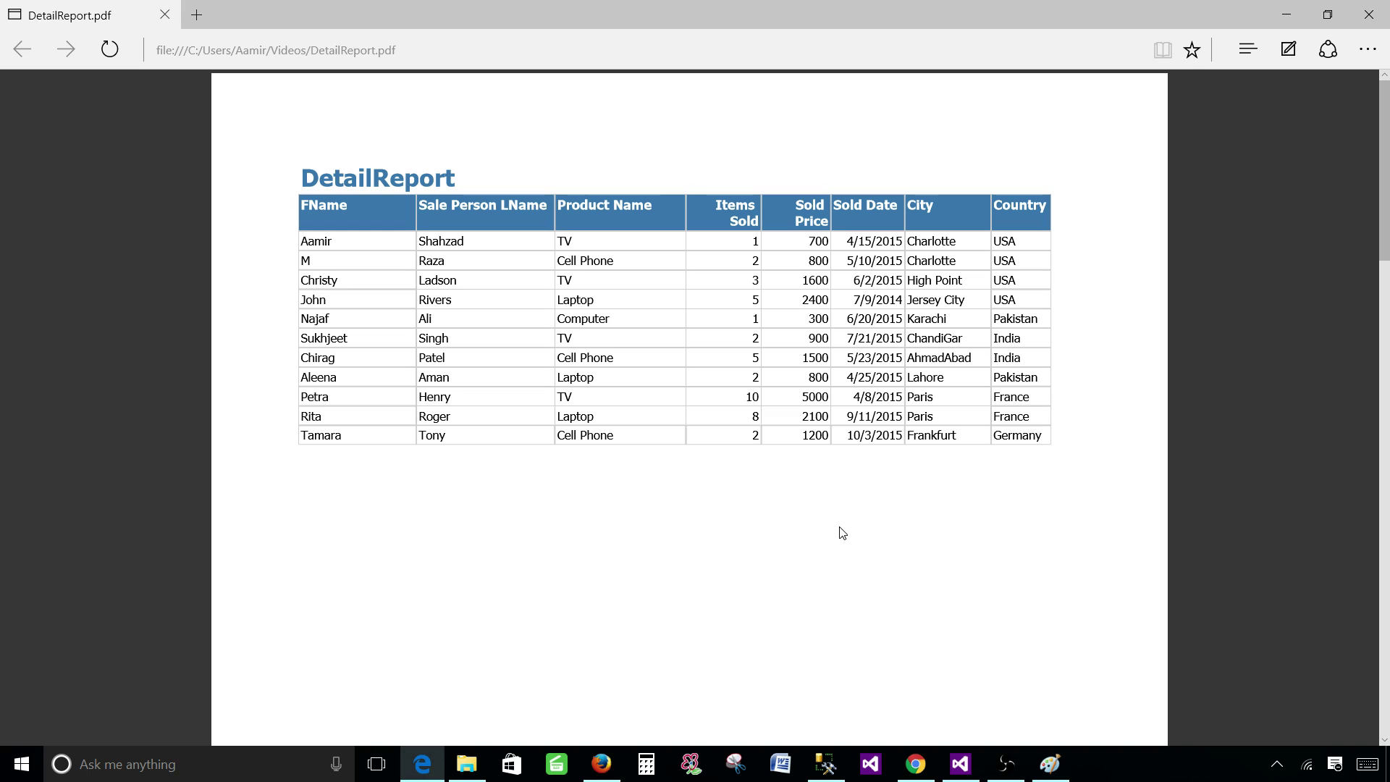
scroll(794, 520, "down", 5)
scroll(792, 511, "down", 3)
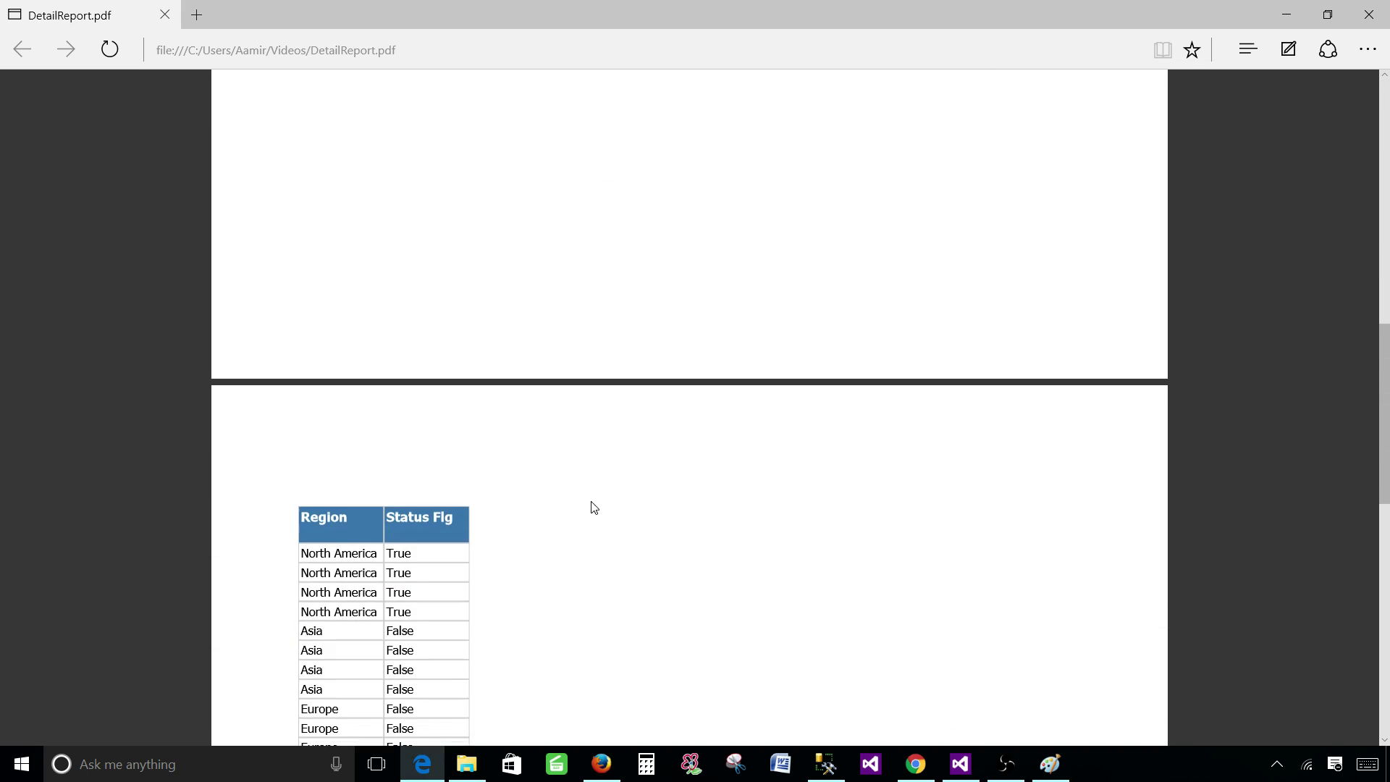
scroll(507, 494, "down", 2)
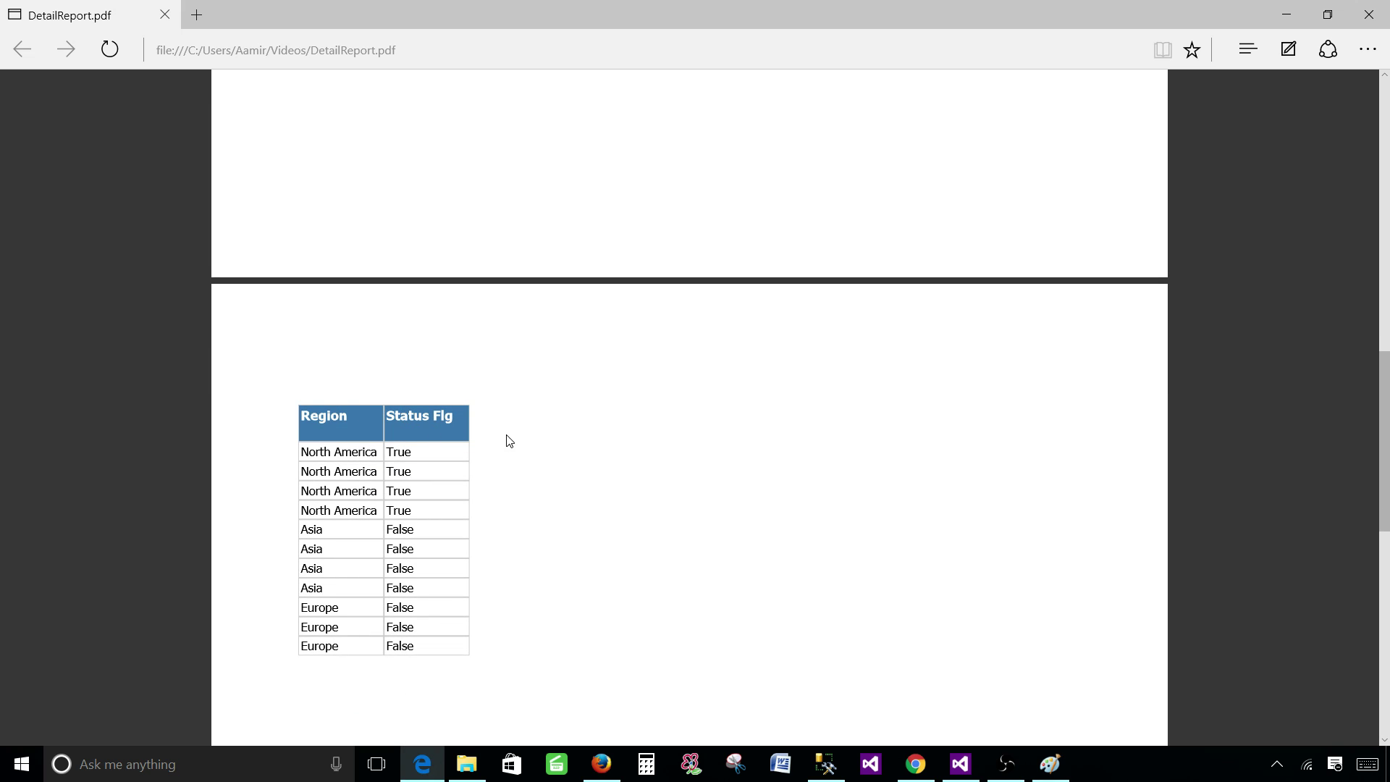
scroll(510, 441, "up", 10)
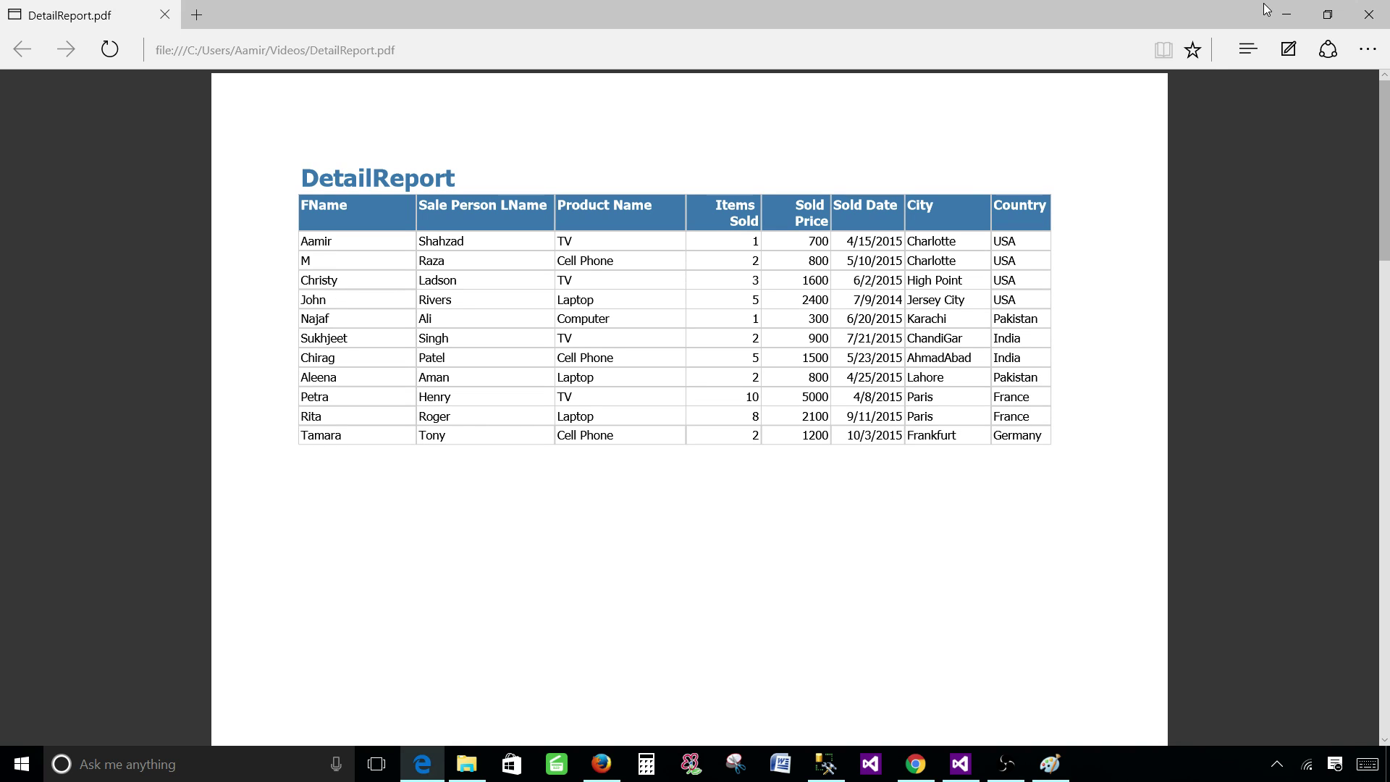
left_click(1368, 15)
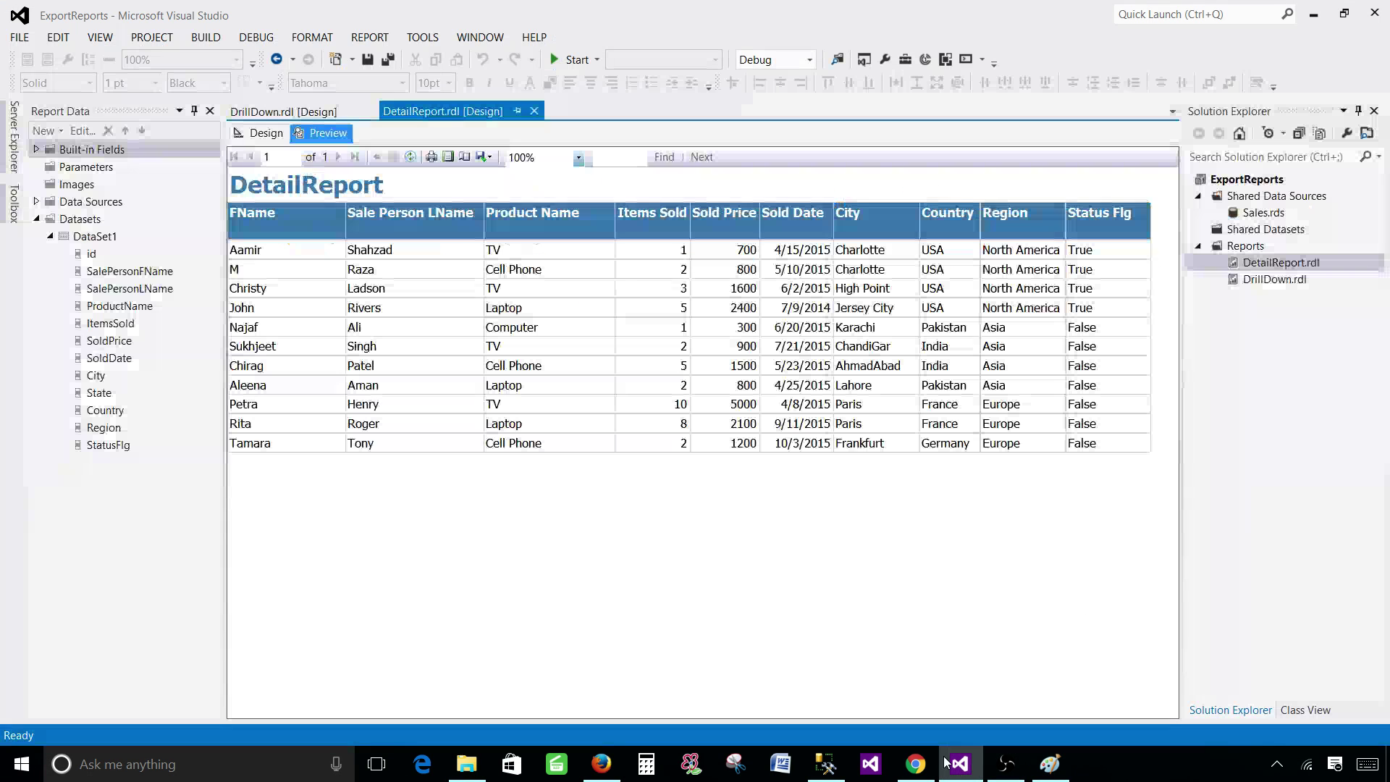
Step: Return to DetailReport.rdl's Design view and select the table's header row
left_click(963, 766)
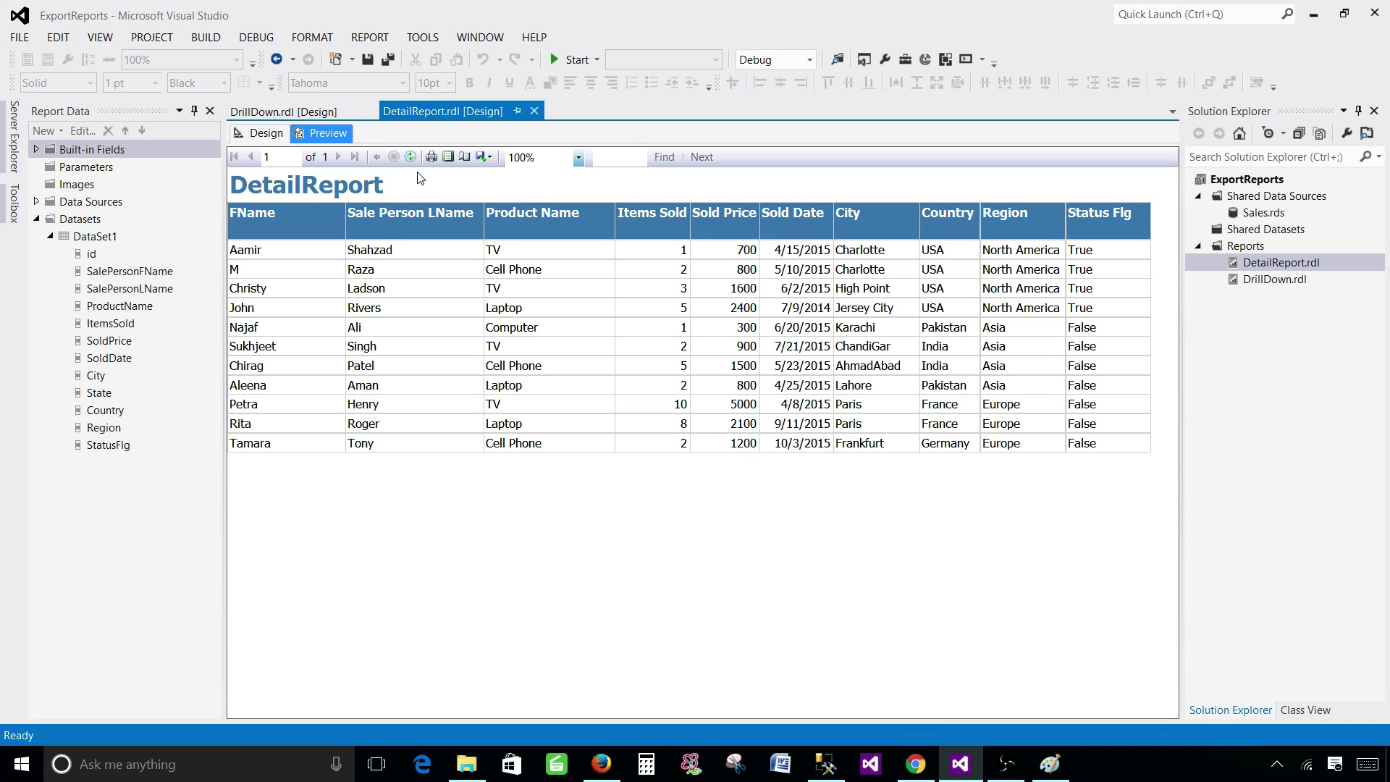
left_click(266, 134)
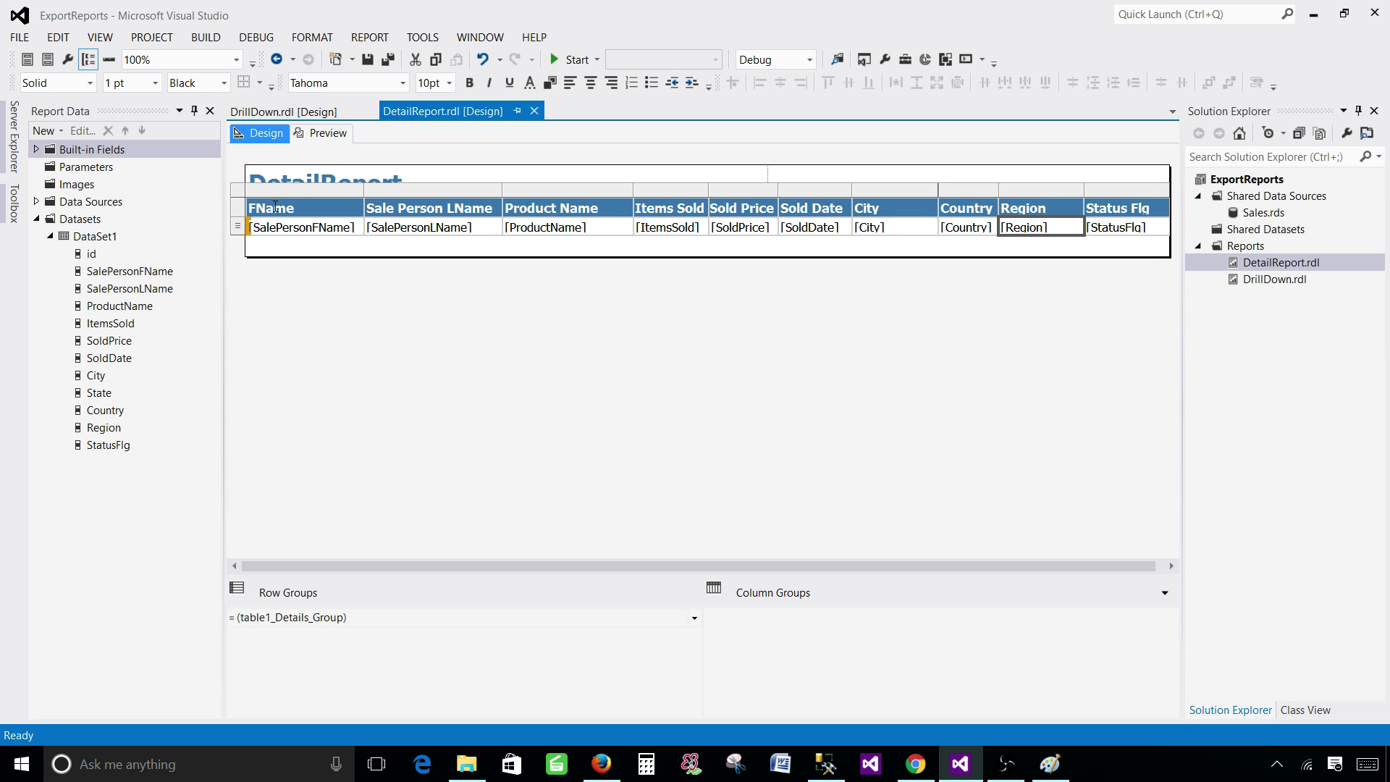
left_click(240, 210)
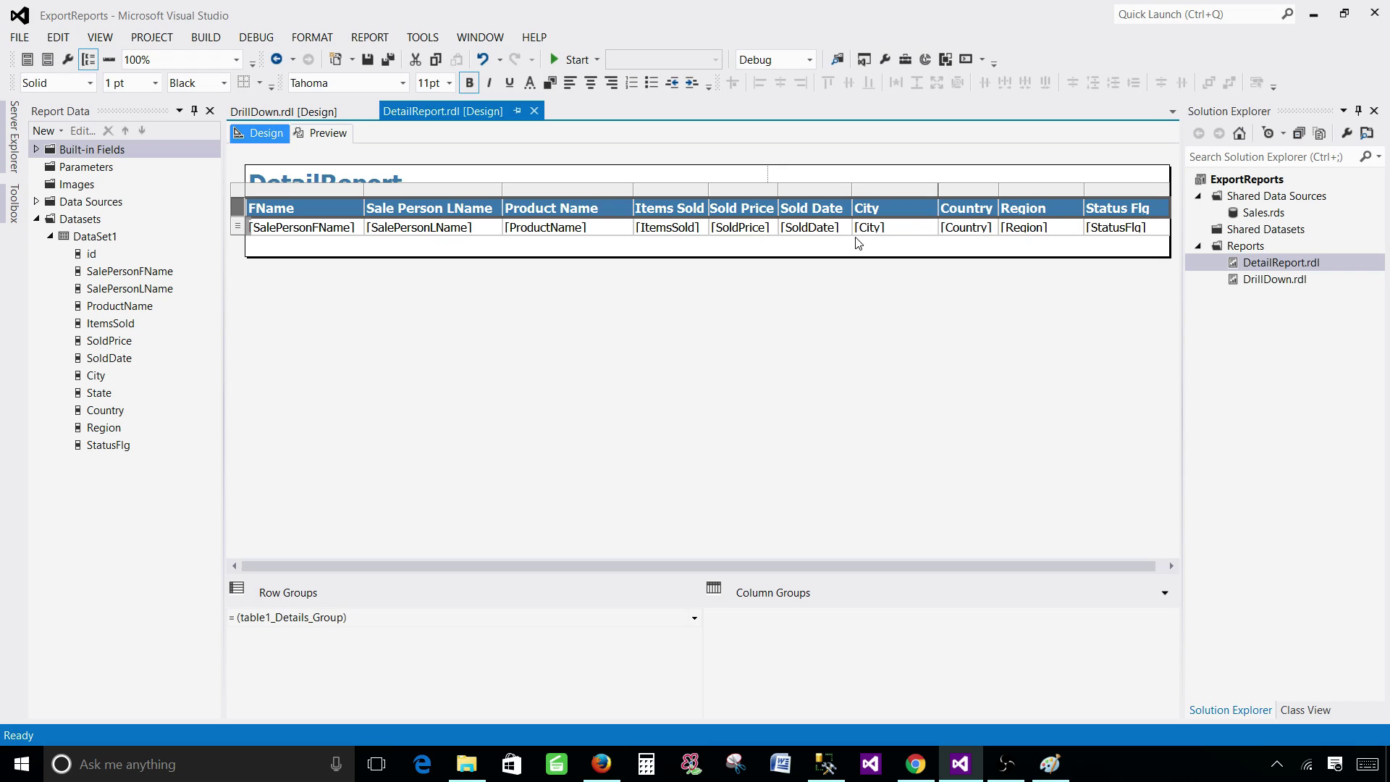
Step: Switch the report page to Landscape, 35.59 cm by 27.94 cm, in Report Properties
right_click(1026, 280)
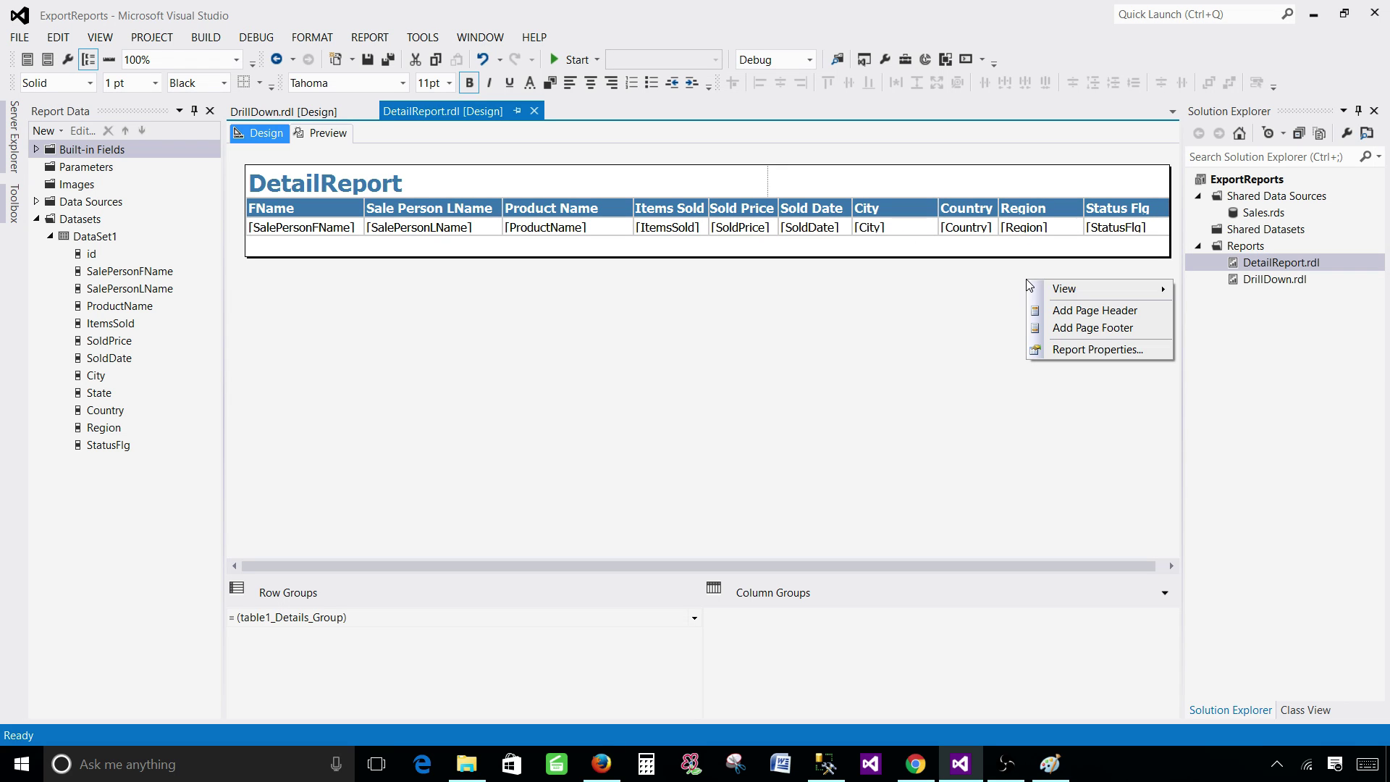
left_click(1079, 351)
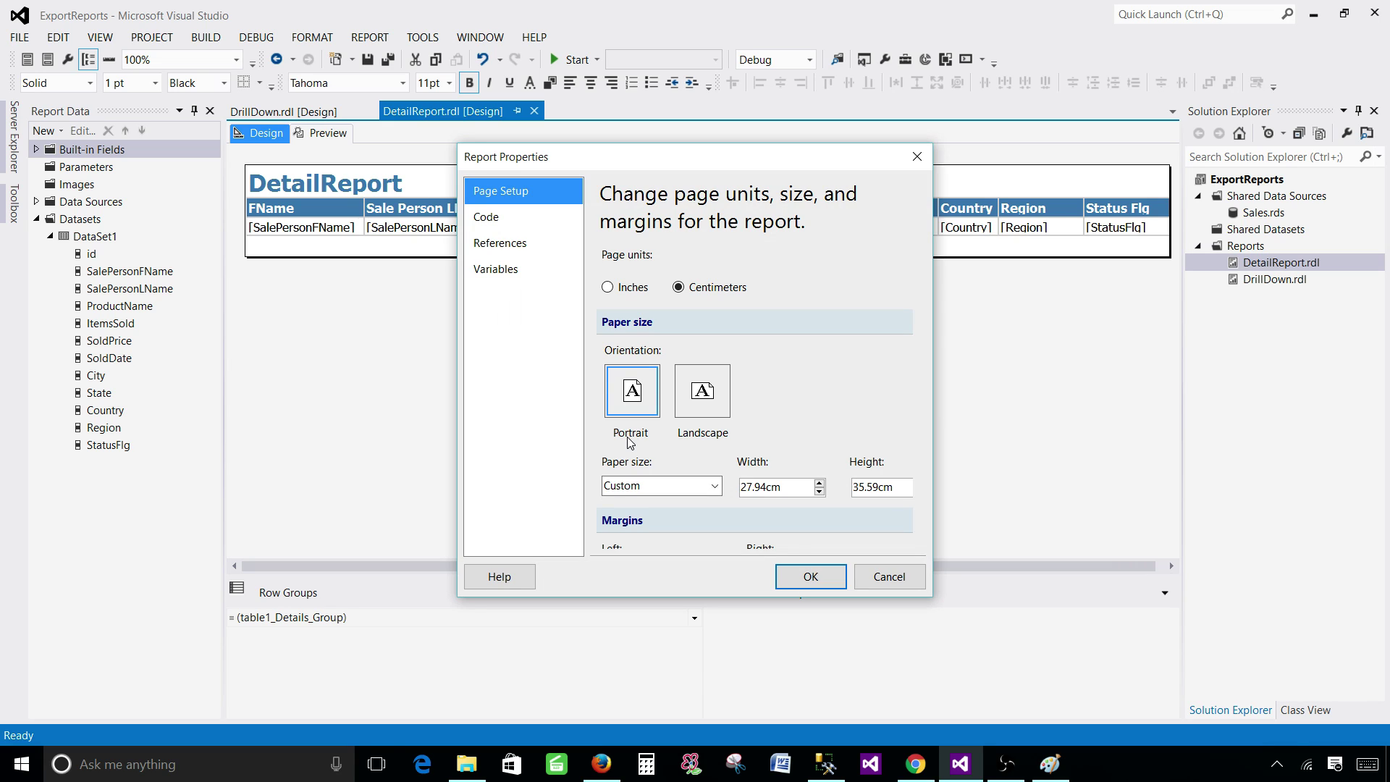
left_click(710, 397)
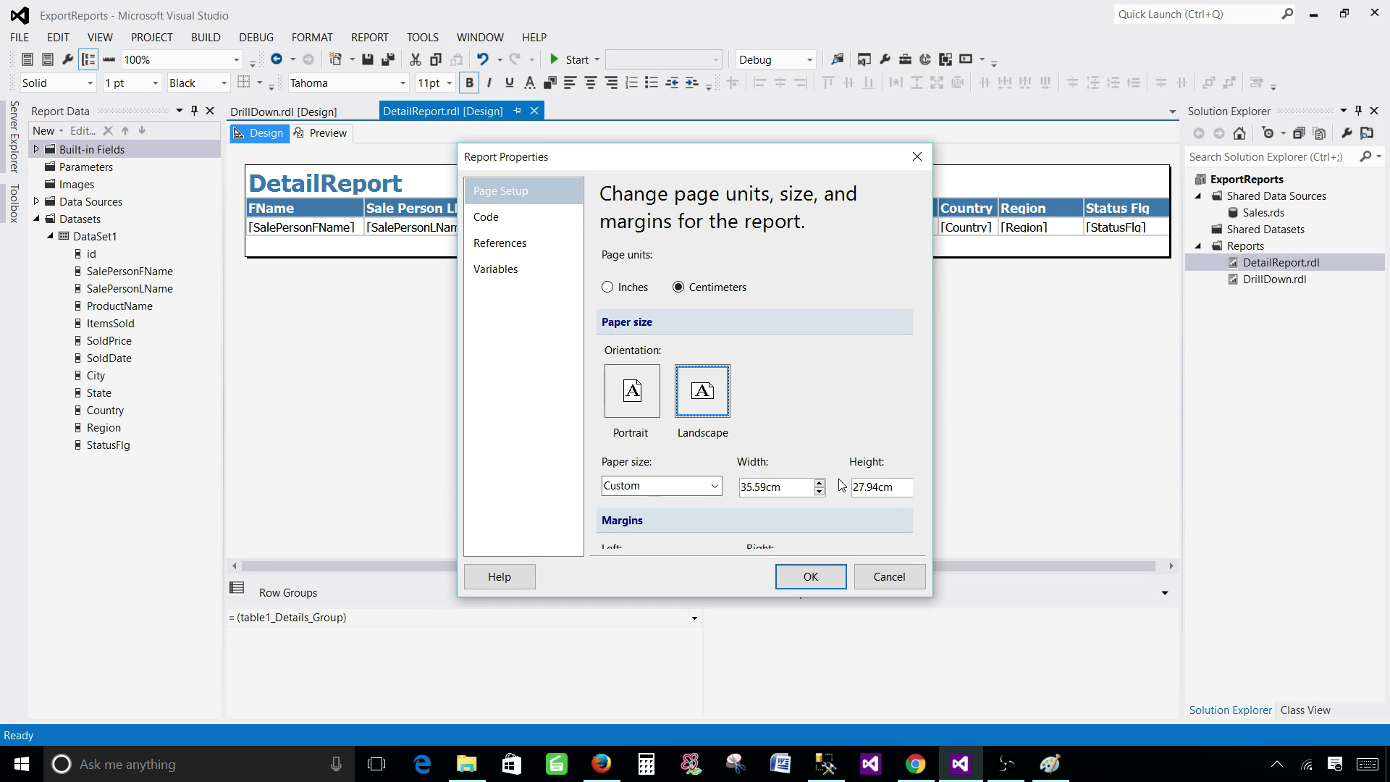
left_click(812, 577)
Step: Re-export the landscape DetailReport from Print Layout as PDF, overwriting DetailReport.pdf
left_click(336, 135)
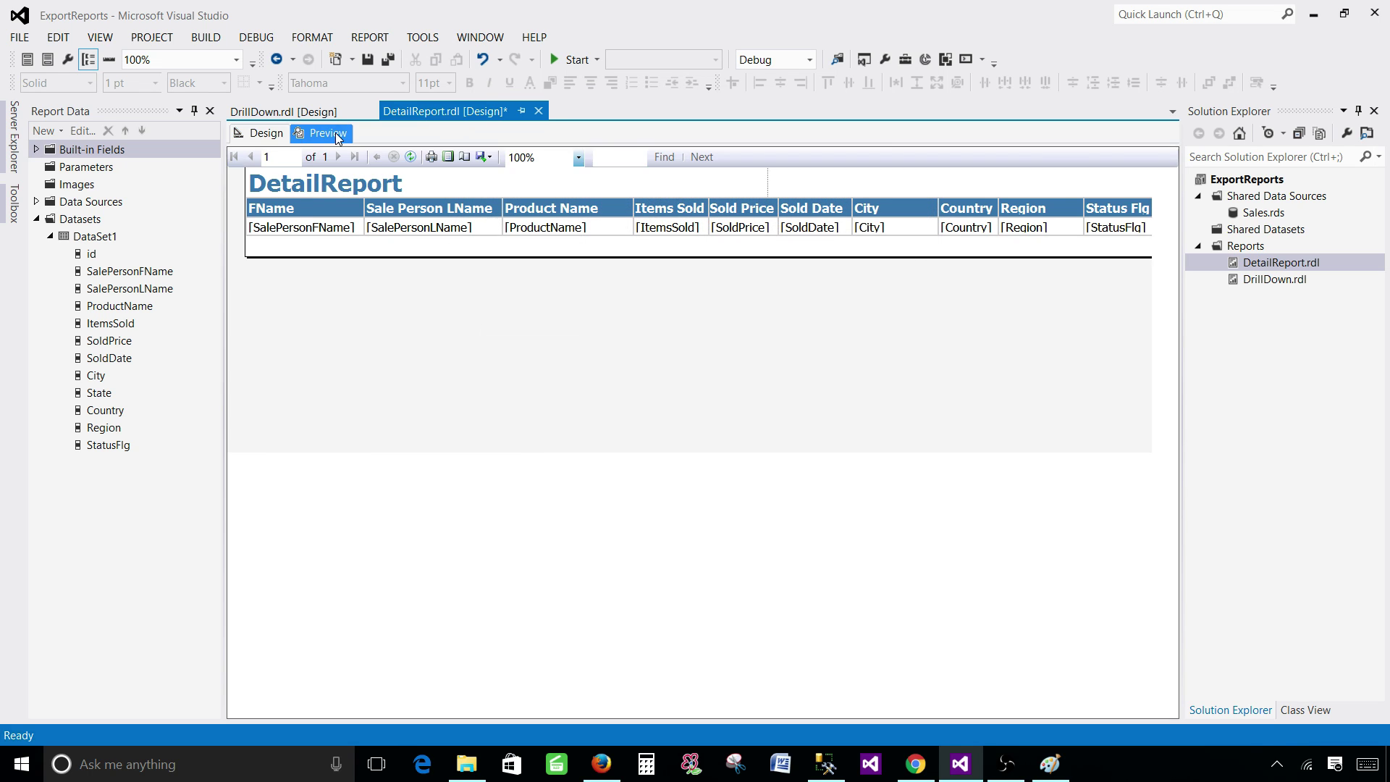
left_click(450, 159)
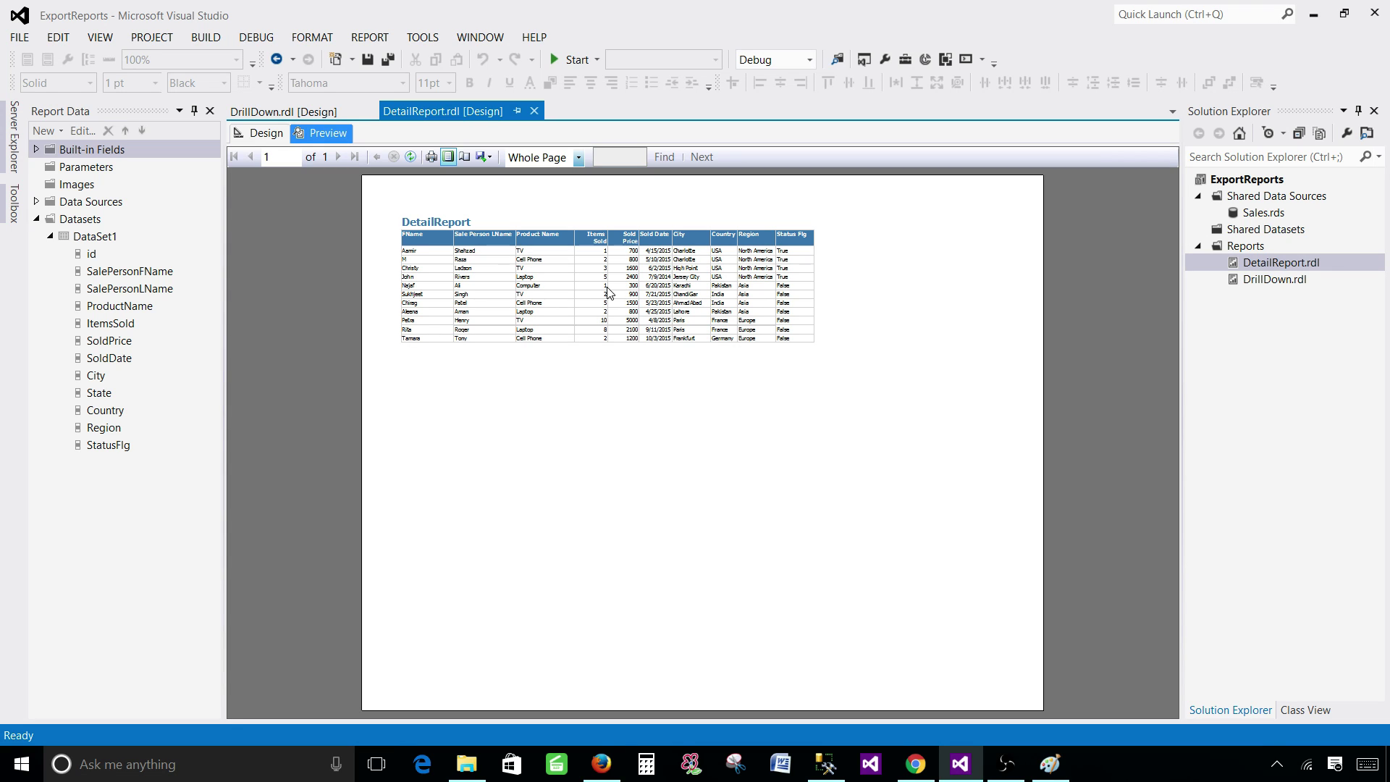
left_click(483, 156)
left_click(510, 227)
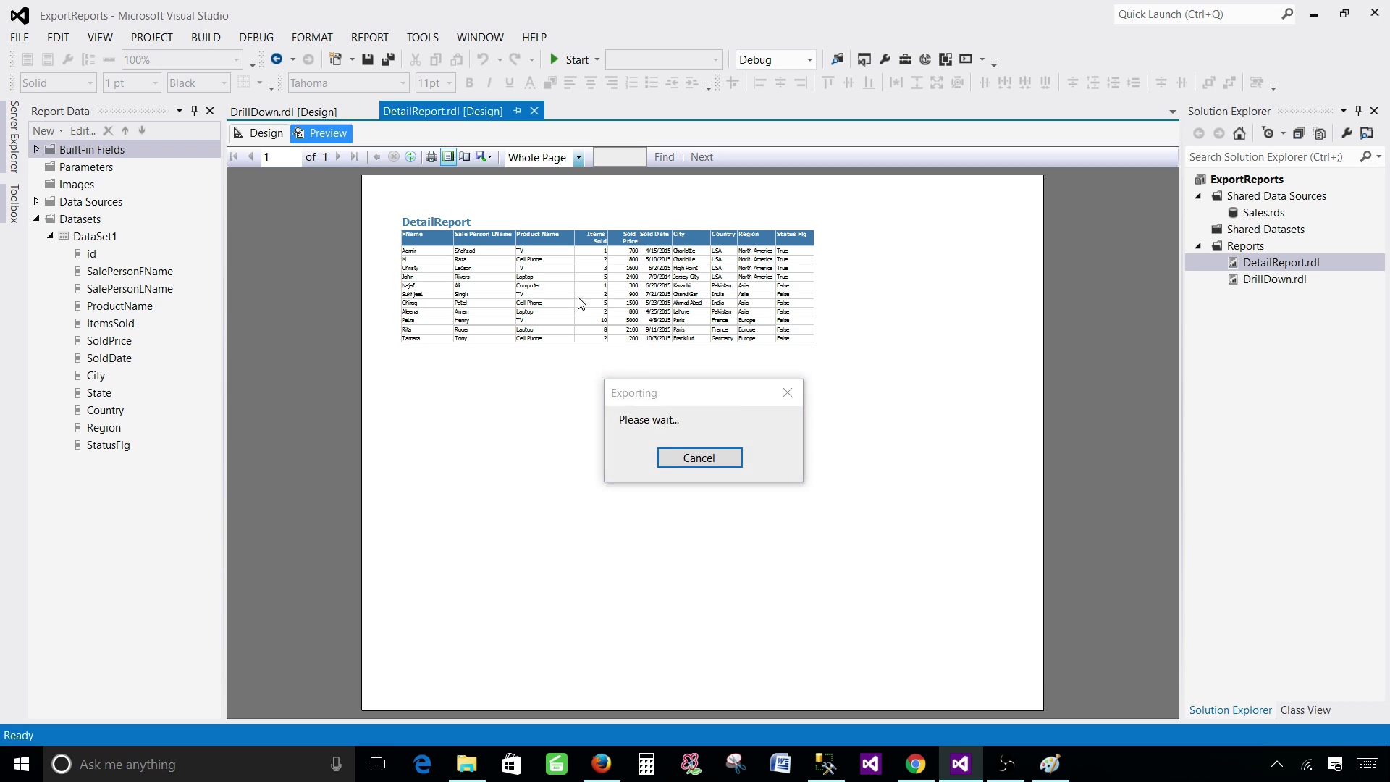
left_click(1157, 662)
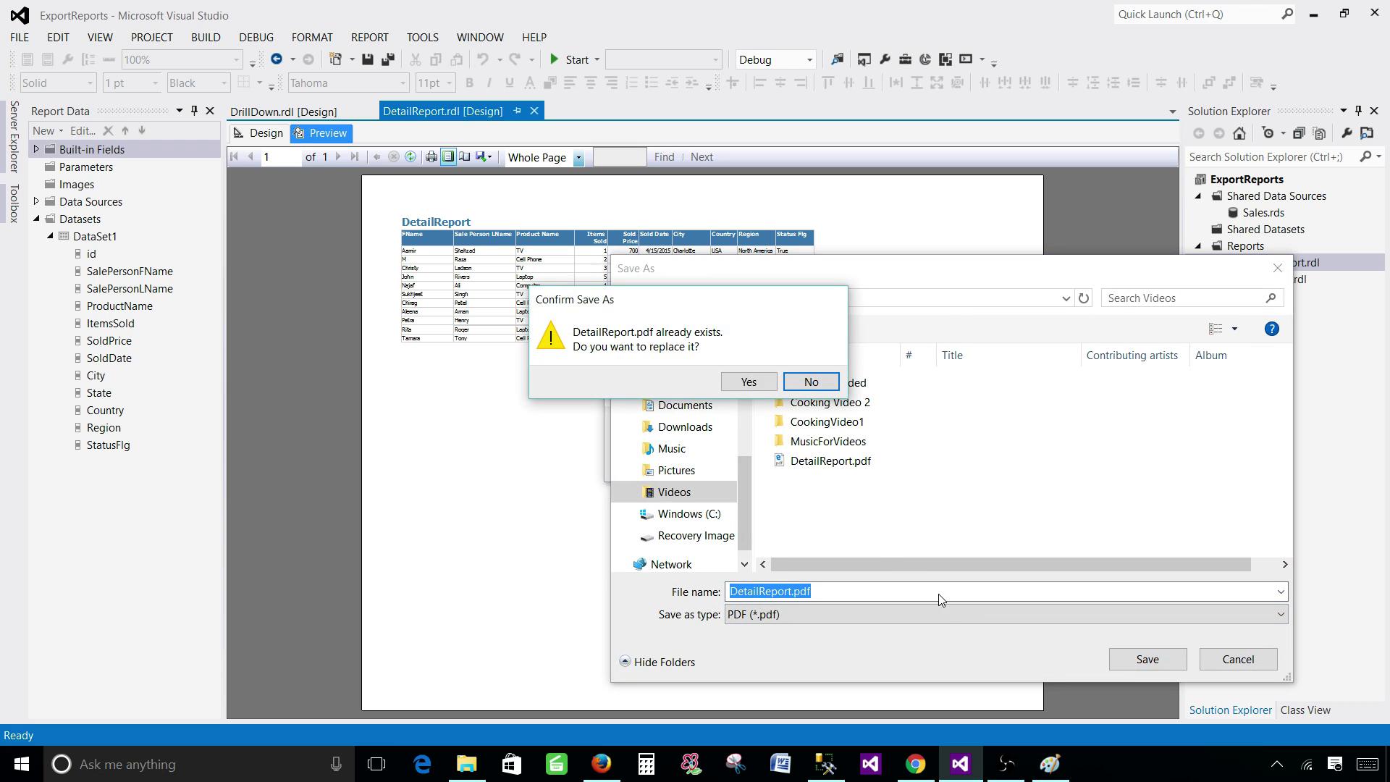
left_click(747, 380)
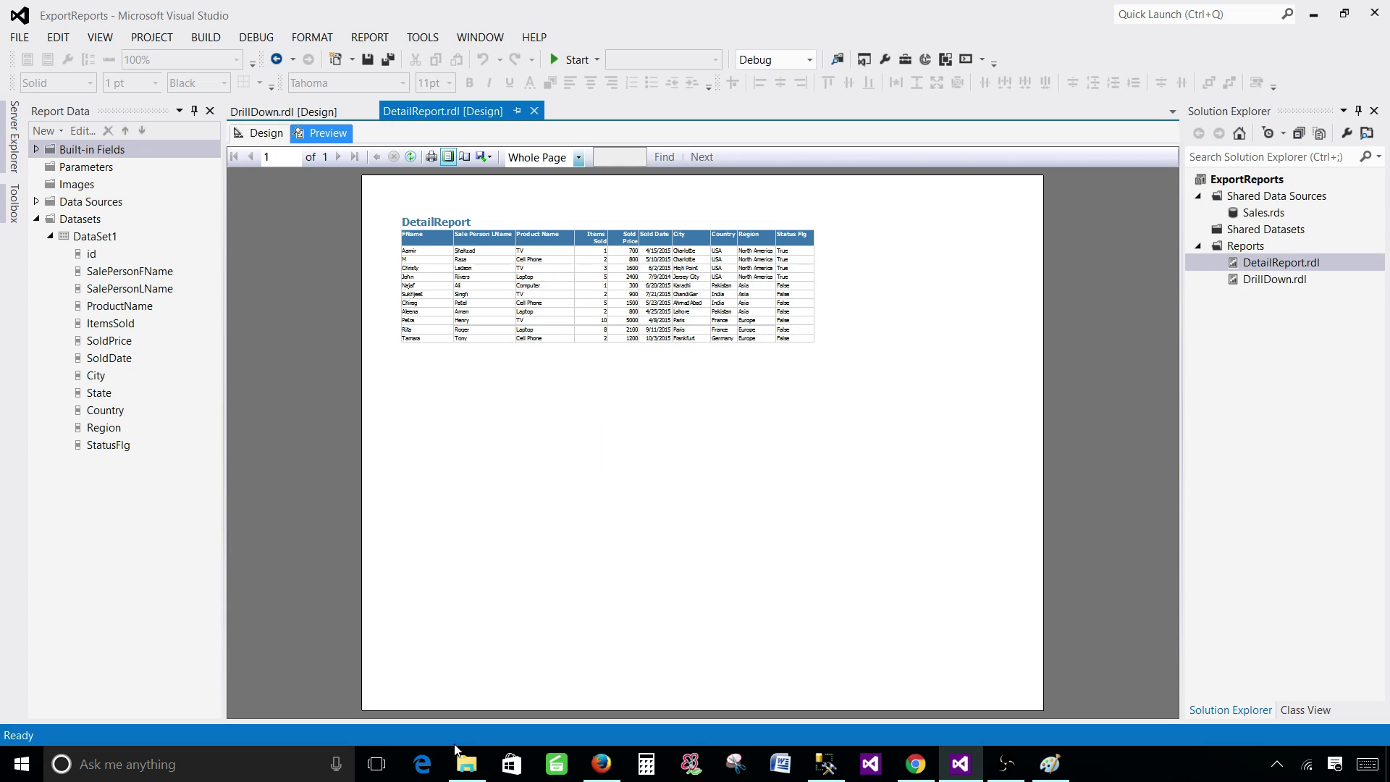
Step: Open DetailReport.pdf from Videos and select table text to confirm all ten columns fit one page
left_click(457, 750)
double_click(323, 353)
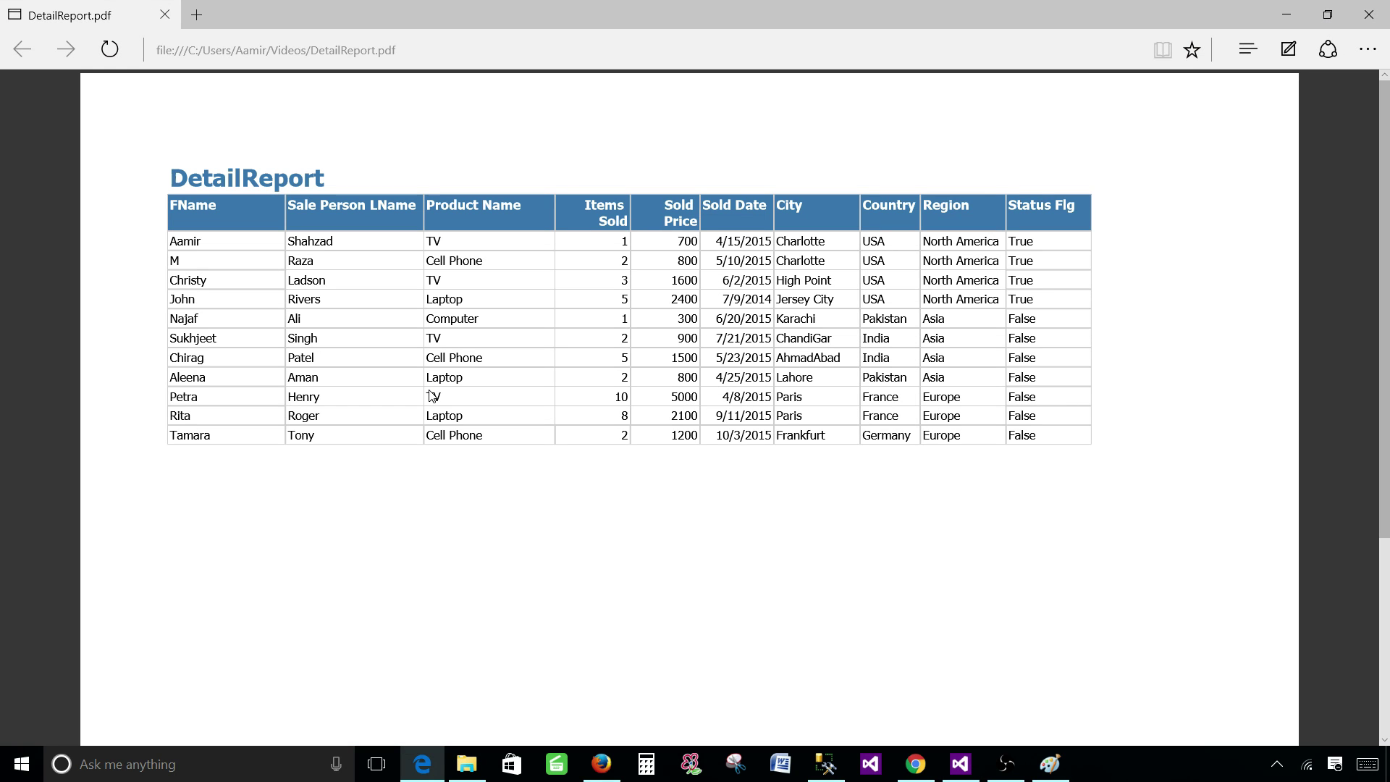
left_click_drag(171, 169, 1093, 438)
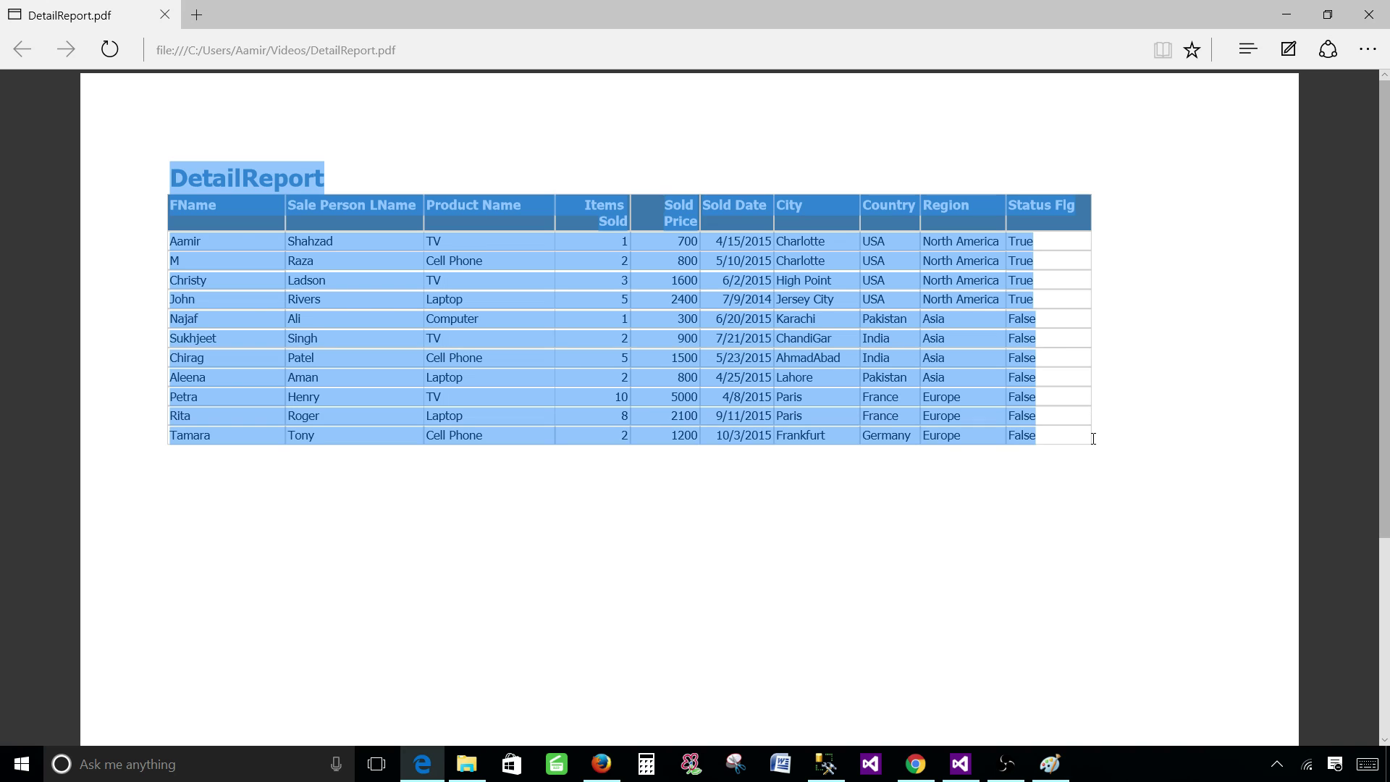
left_click(1125, 295)
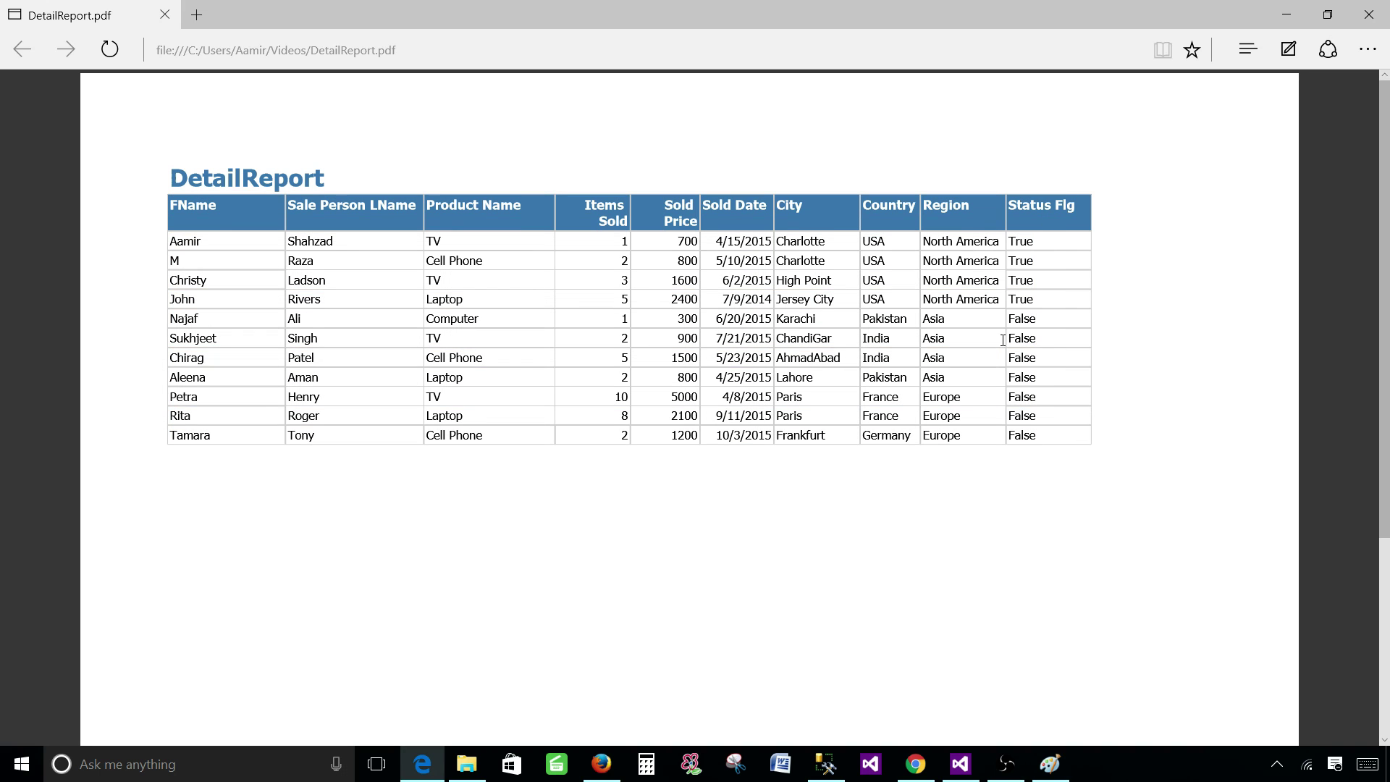
scroll(934, 621, "down", 4)
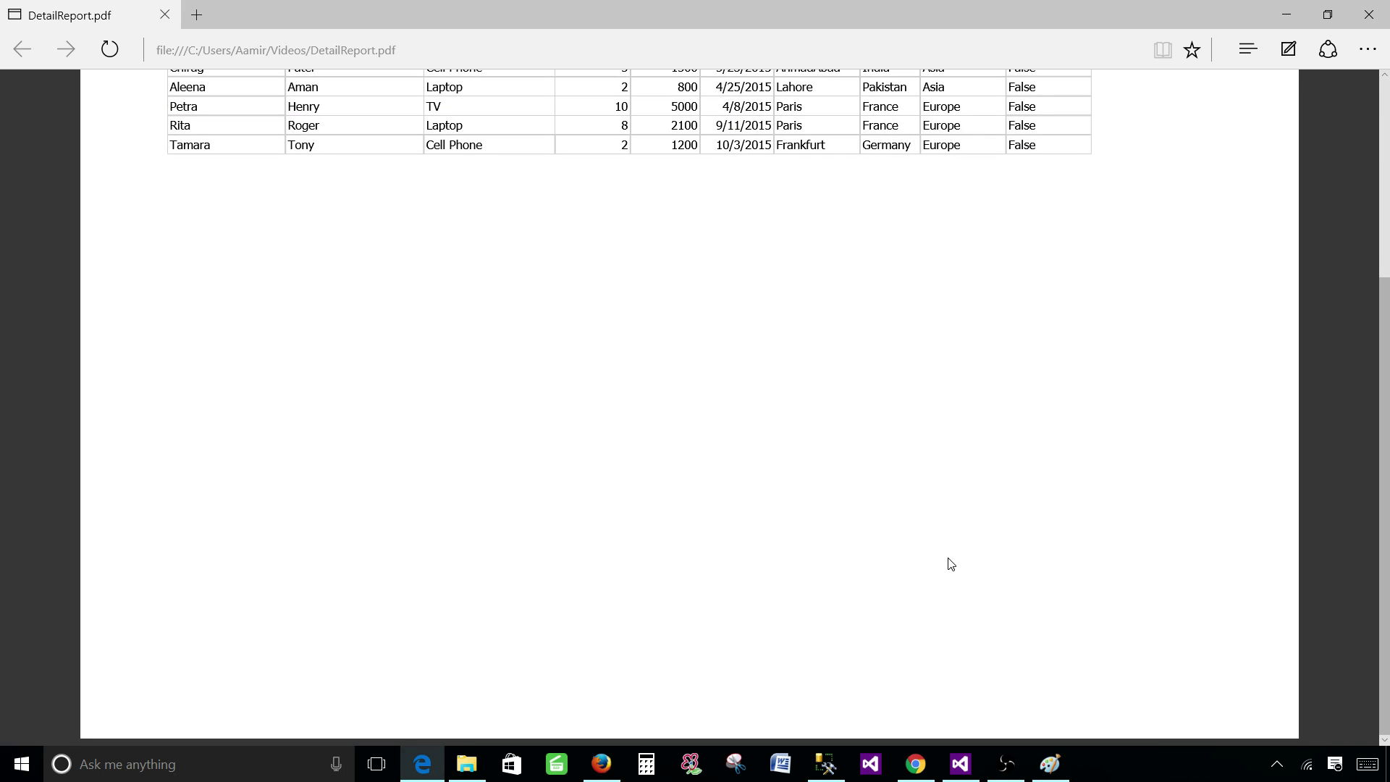
scroll(833, 554, "up", 4)
left_click_drag(1027, 192, 1013, 247)
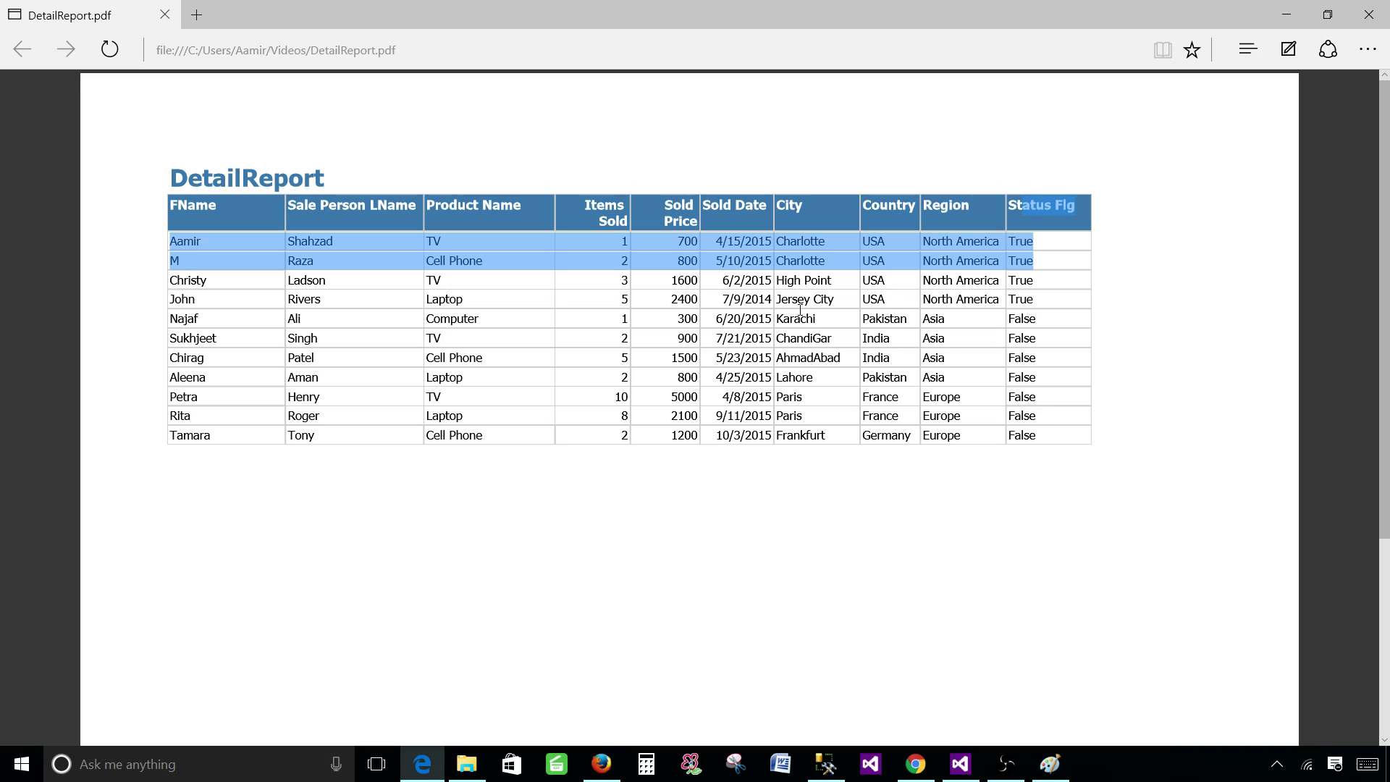
left_click(860, 524)
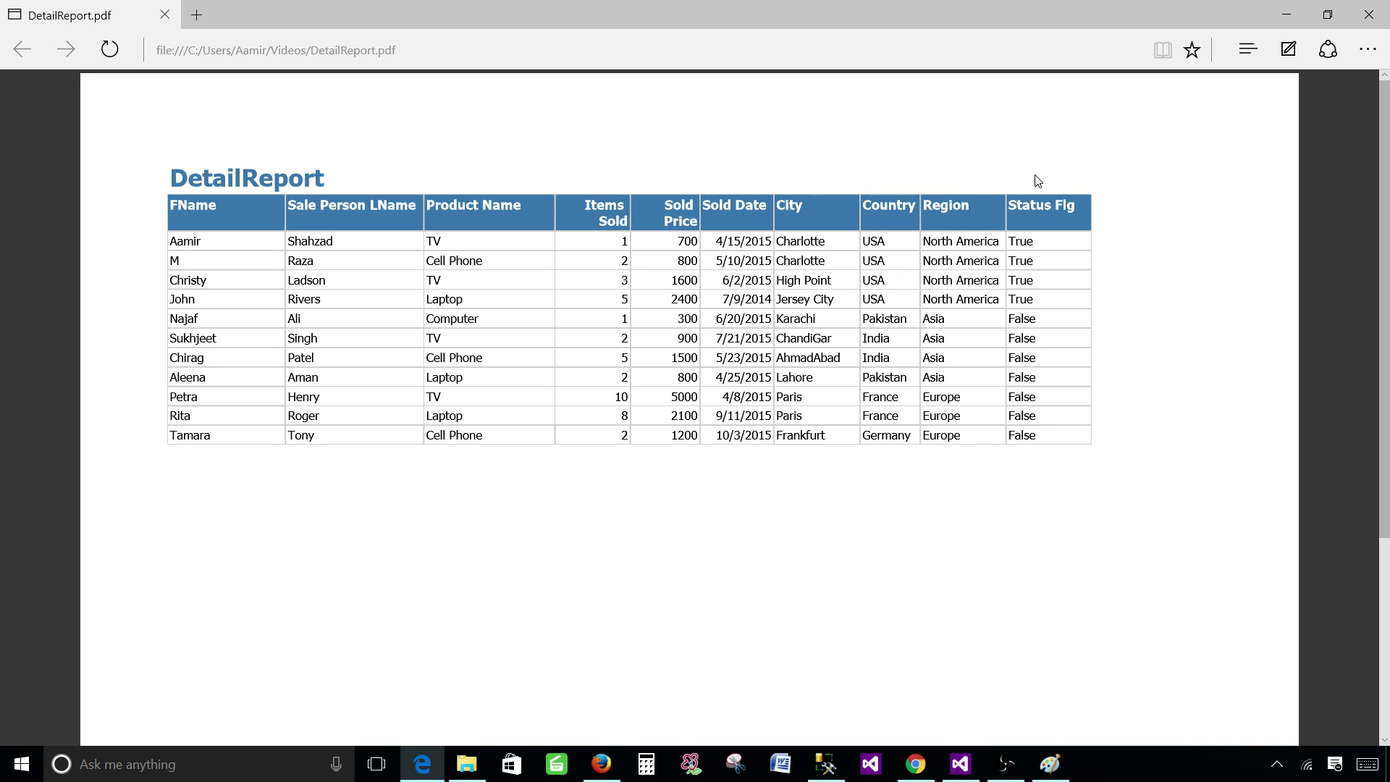
Step: Close the PDF and return to DetailReport in Design view with Print Layout off
left_click(1368, 14)
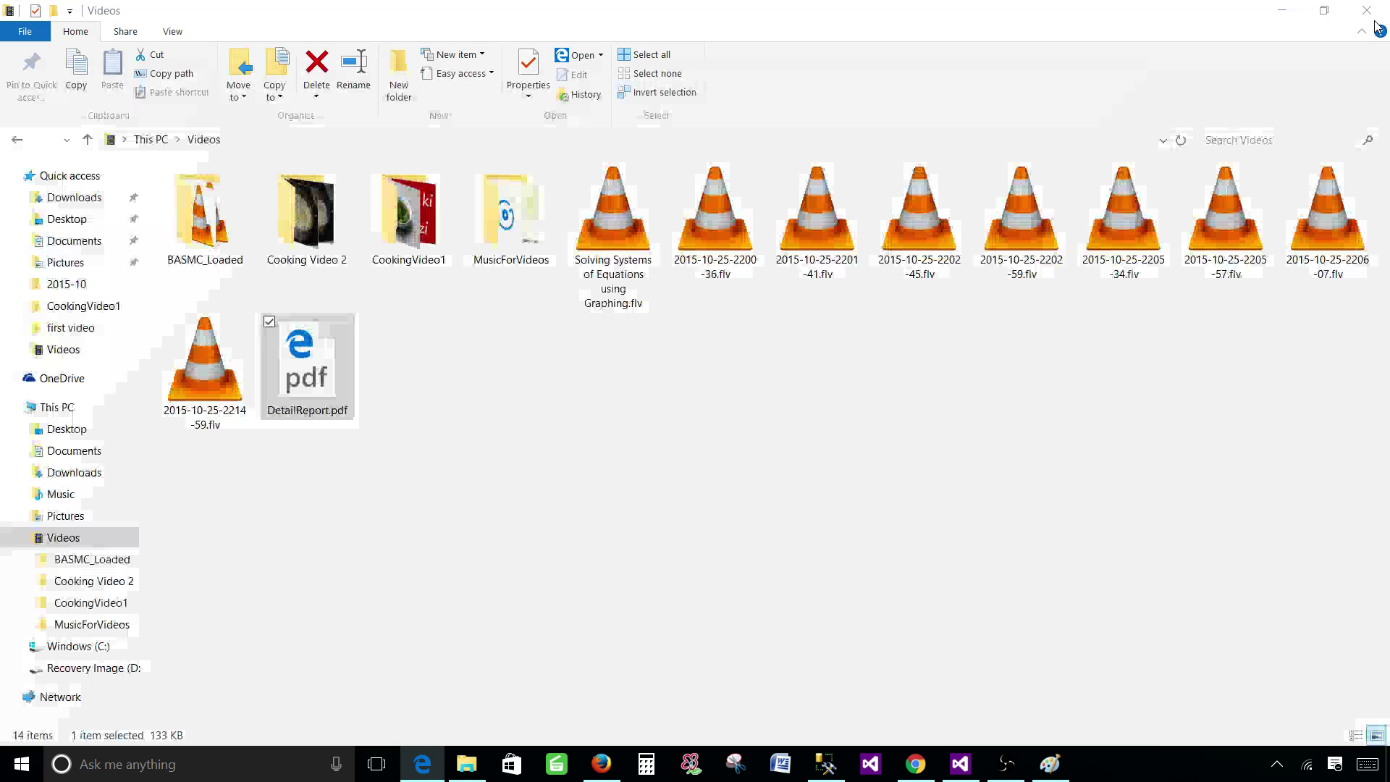
left_click(945, 760)
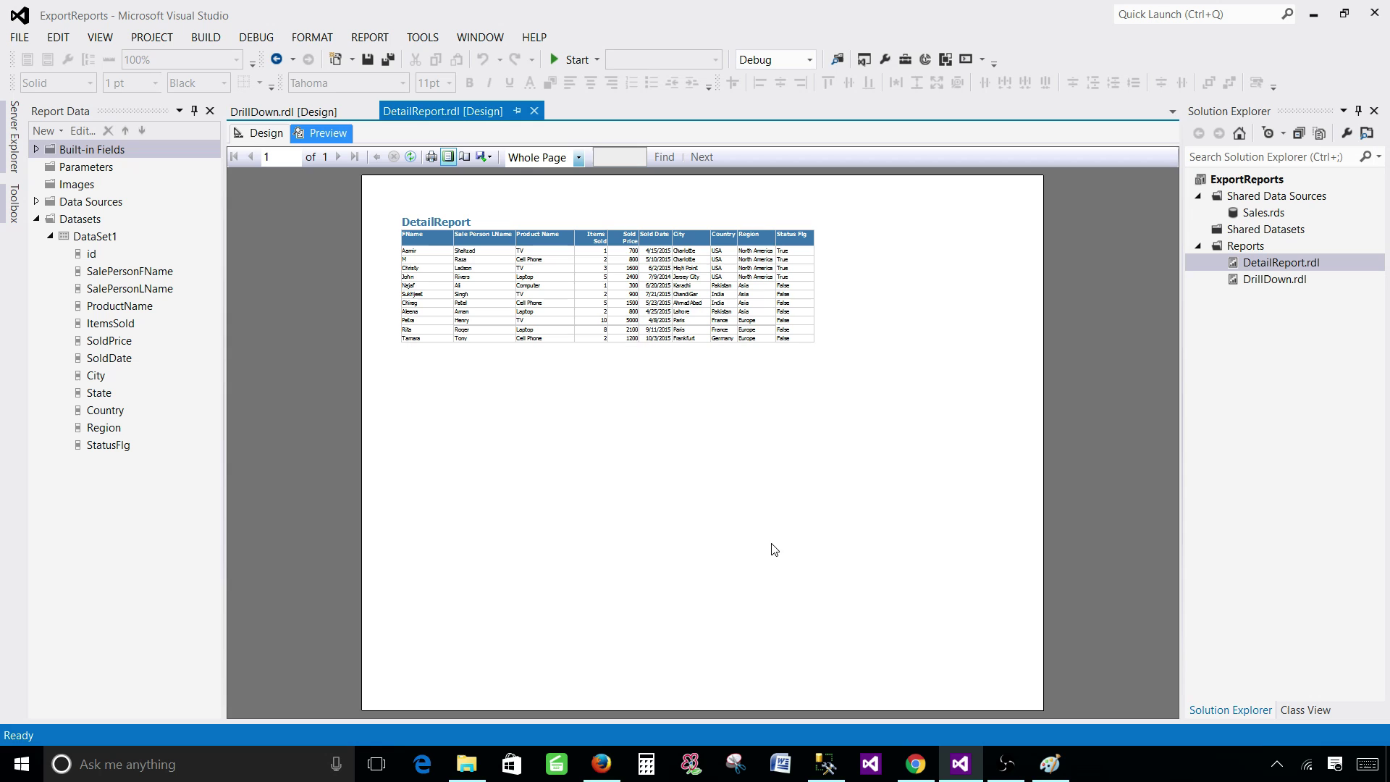
left_click(448, 156)
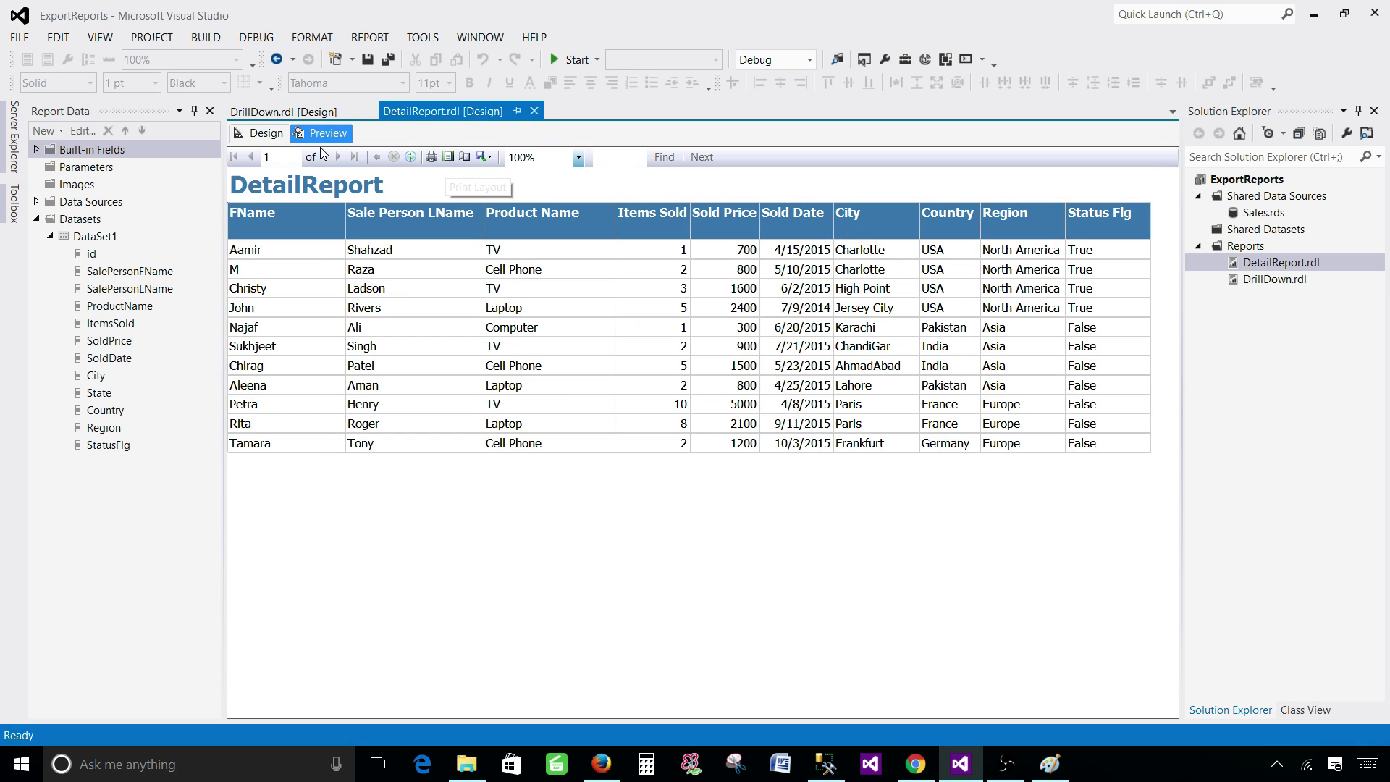
left_click(261, 134)
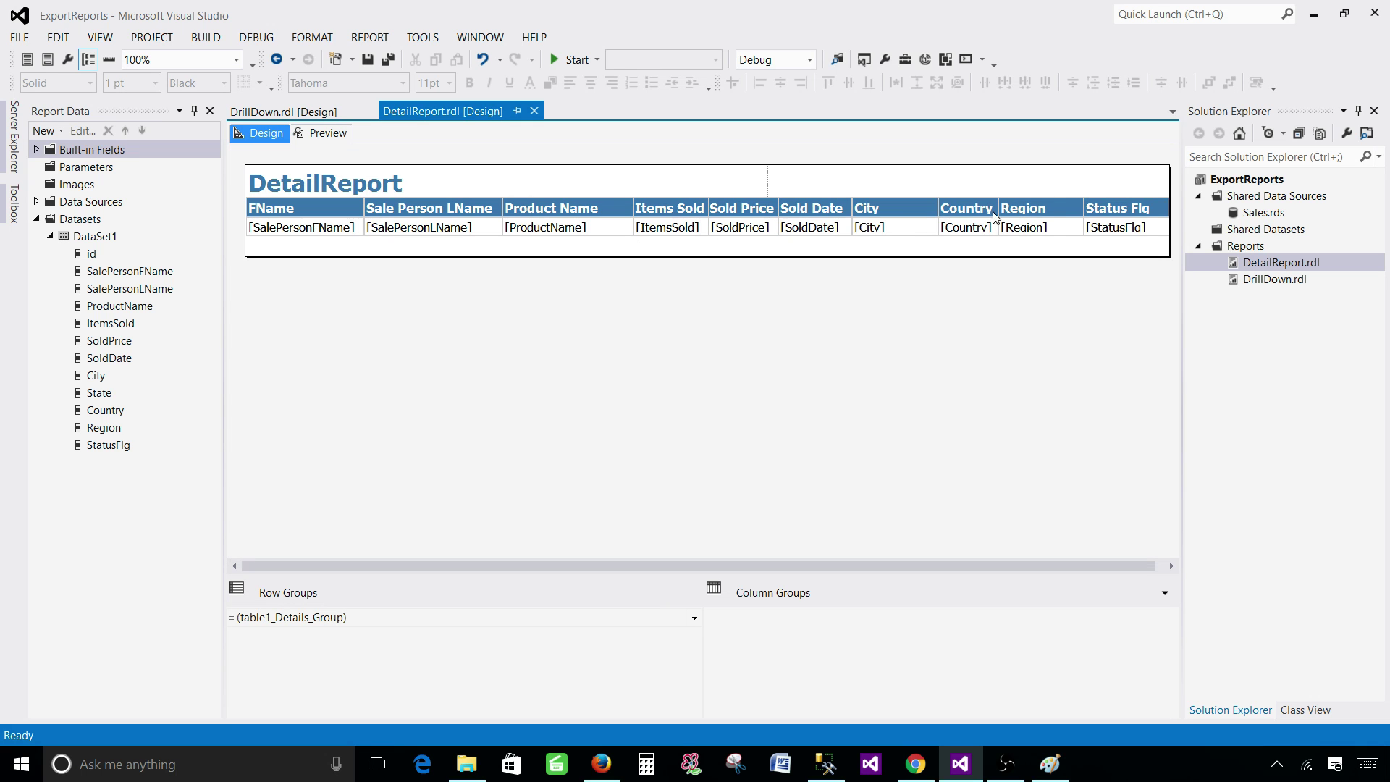
Step: Select the table's header row and drag the Region column's border left to narrow it
left_click(1041, 208)
left_click(1036, 192)
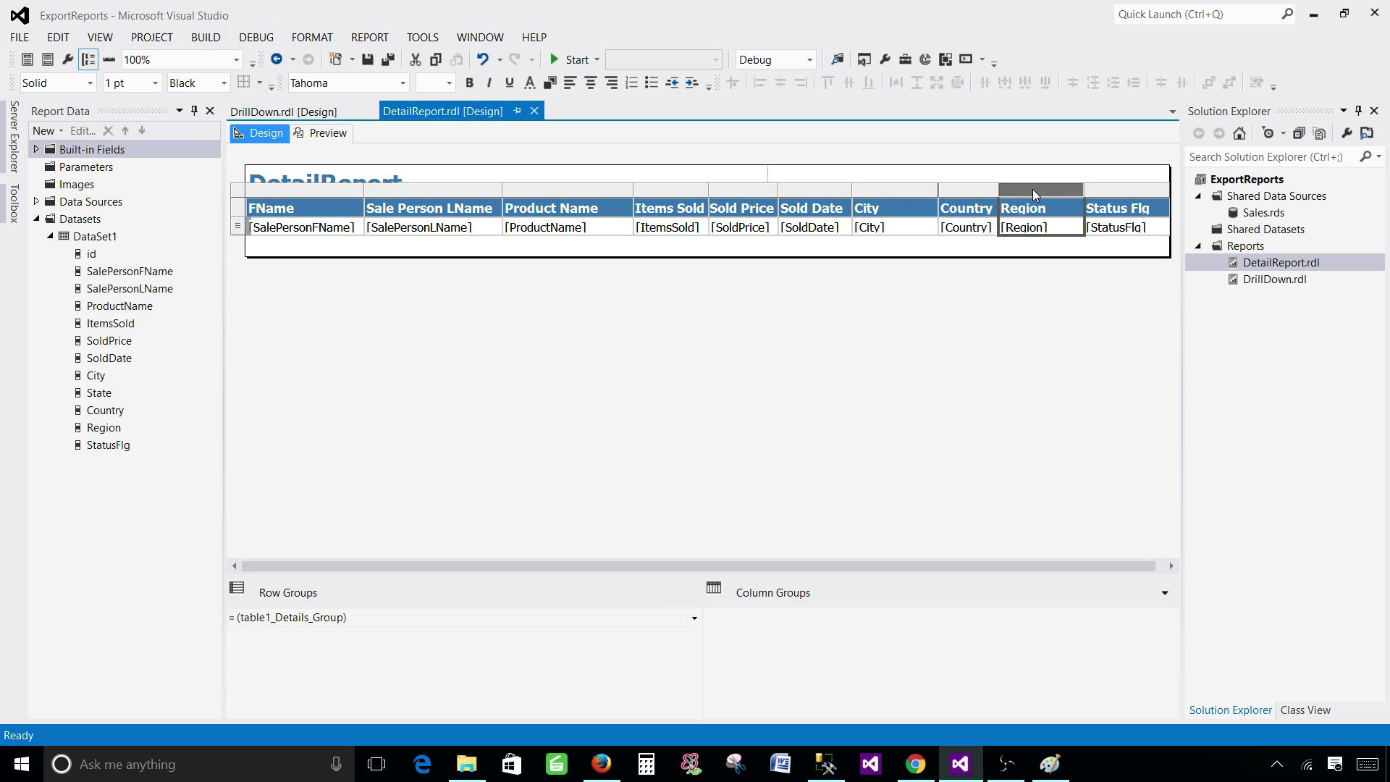
left_click(874, 191)
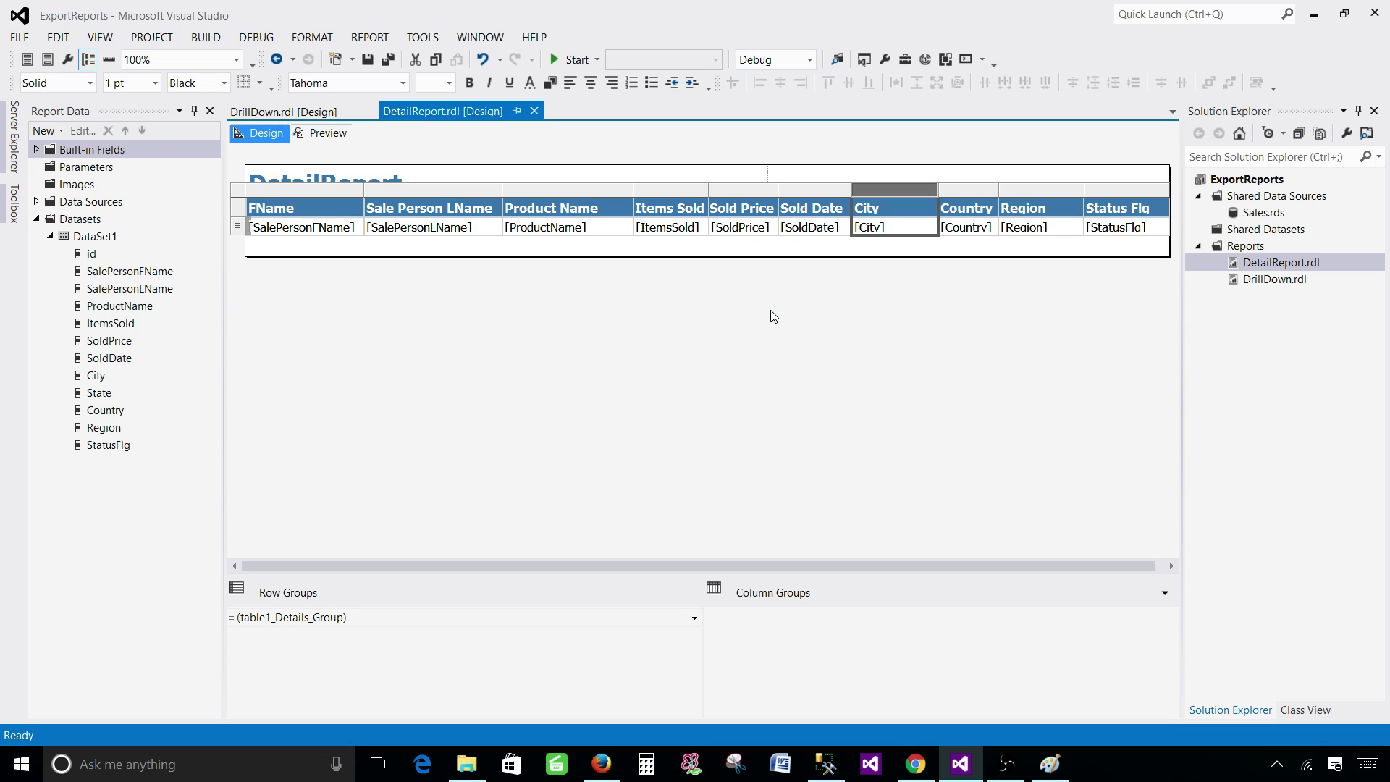
left_click(245, 210)
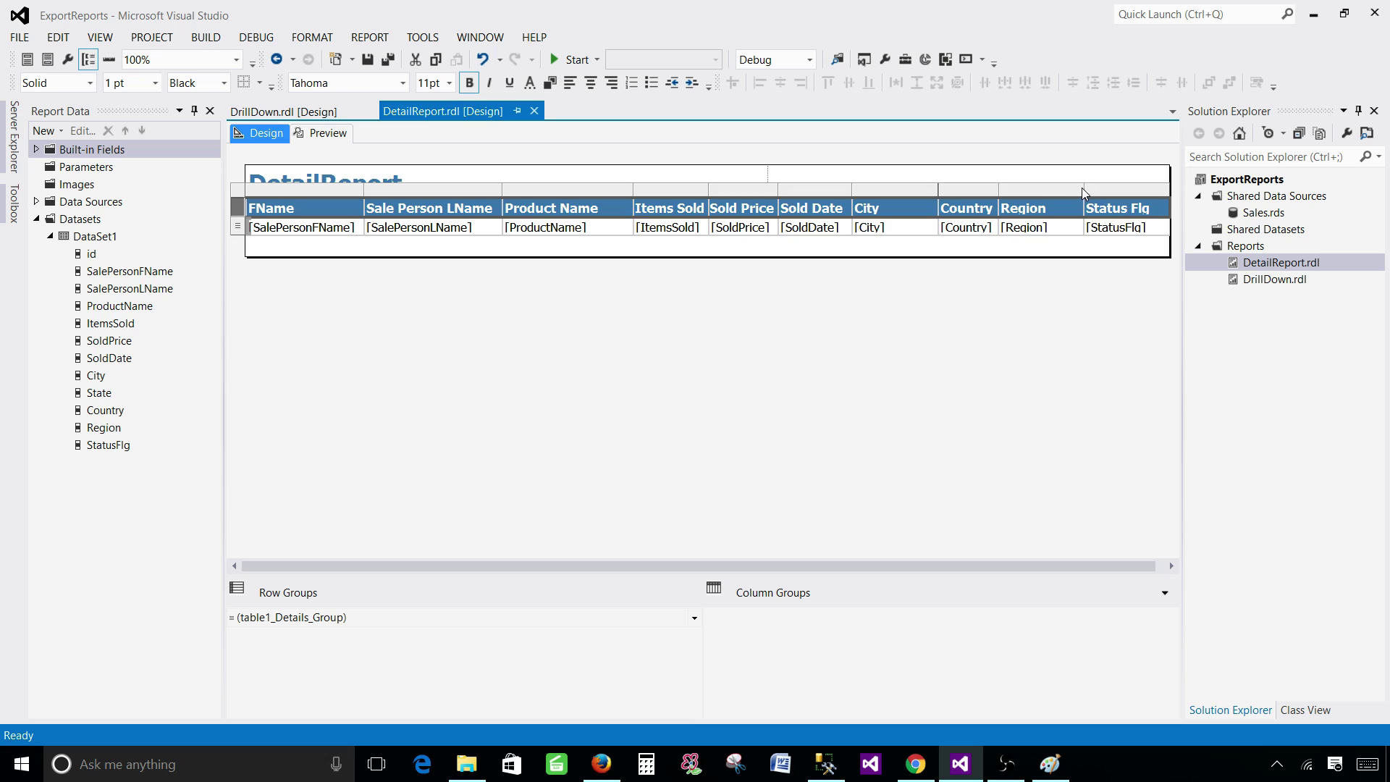
left_click_drag(1084, 193, 1054, 193)
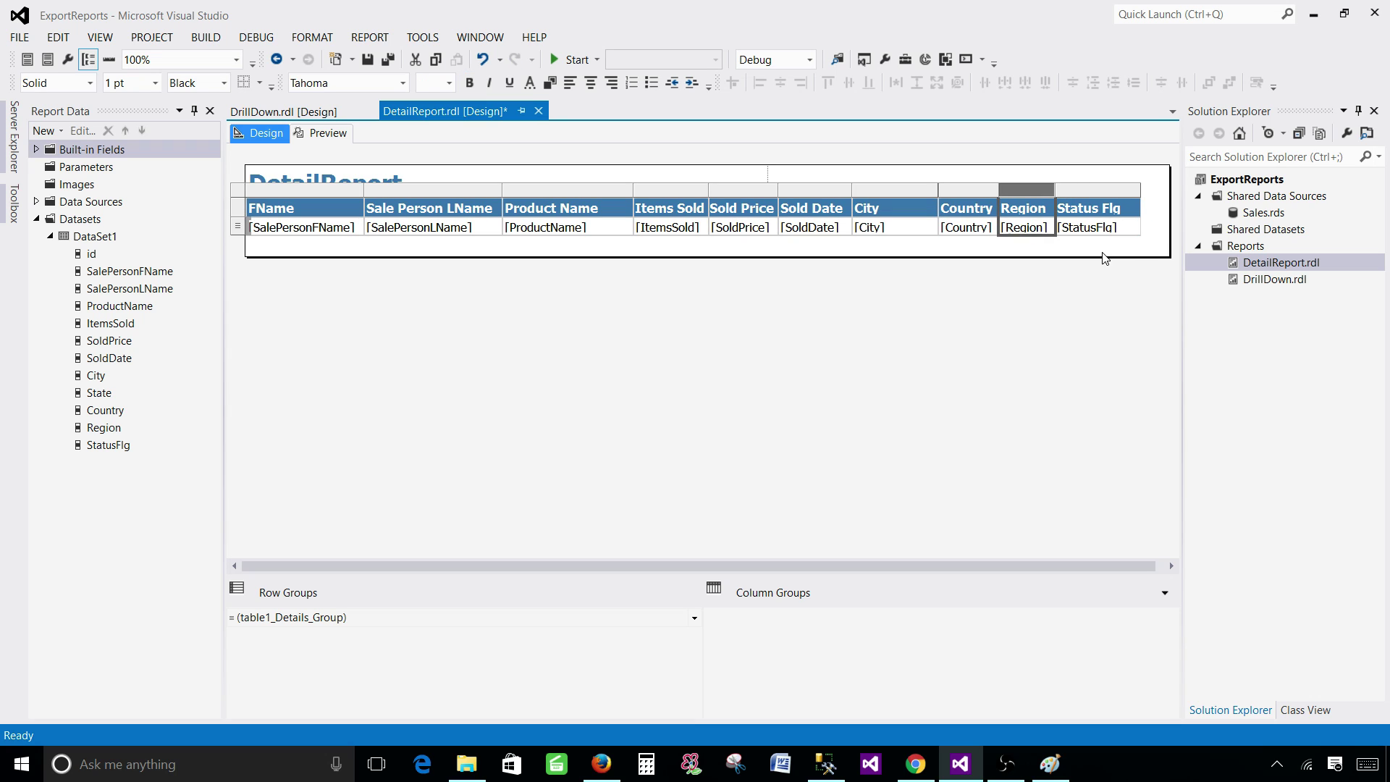
right_click(1086, 275)
left_click(1179, 347)
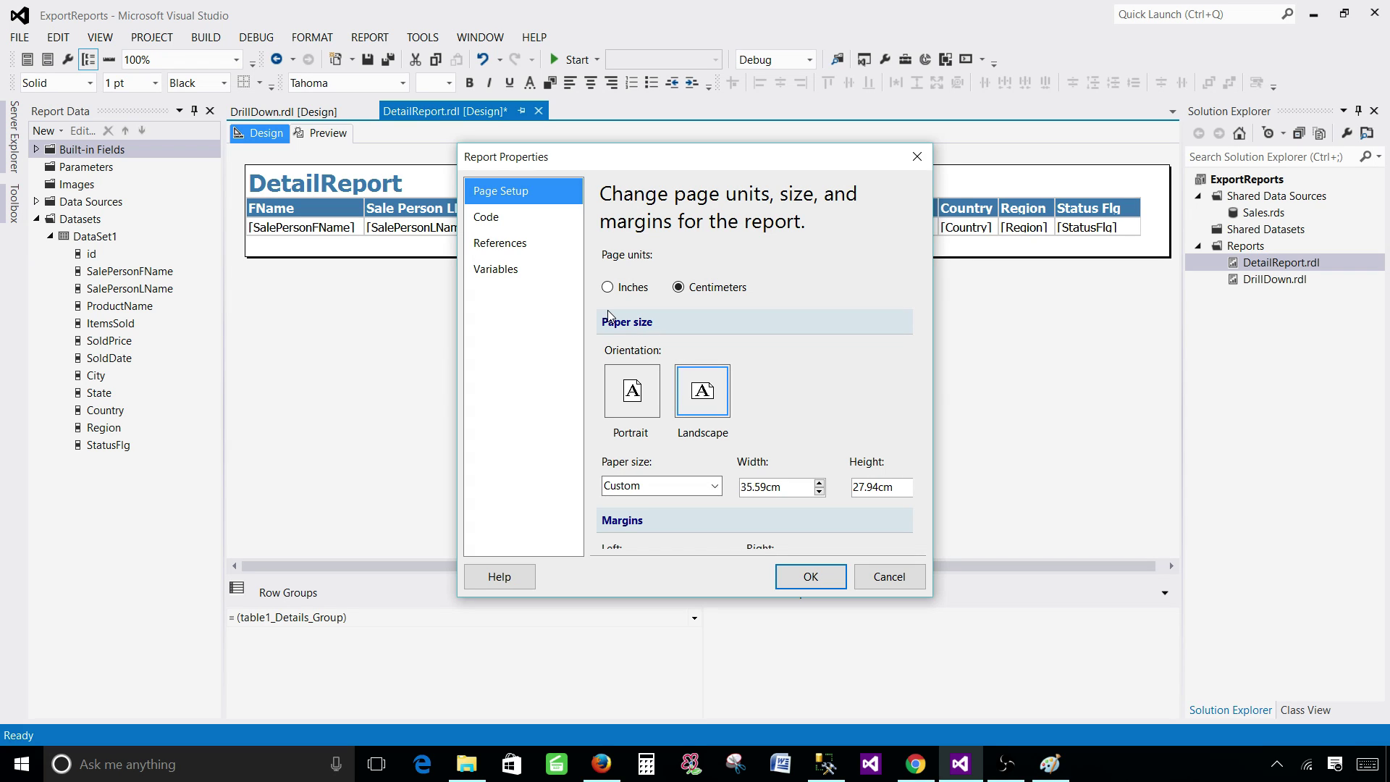
left_click(609, 288)
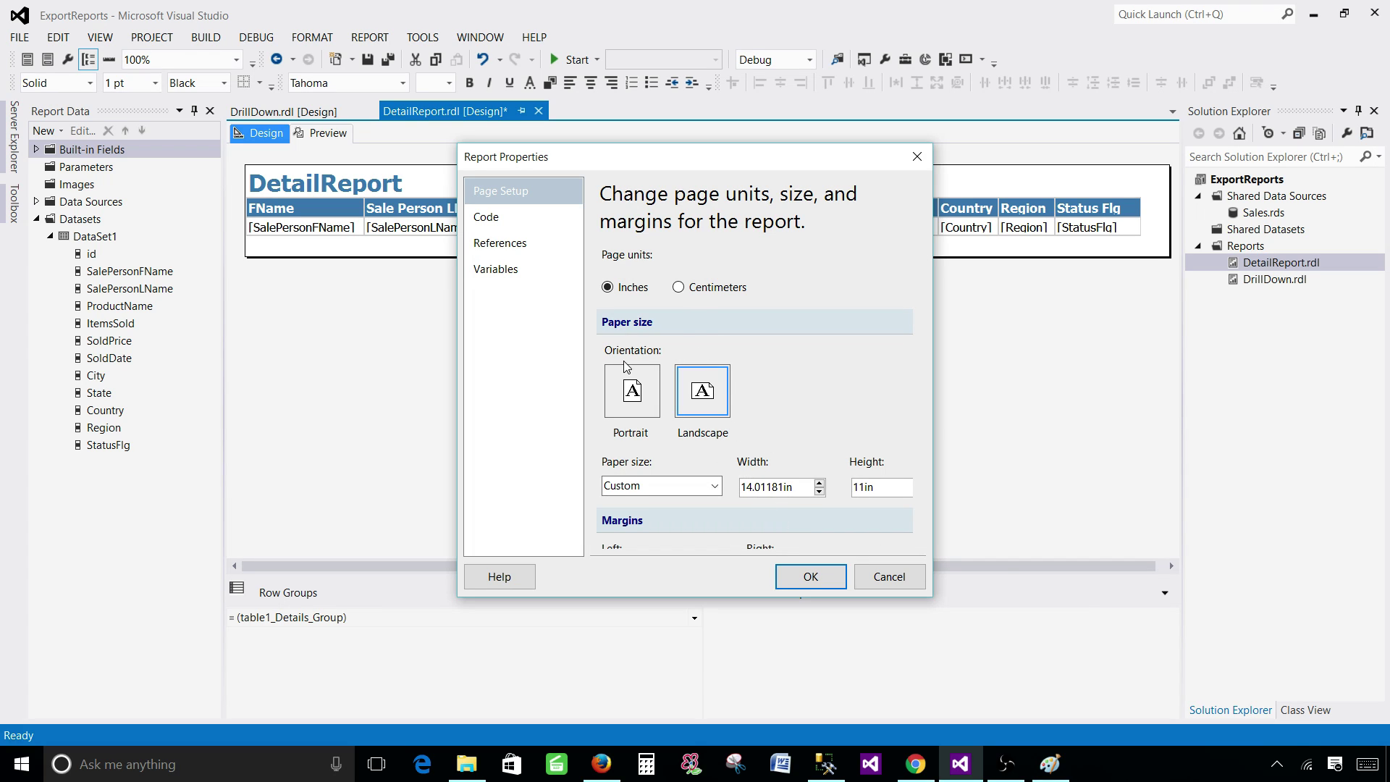
left_click(678, 286)
left_click(608, 287)
left_click(679, 287)
left_click(639, 290)
left_click(892, 577)
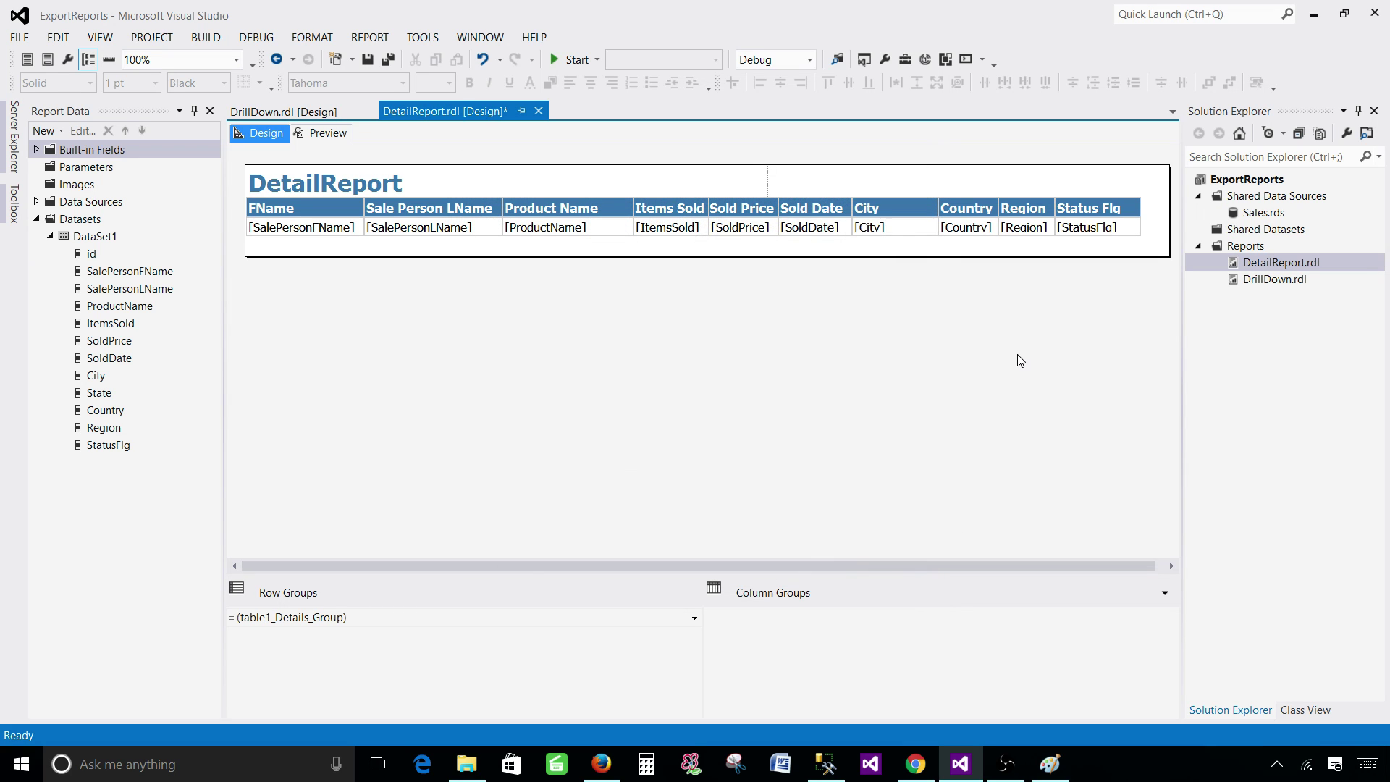
Step: Open DrillDown.rdl and view its Print Layout preview, scrolling to the second page
left_click(1278, 291)
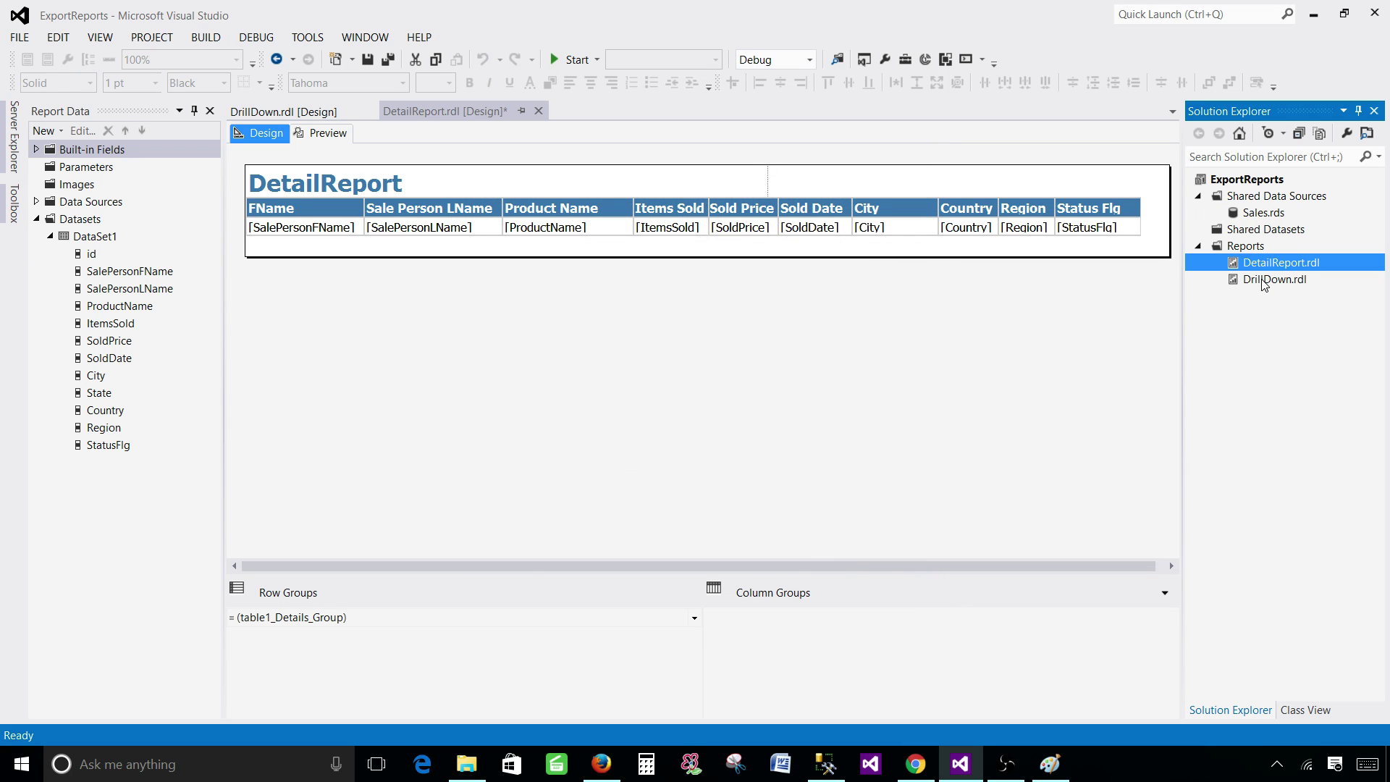
double_click(1263, 282)
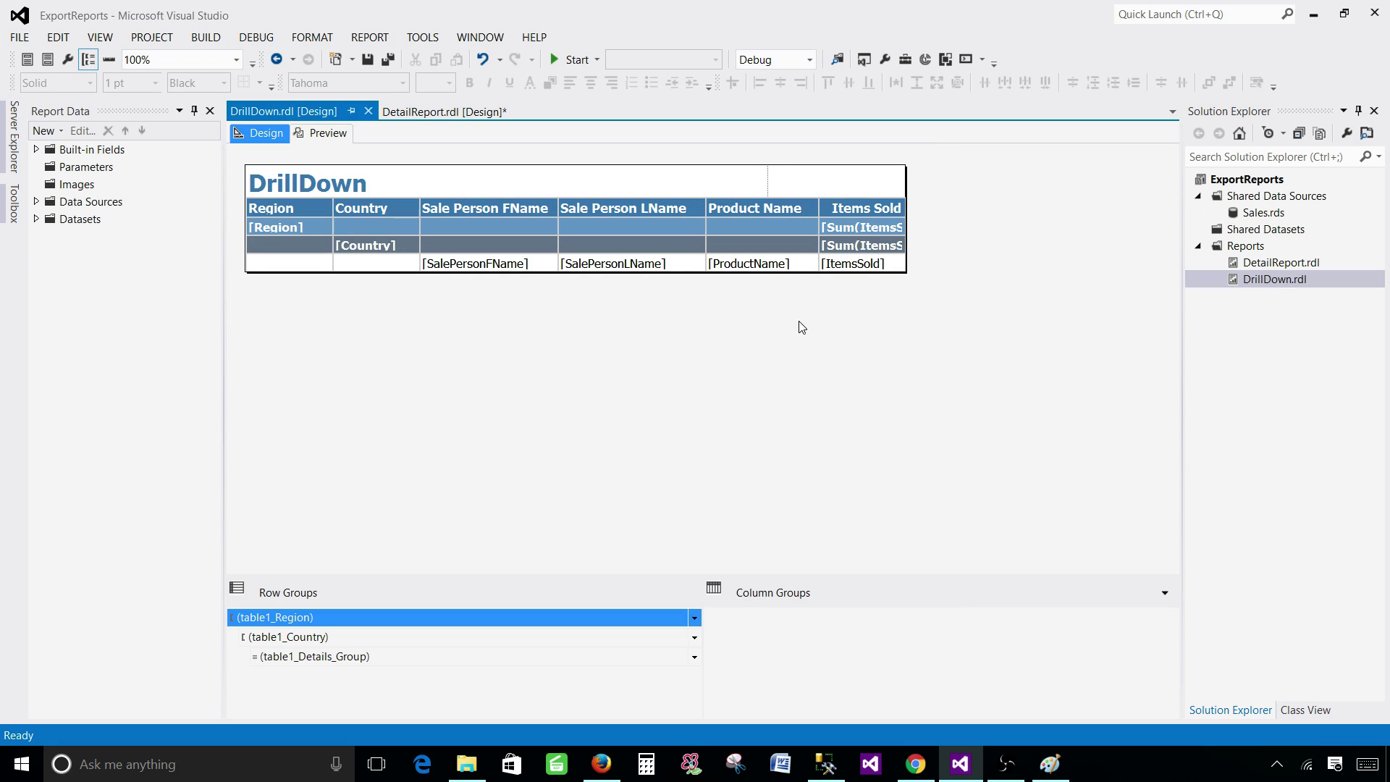
left_click(327, 134)
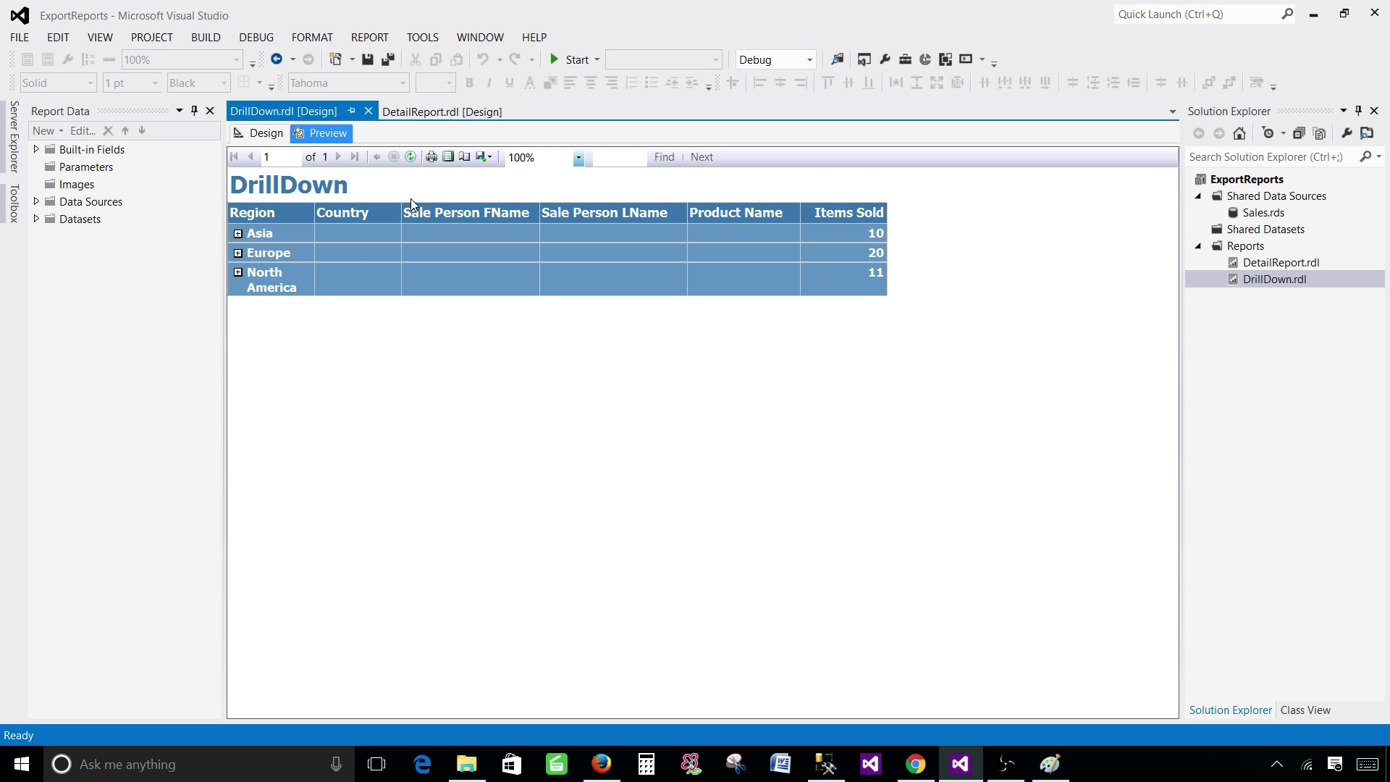
left_click(448, 157)
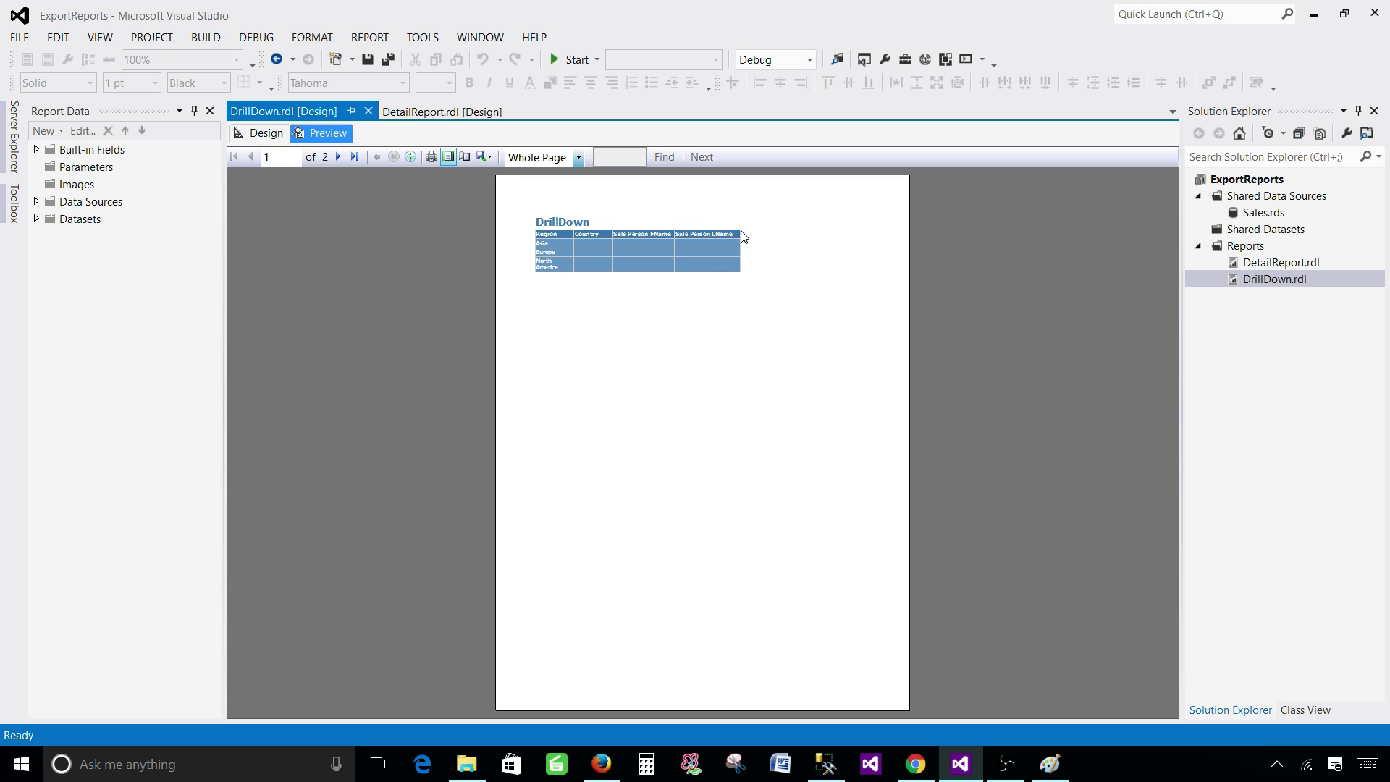
scroll(758, 404, "down", 1)
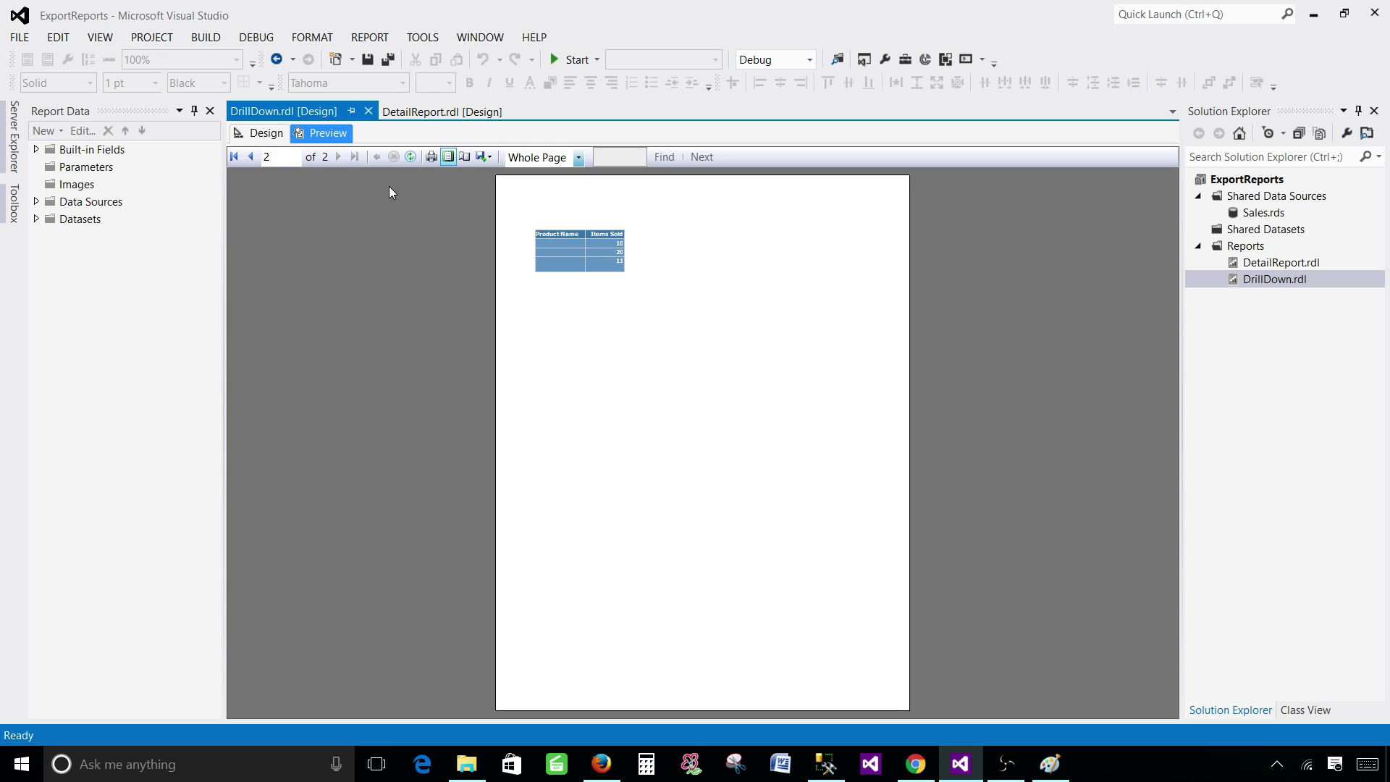
Step: In Design view, shorten the Sale Person FName header to FName and narrow its column
left_click(449, 157)
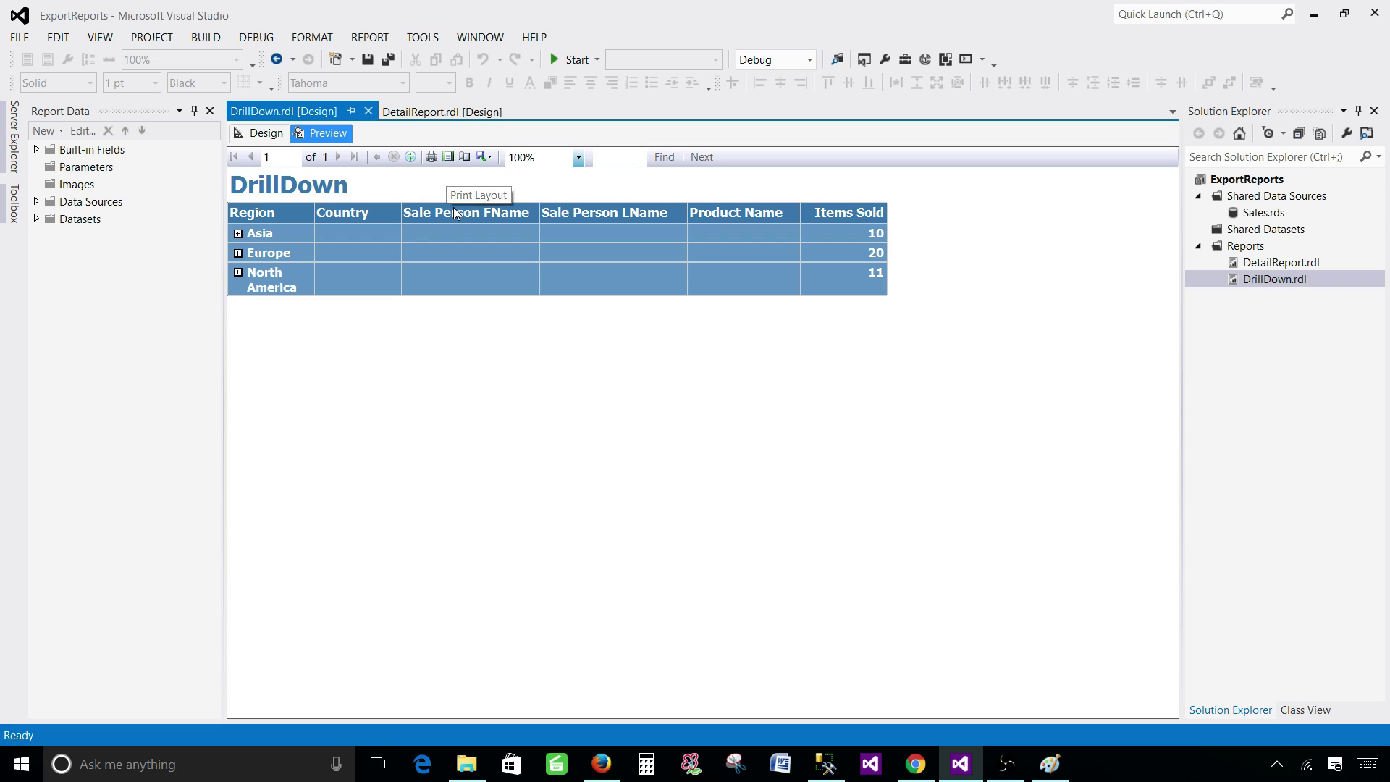
left_click(262, 135)
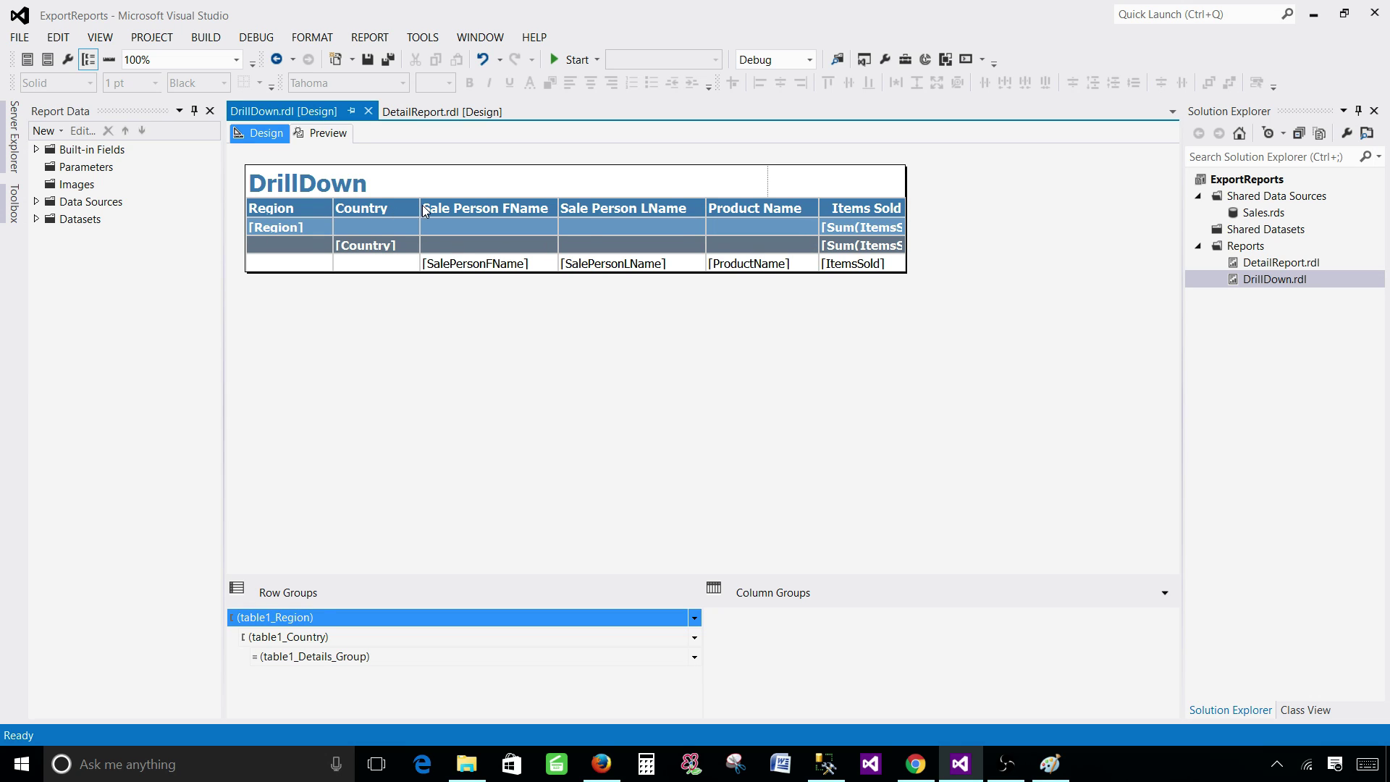
left_click(551, 207)
left_click_drag(557, 207, 395, 204)
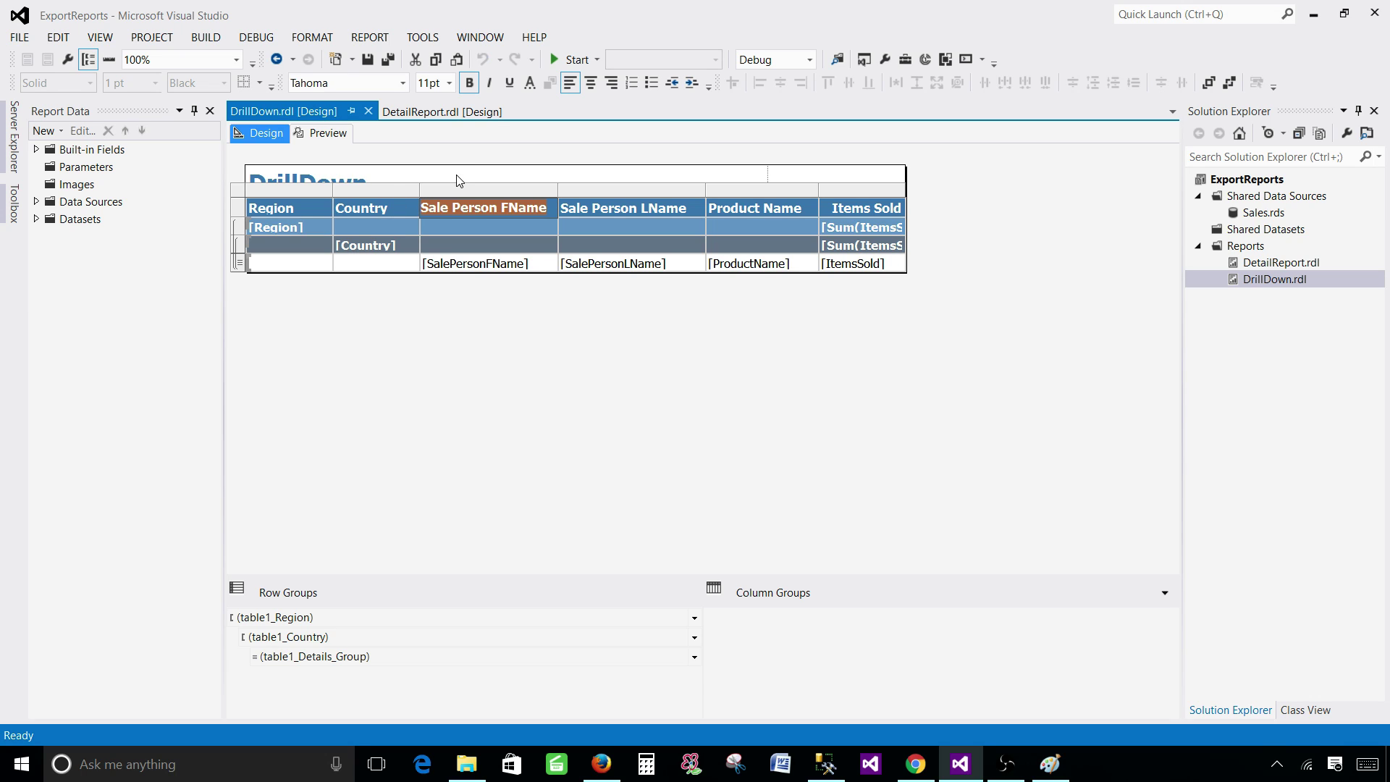
type("F")
left_click(564, 189)
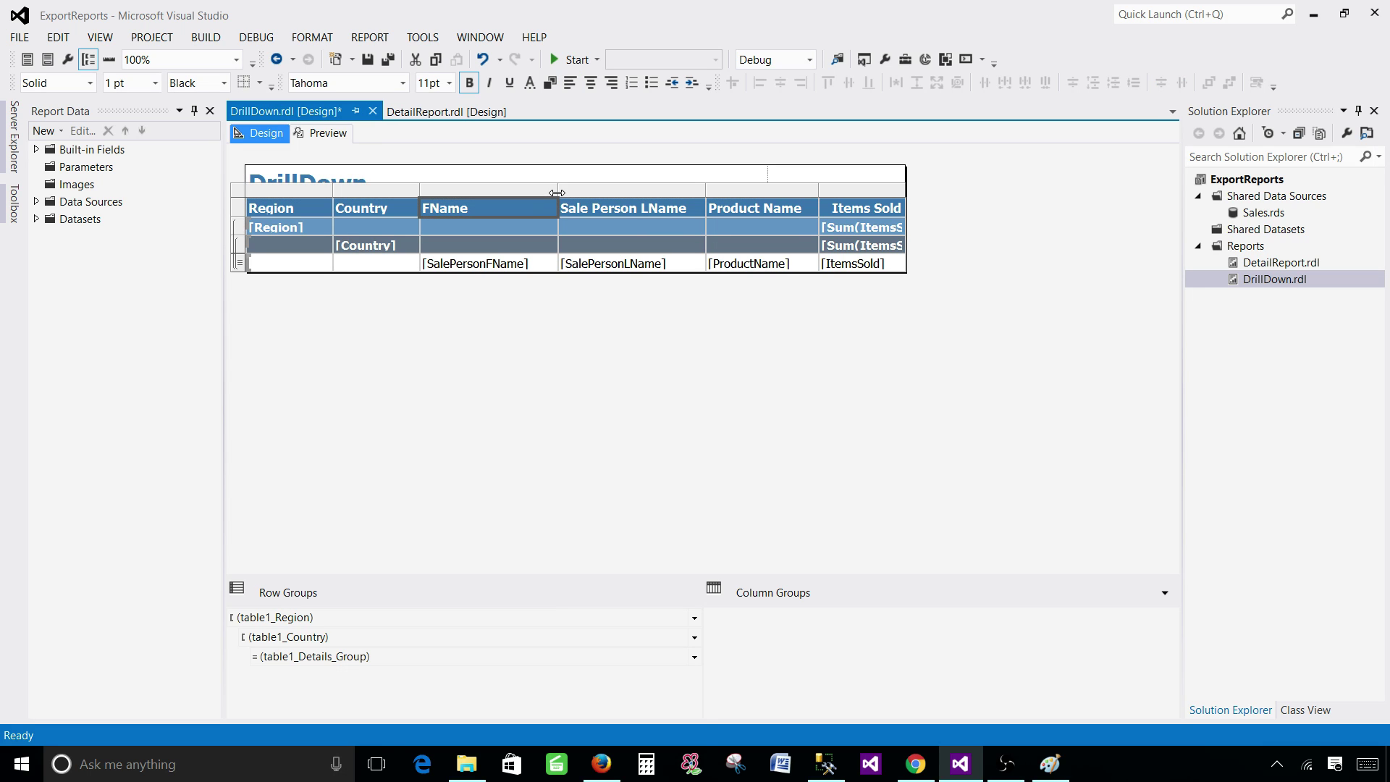
left_click_drag(557, 212, 507, 212)
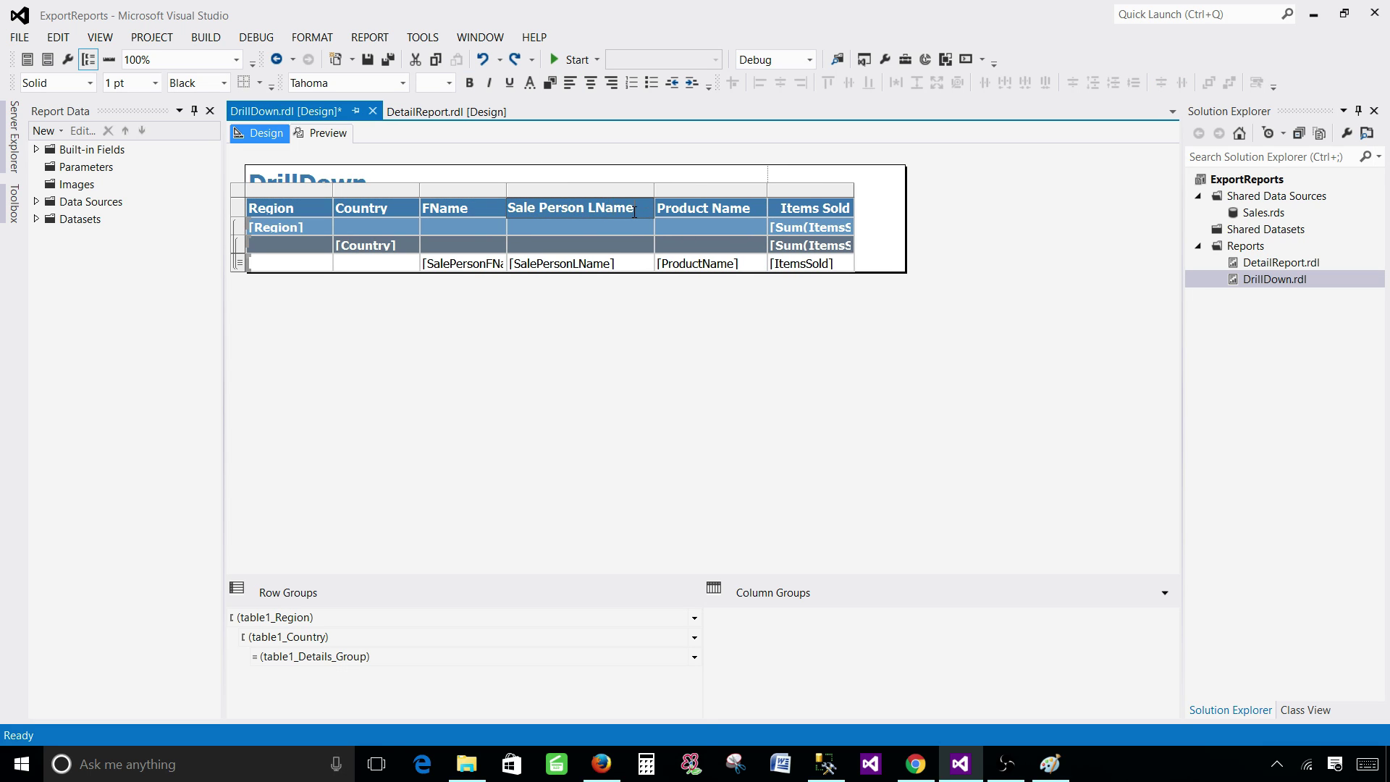
Step: Rename the other header to LName, narrow its column, and pull the report body's right edge left
type("LName")
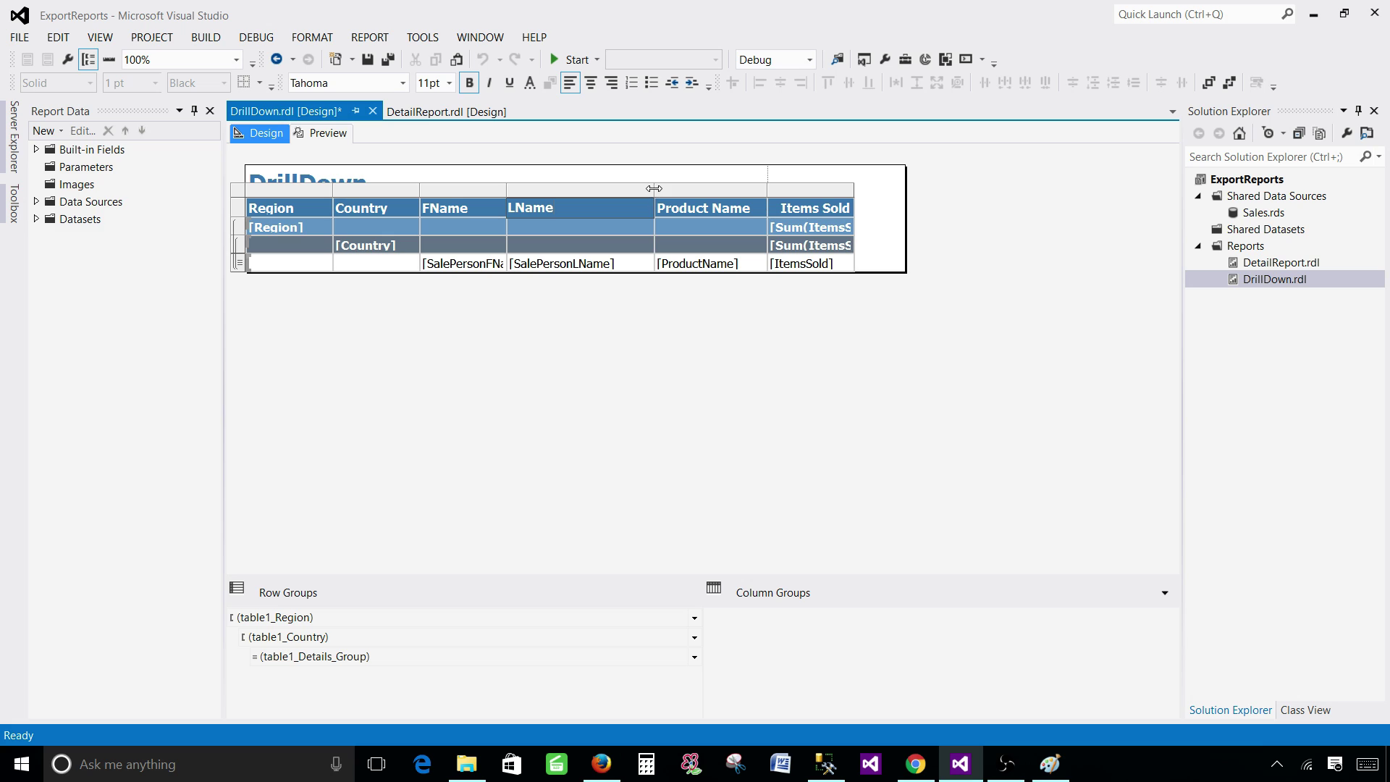
left_click_drag(654, 190, 599, 192)
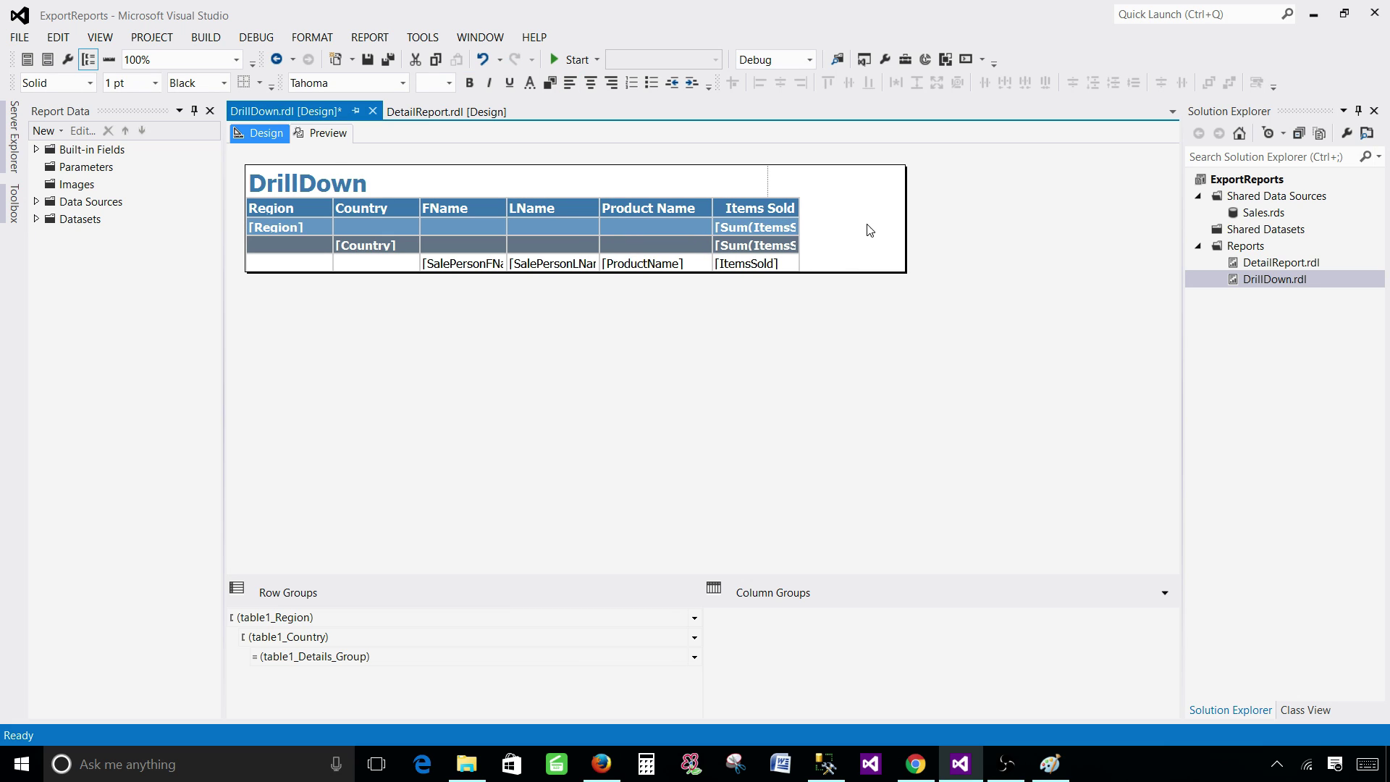
left_click_drag(905, 219, 807, 219)
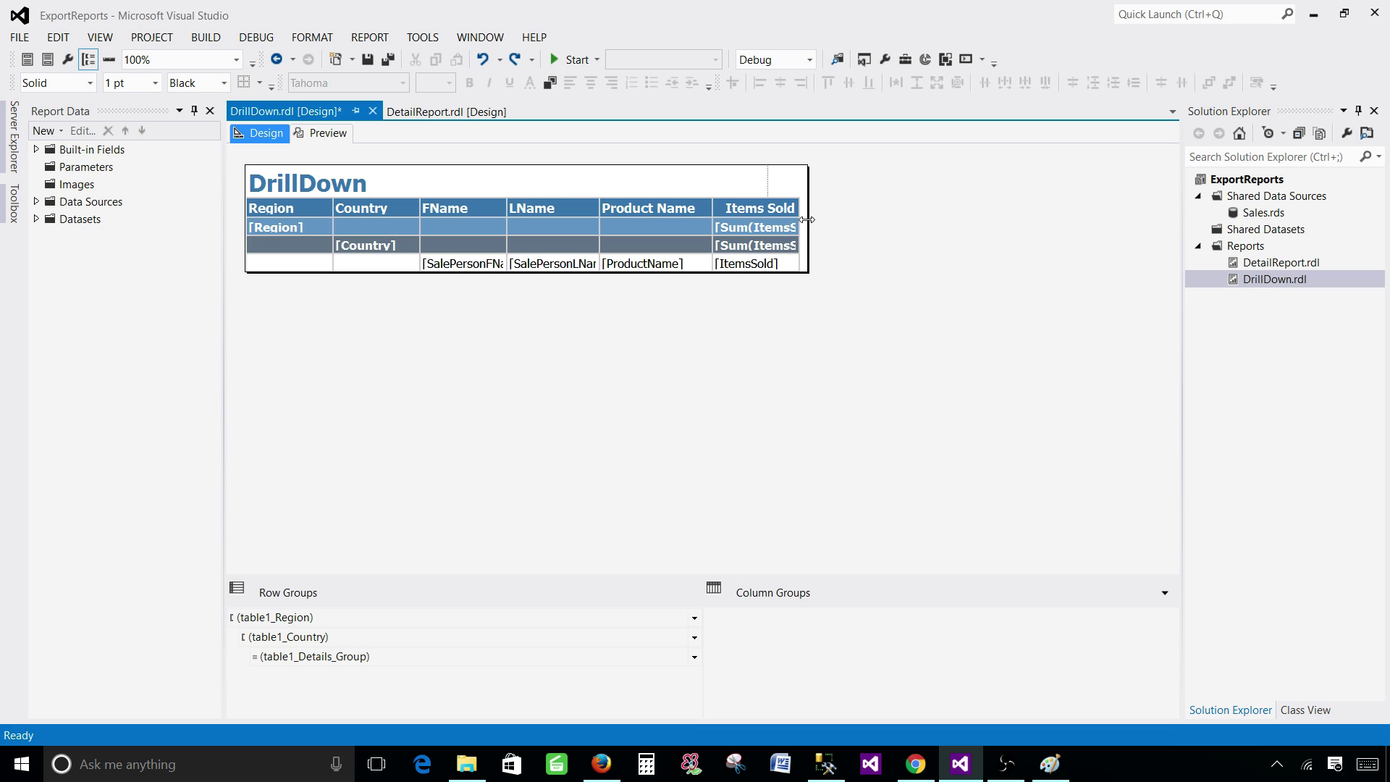
Step: Export the DrillDown print-layout preview as DrillDown.pdf in Videos and open it from File Explorer
left_click(327, 133)
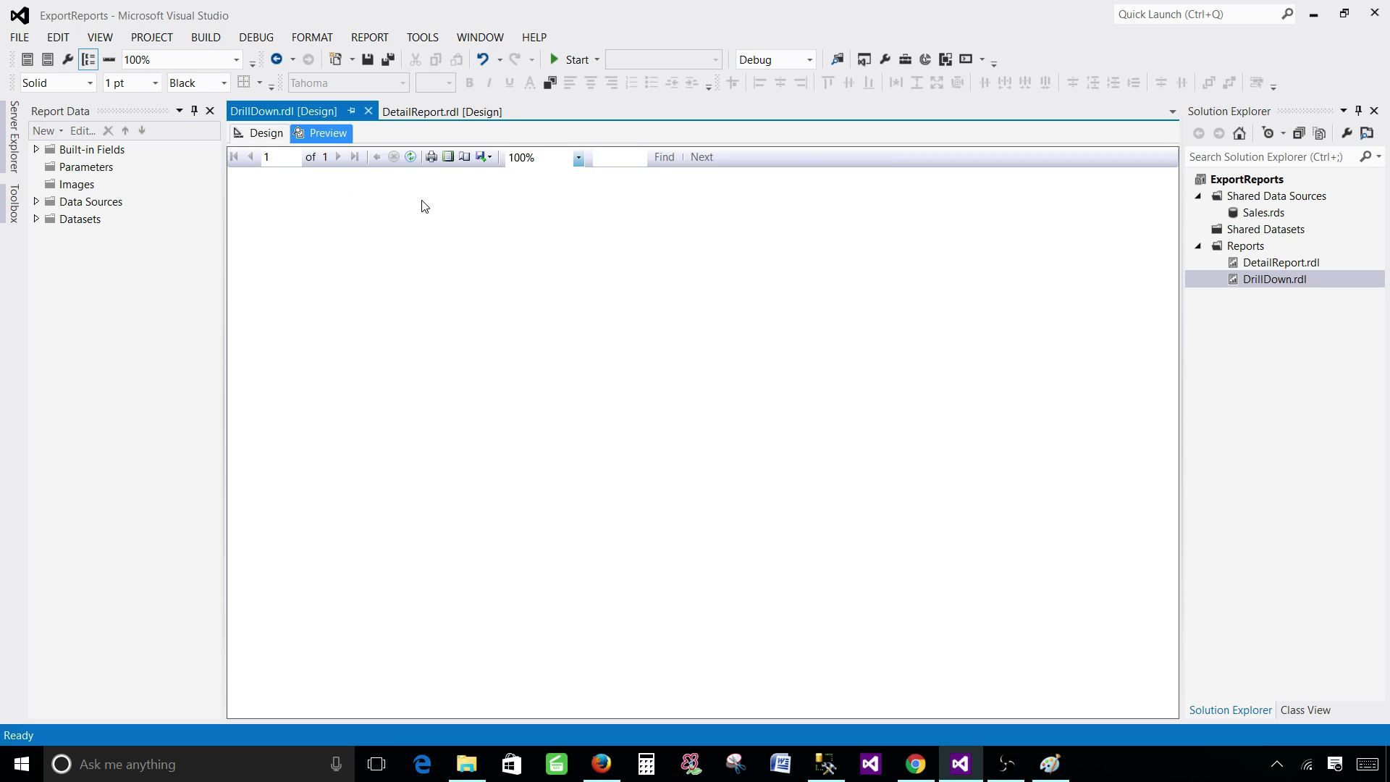
left_click(448, 158)
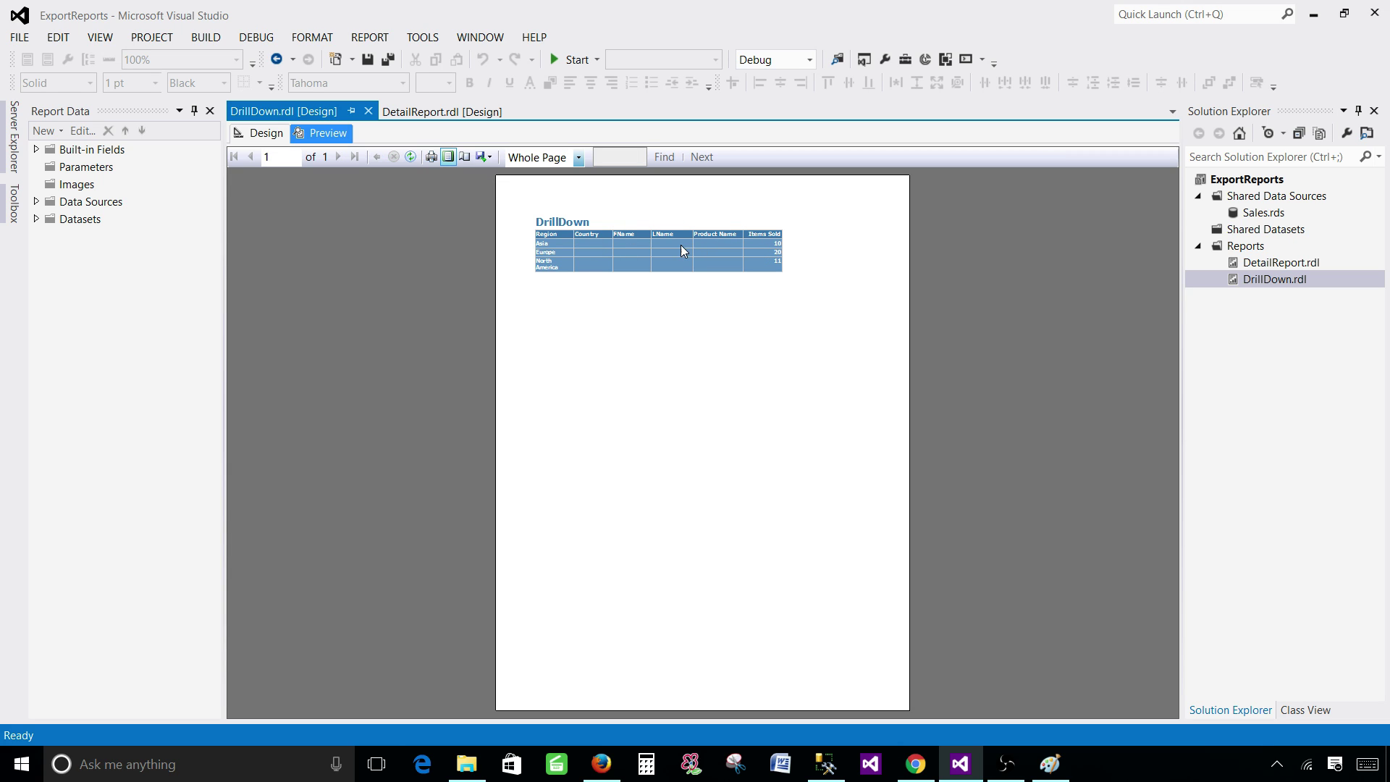
left_click(485, 157)
left_click(533, 229)
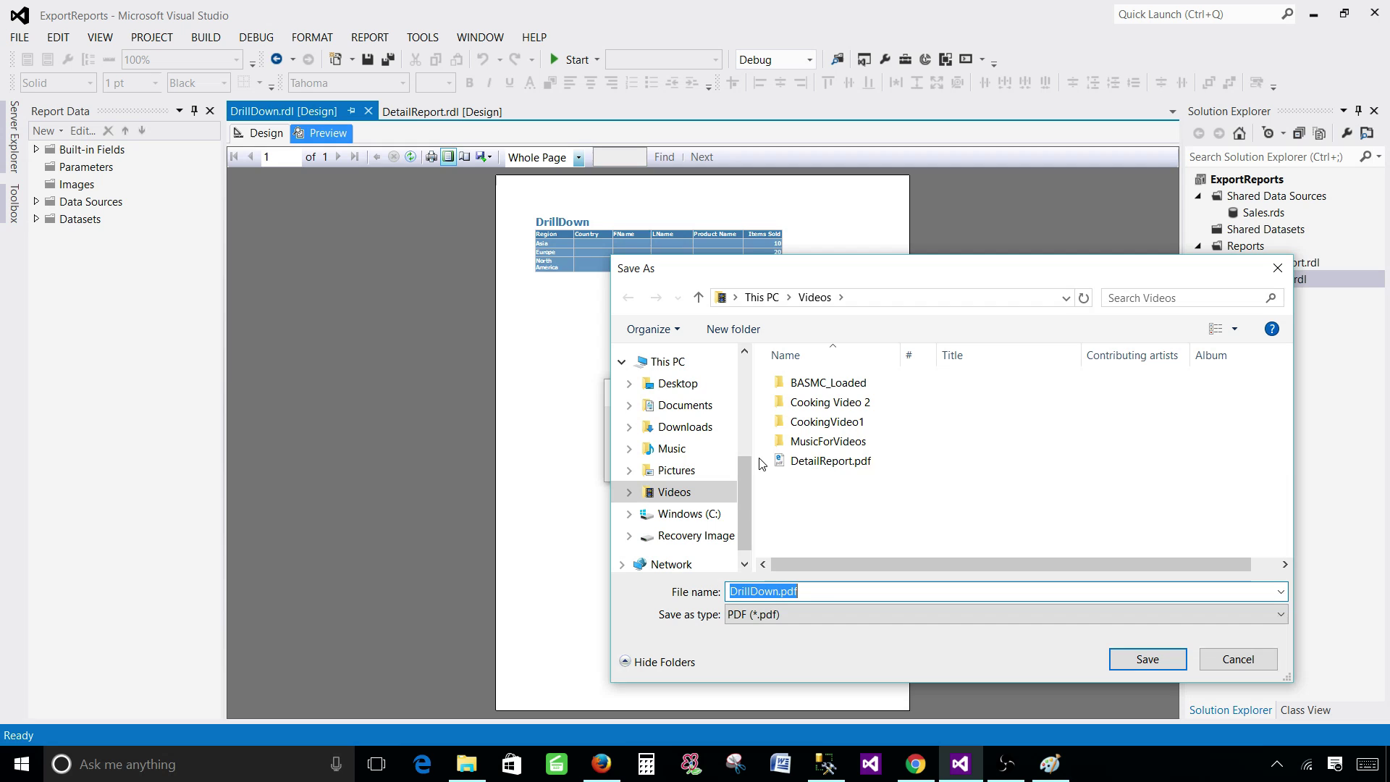
key("Return")
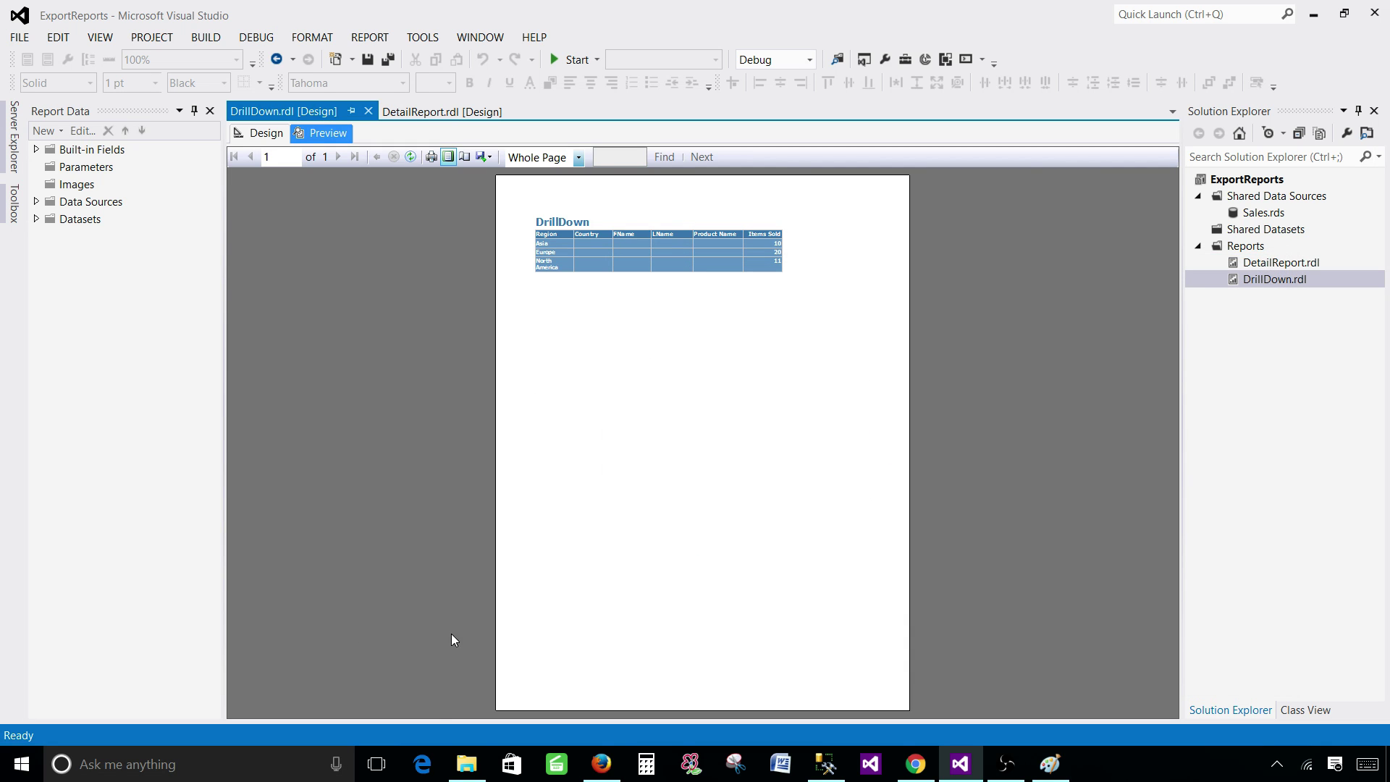
left_click(467, 764)
left_click(444, 381)
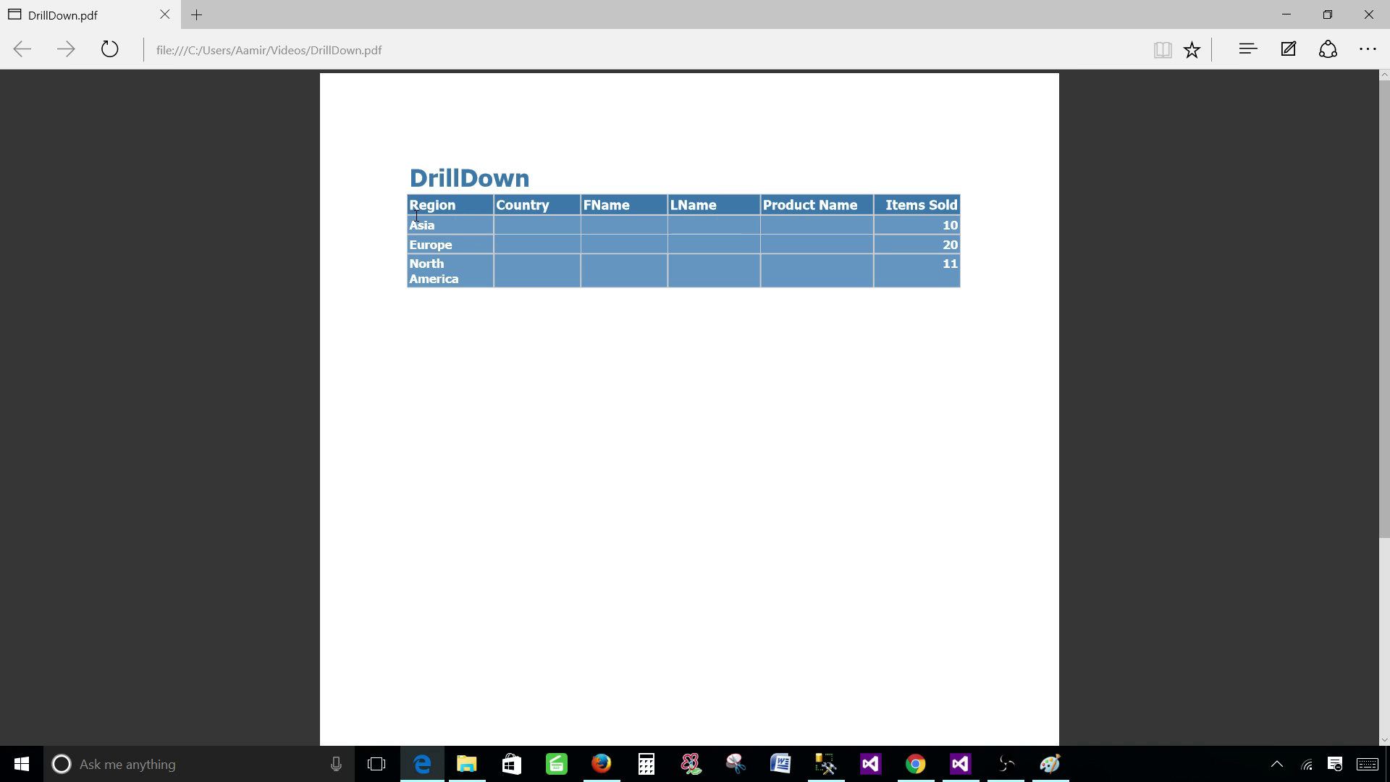
Step: Select Asia and Europe rows in the DrillDown PDF to check the one-page fit, then close Edge
left_click_drag(412, 222, 467, 279)
left_click(436, 233)
left_click_drag(410, 225, 519, 246)
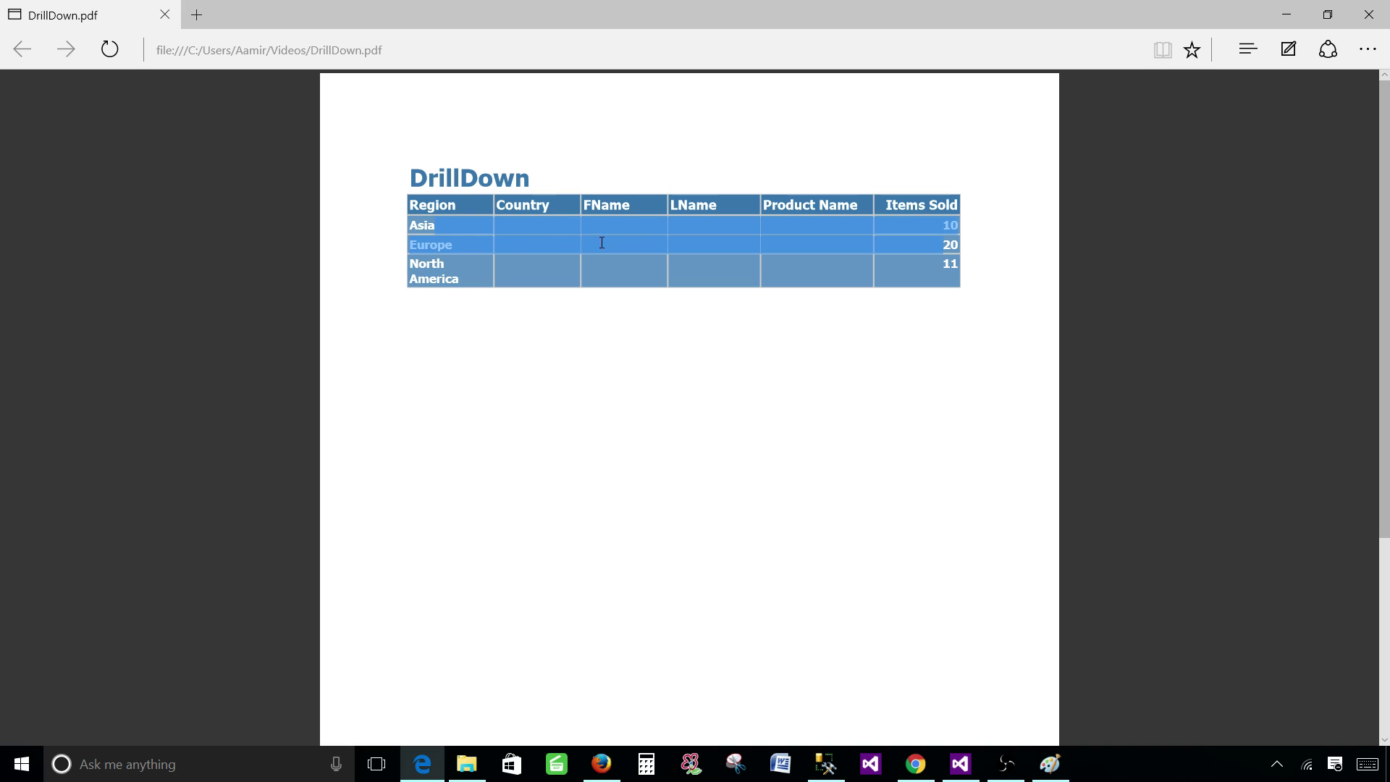
left_click(492, 215)
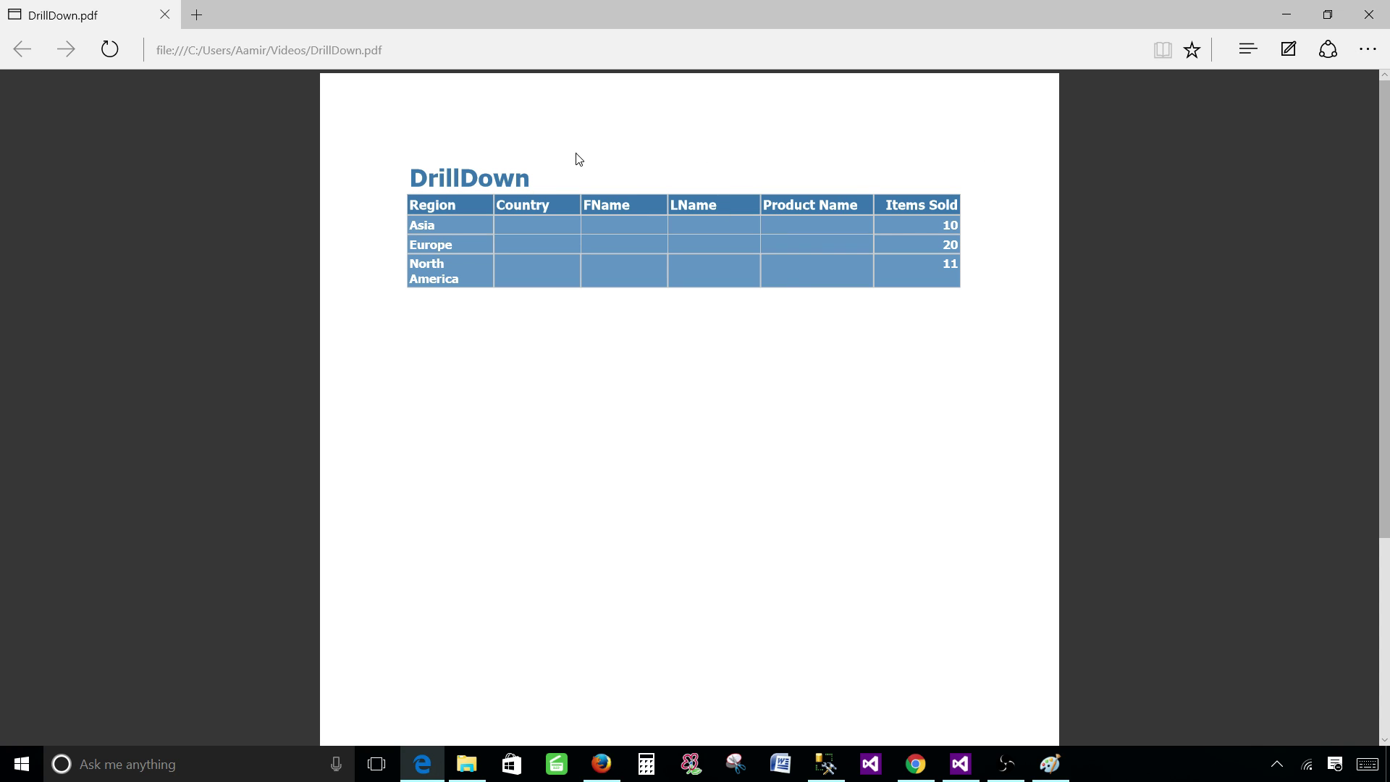
left_click(1368, 14)
Step: Deploy DrillDown.rdl from Solution Explorer to the server's Export_Reports_Demo folder
left_click(954, 763)
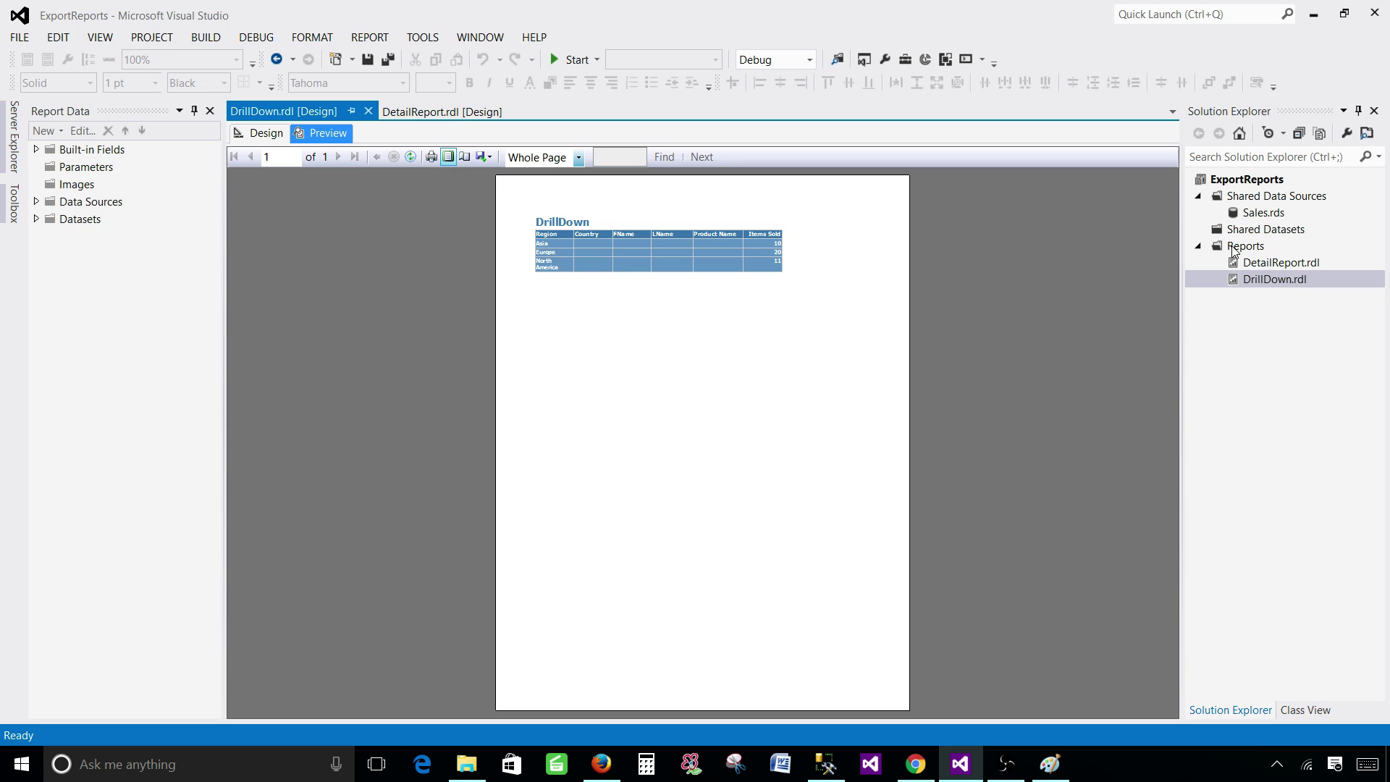
right_click(1260, 279)
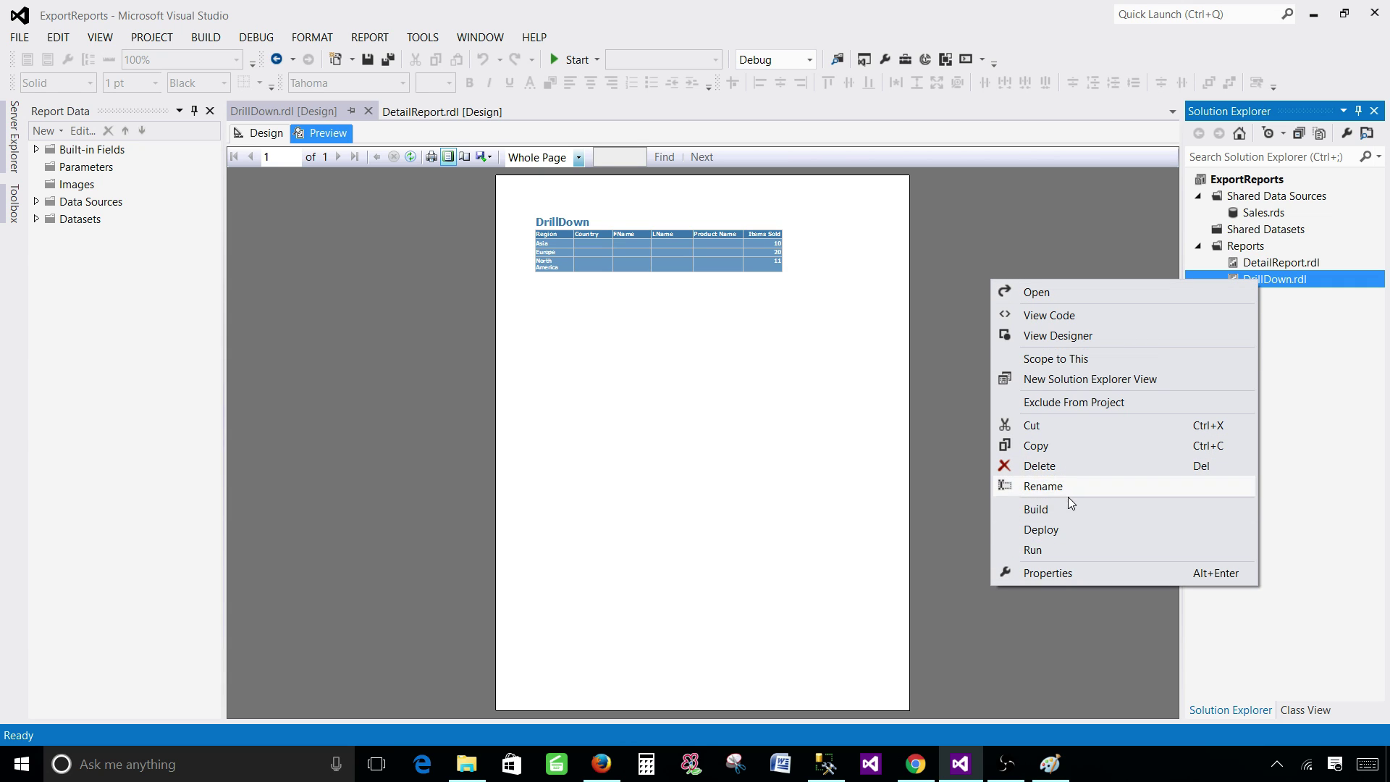
left_click(1068, 529)
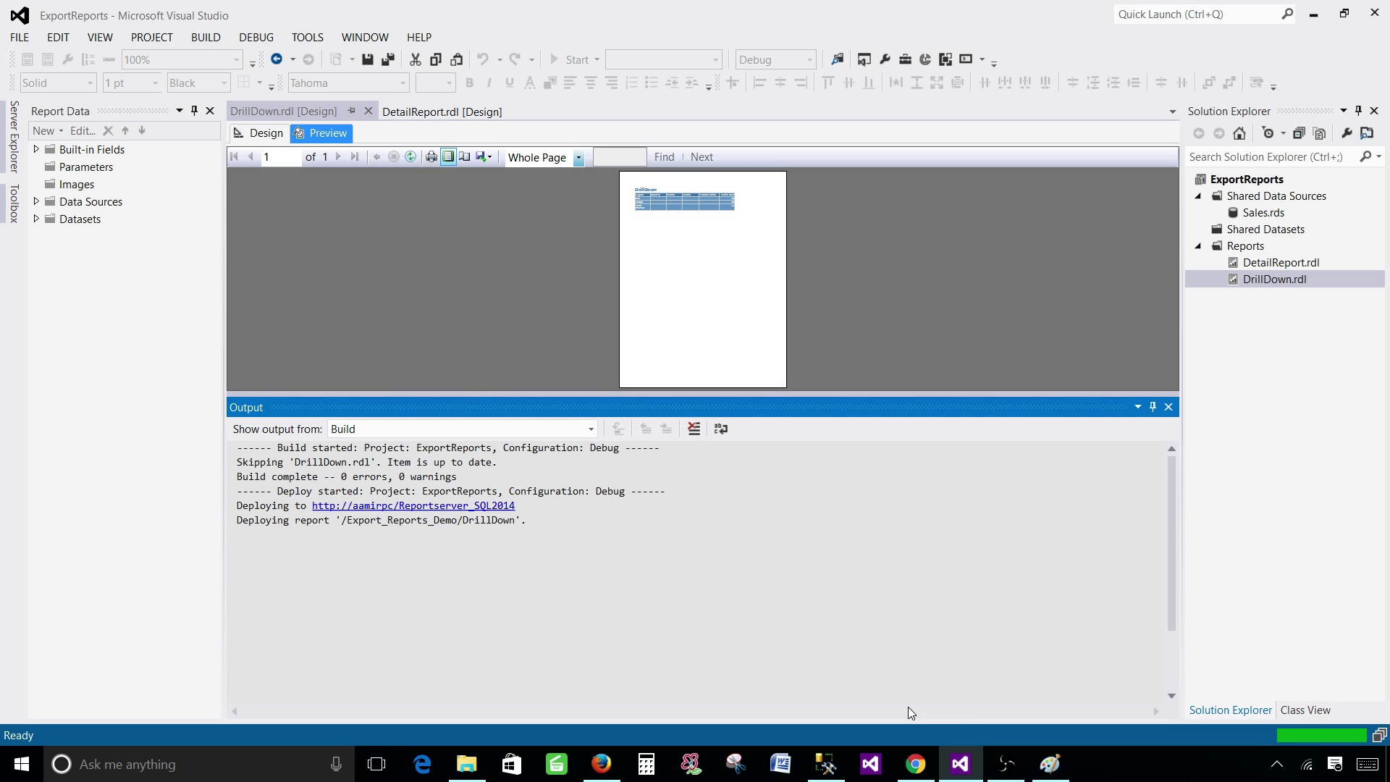
Step: Refresh the Export_Reports_Demo folder page and check DrillDown's new modified date
left_click(916, 765)
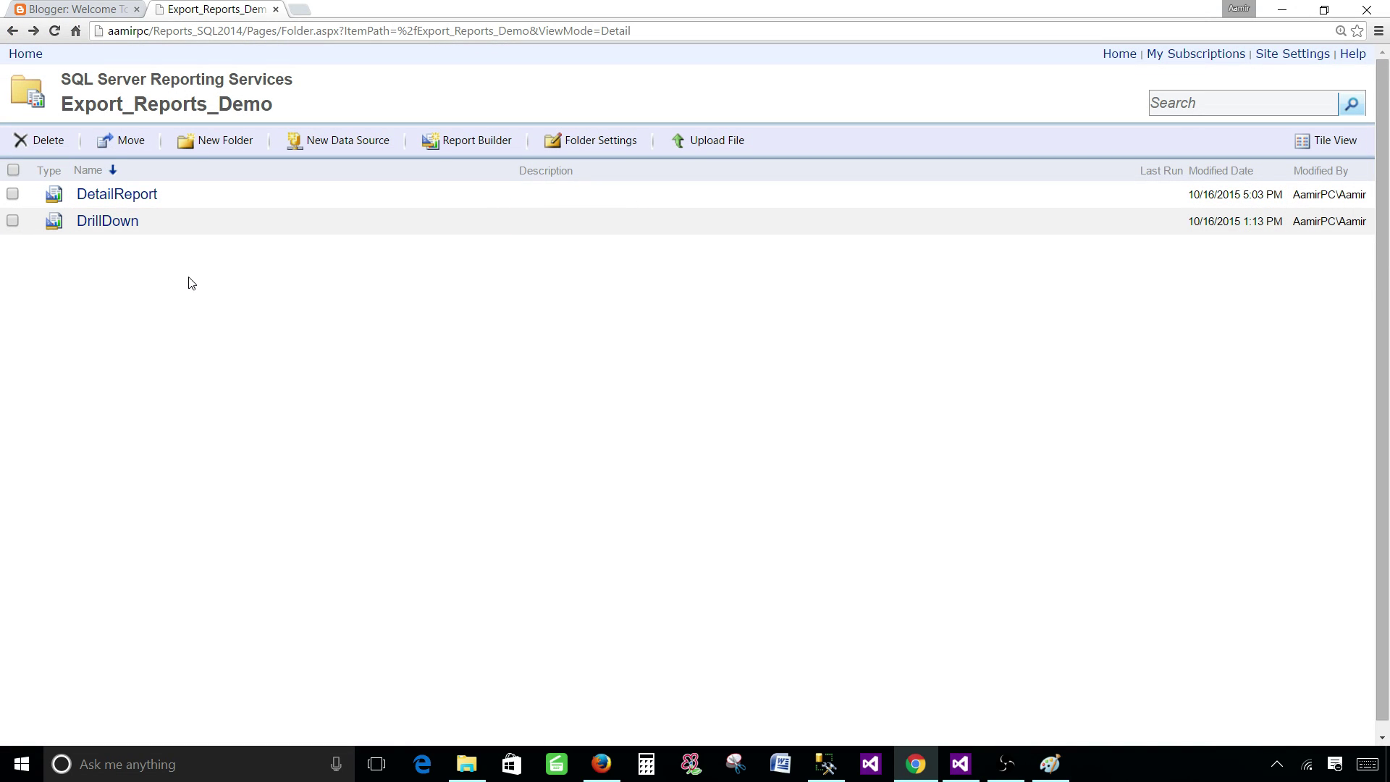
left_click(57, 33)
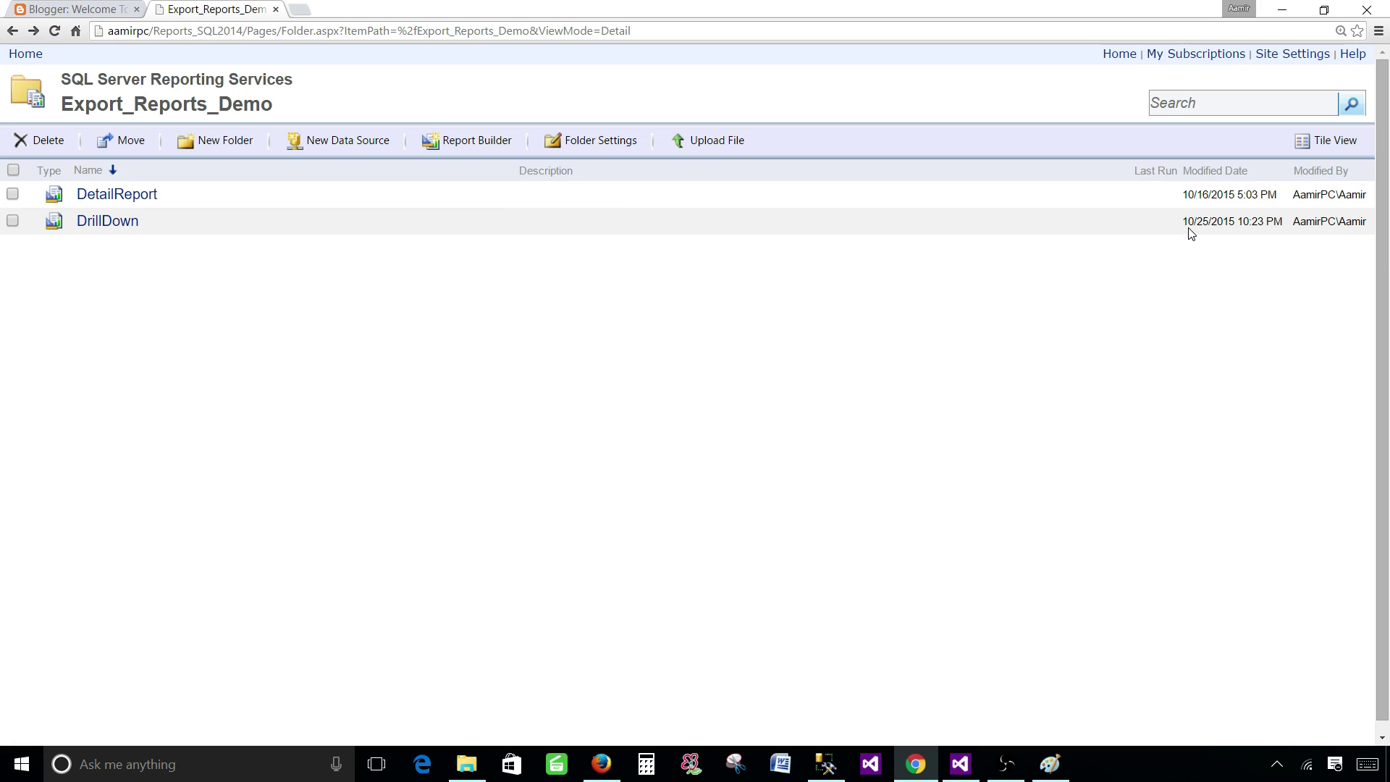
left_click_drag(1183, 221, 1283, 221)
left_click(1177, 271)
Step: Open the DrillDown report and export it as PDF to Downloads
left_click(105, 222)
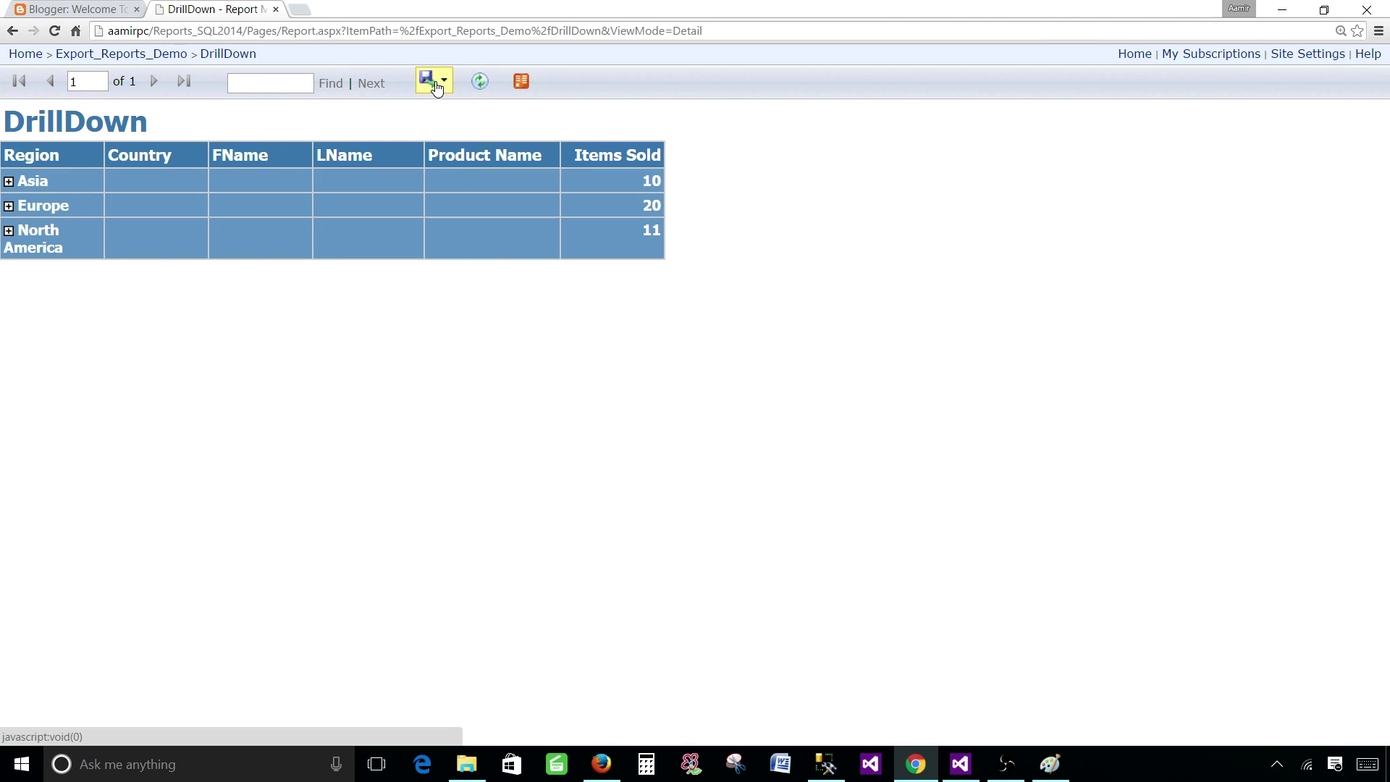
left_click(437, 80)
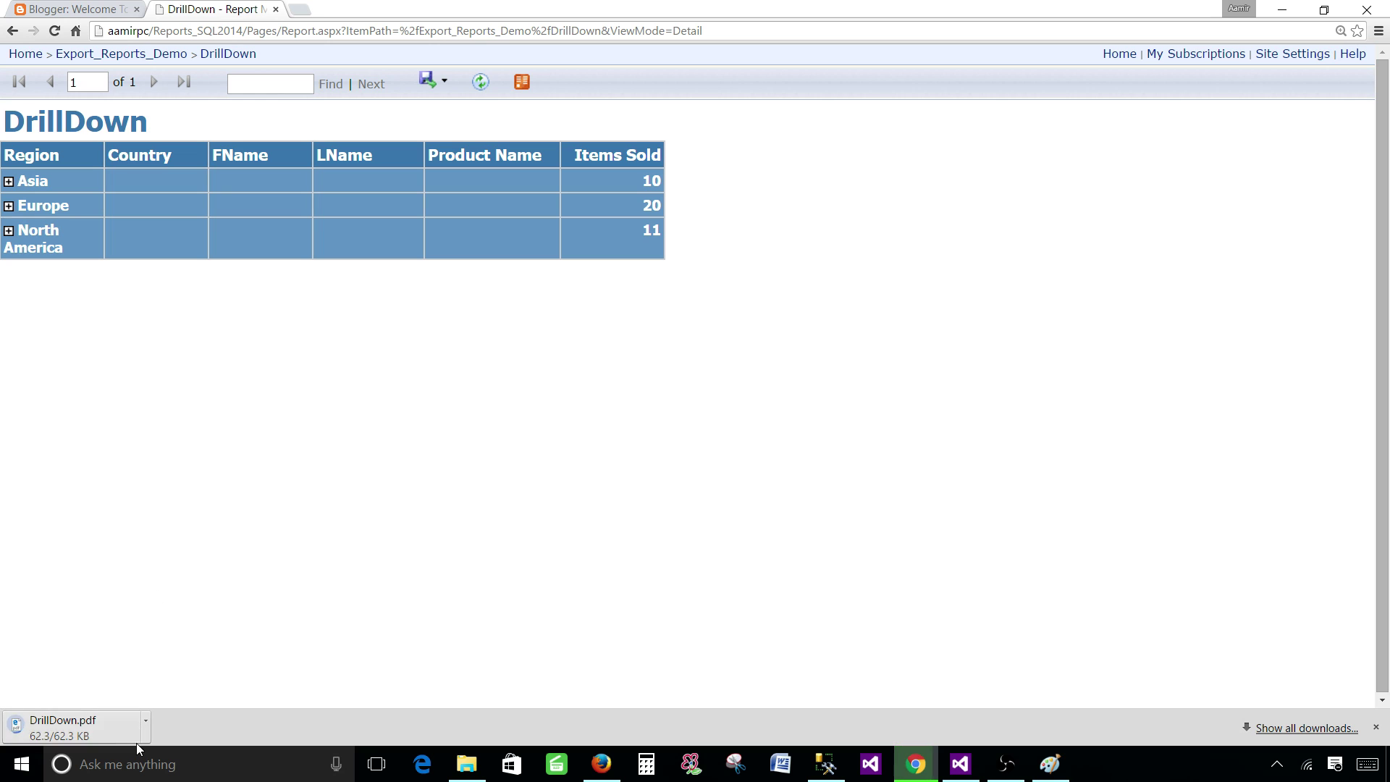
left_click(146, 721)
Step: Open the downloaded DrillDown.pdf from Downloads, close it, and return to the report in Chrome
left_click(229, 675)
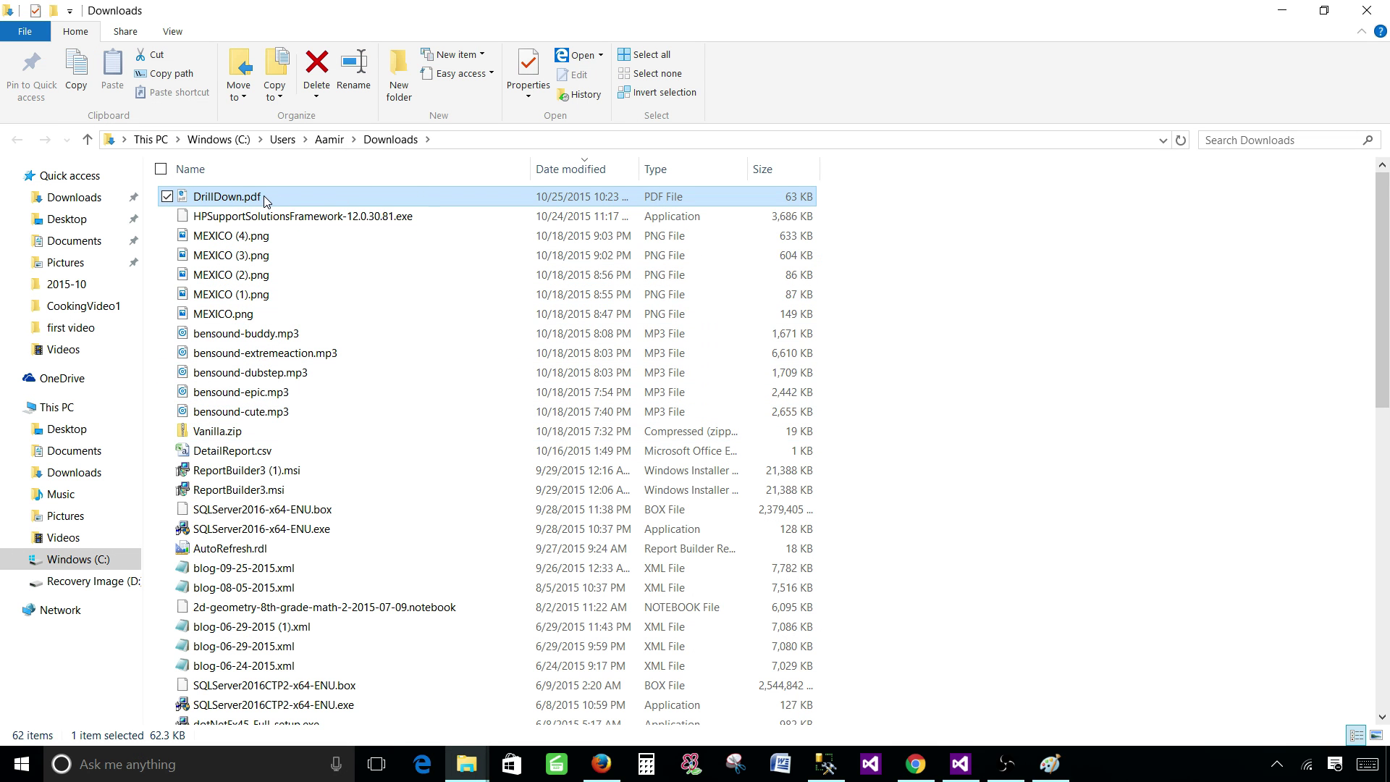
double_click(227, 197)
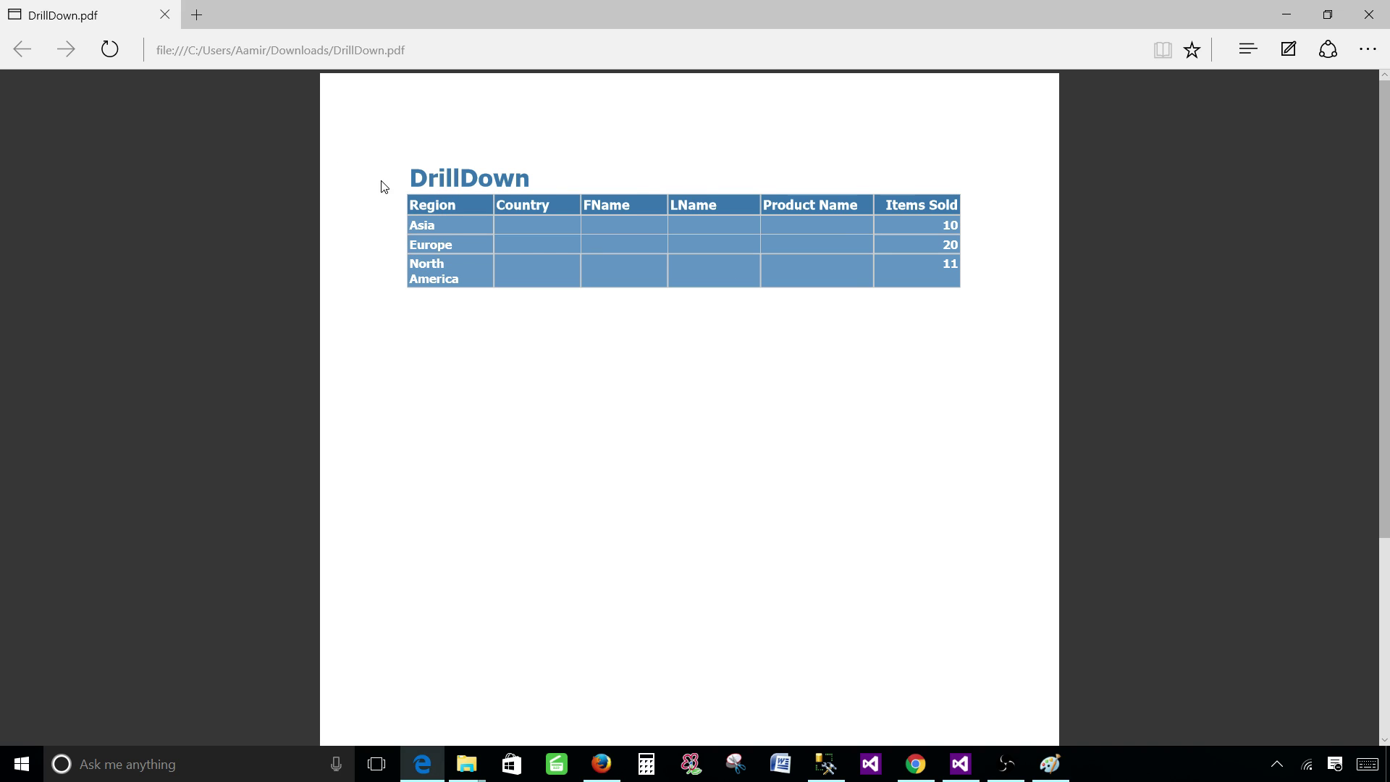
left_click(1369, 14)
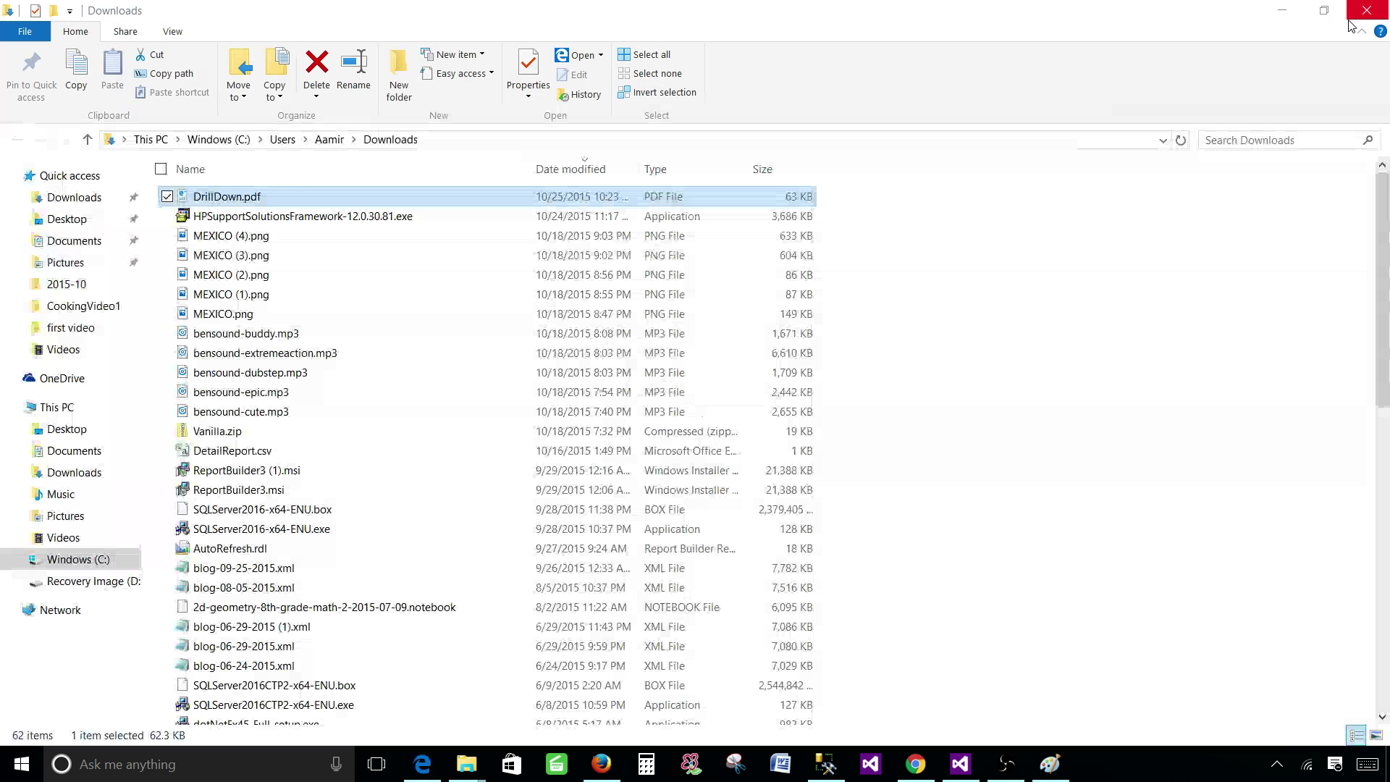
left_click(916, 763)
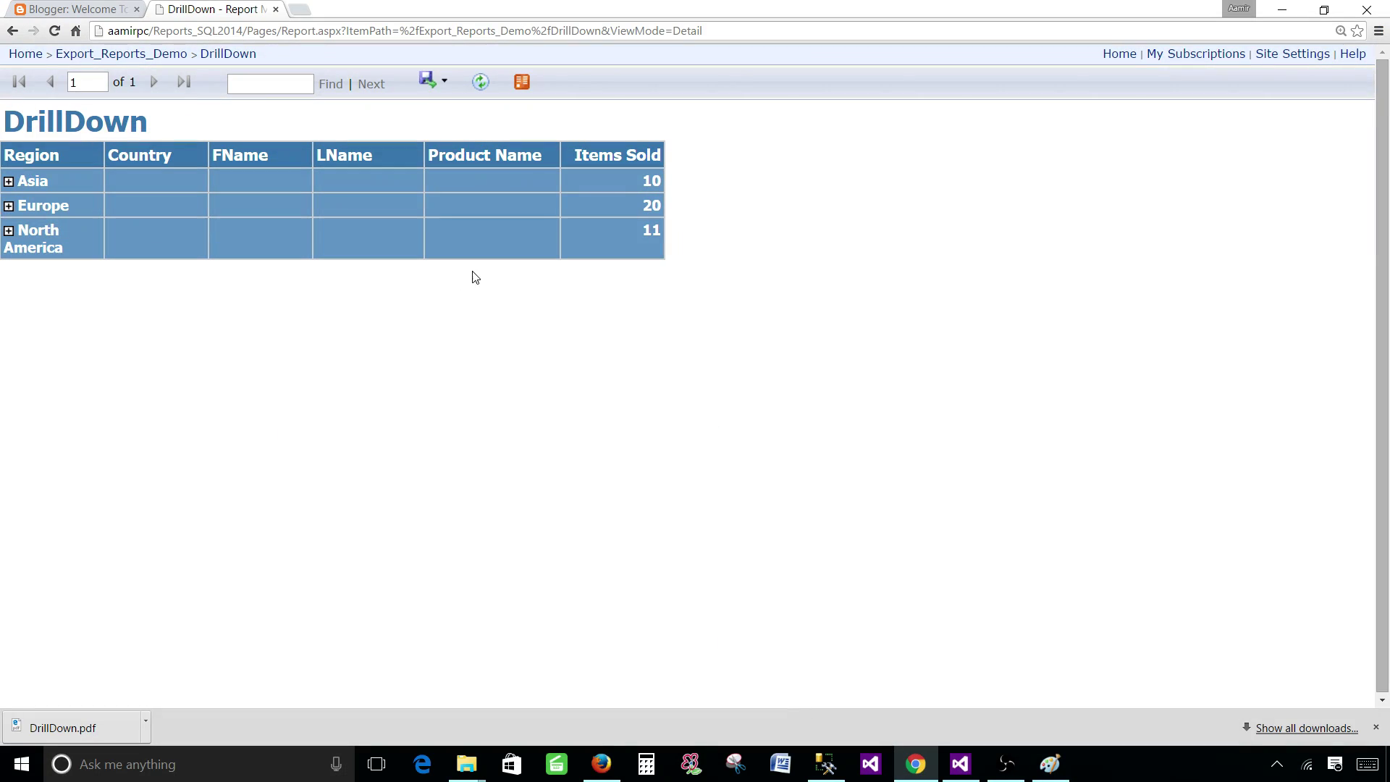
Step: Expand the Asia, Europe and North America regions, then the India and Pakistan countries
left_click(9, 181)
left_click(9, 255)
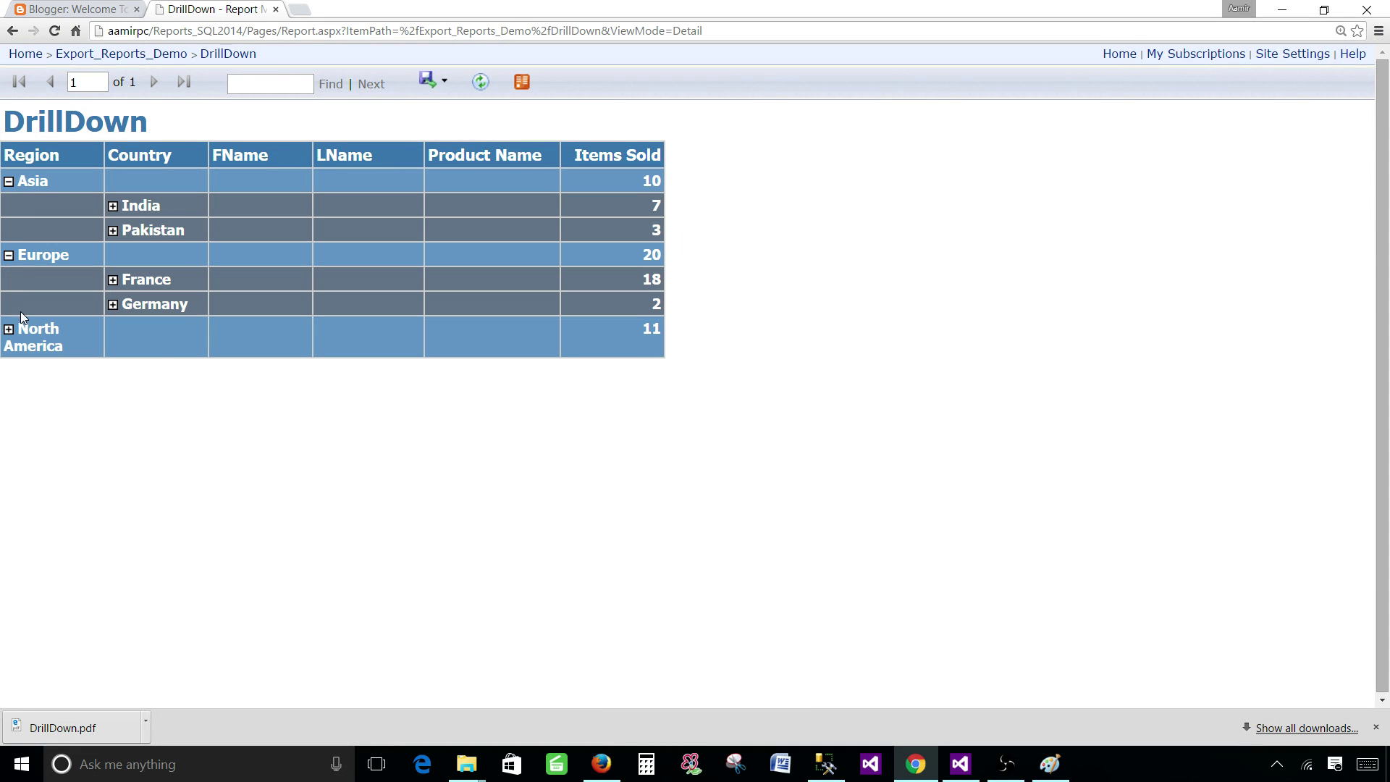
left_click(8, 329)
left_click(113, 205)
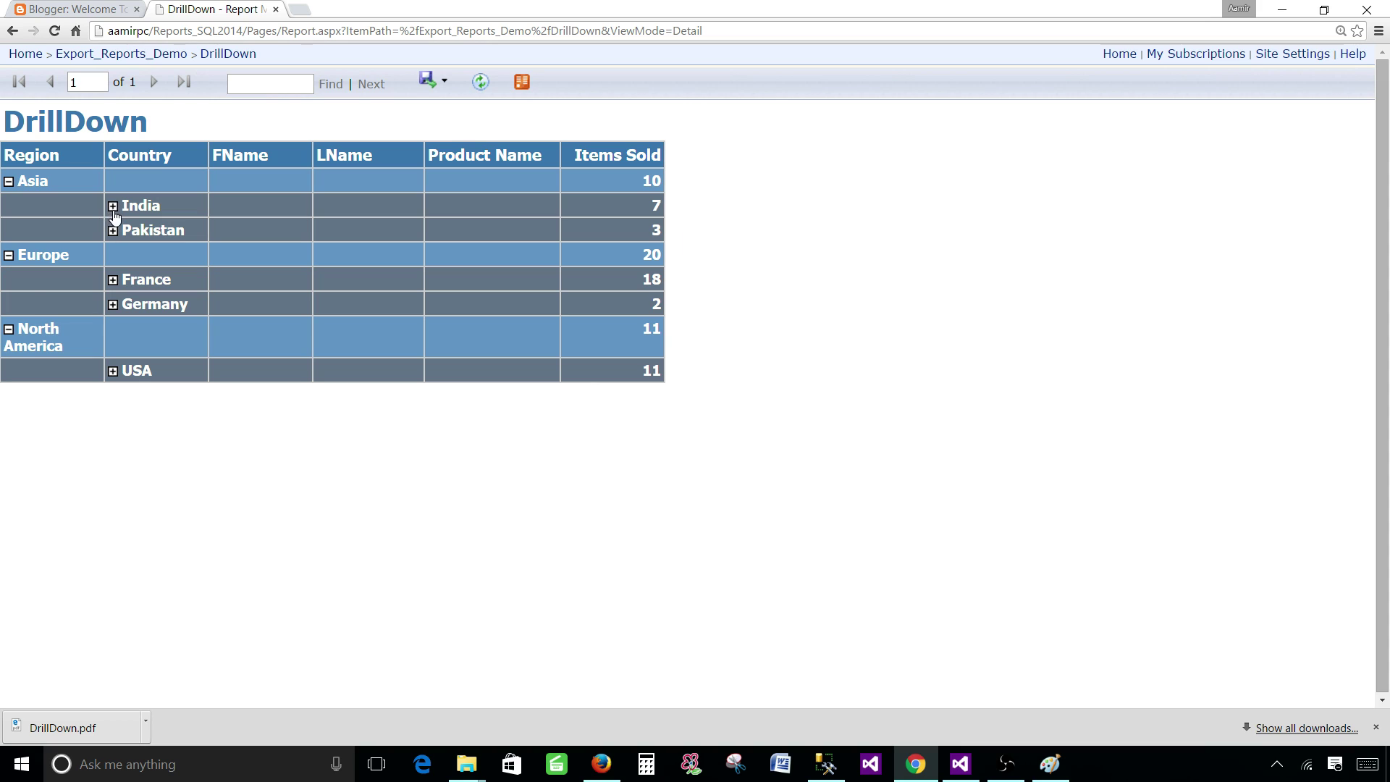
left_click(113, 280)
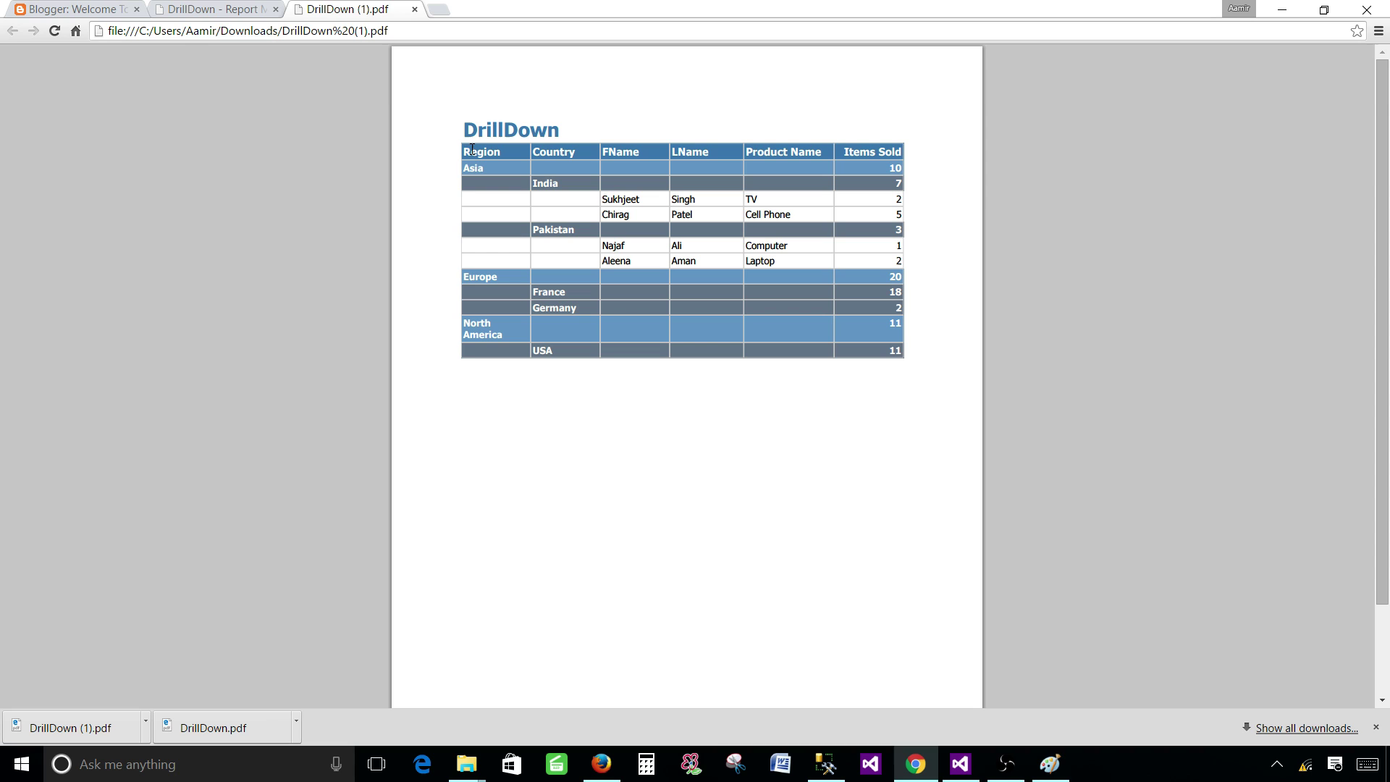
Step: Check the PDF's column headers, the Asia group and Pakistan's sales rows by selecting their text
left_click_drag(468, 150, 905, 152)
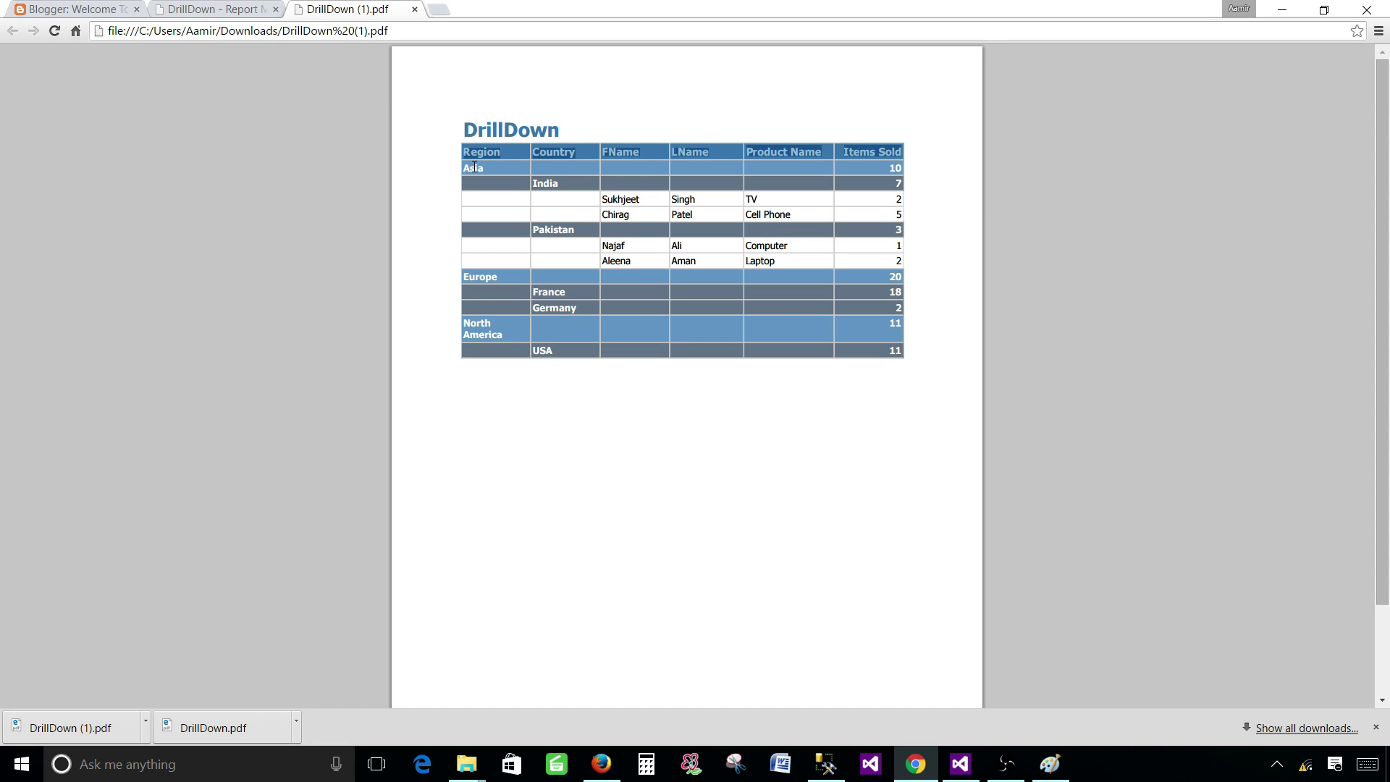
left_click_drag(464, 167, 498, 172)
left_click_drag(533, 230, 612, 263)
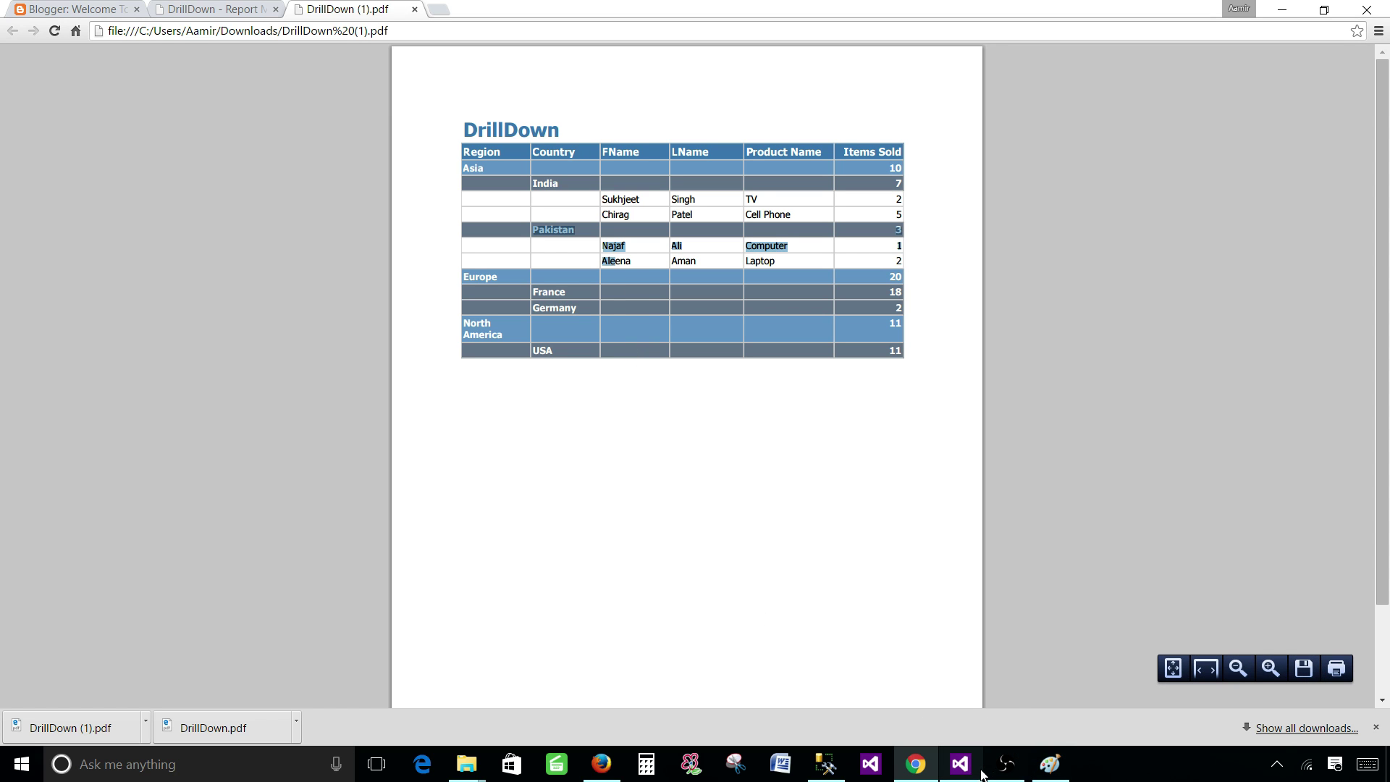
left_click(924, 771)
left_click(924, 772)
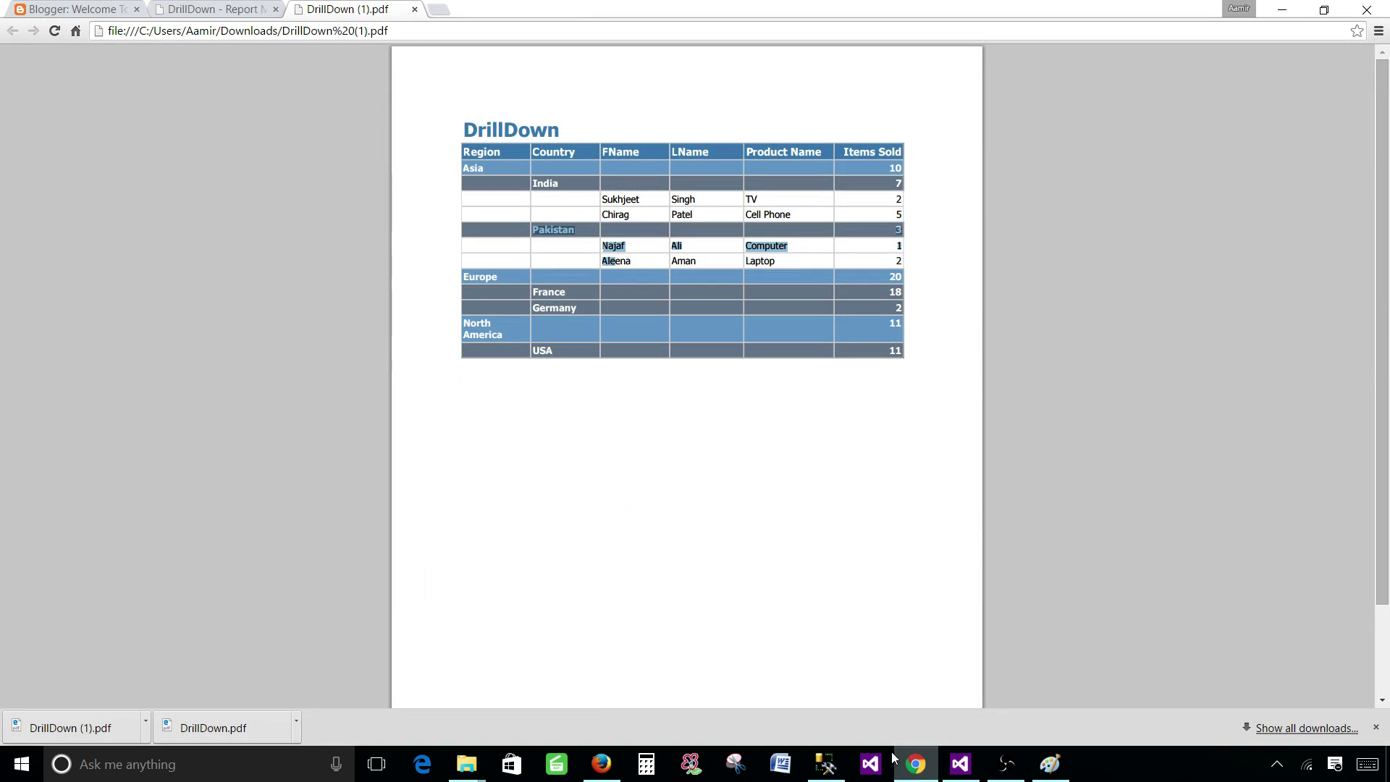
Step: Back in the DrillDown report, expand France, Germany and USA to their individual sales rows
left_click(217, 9)
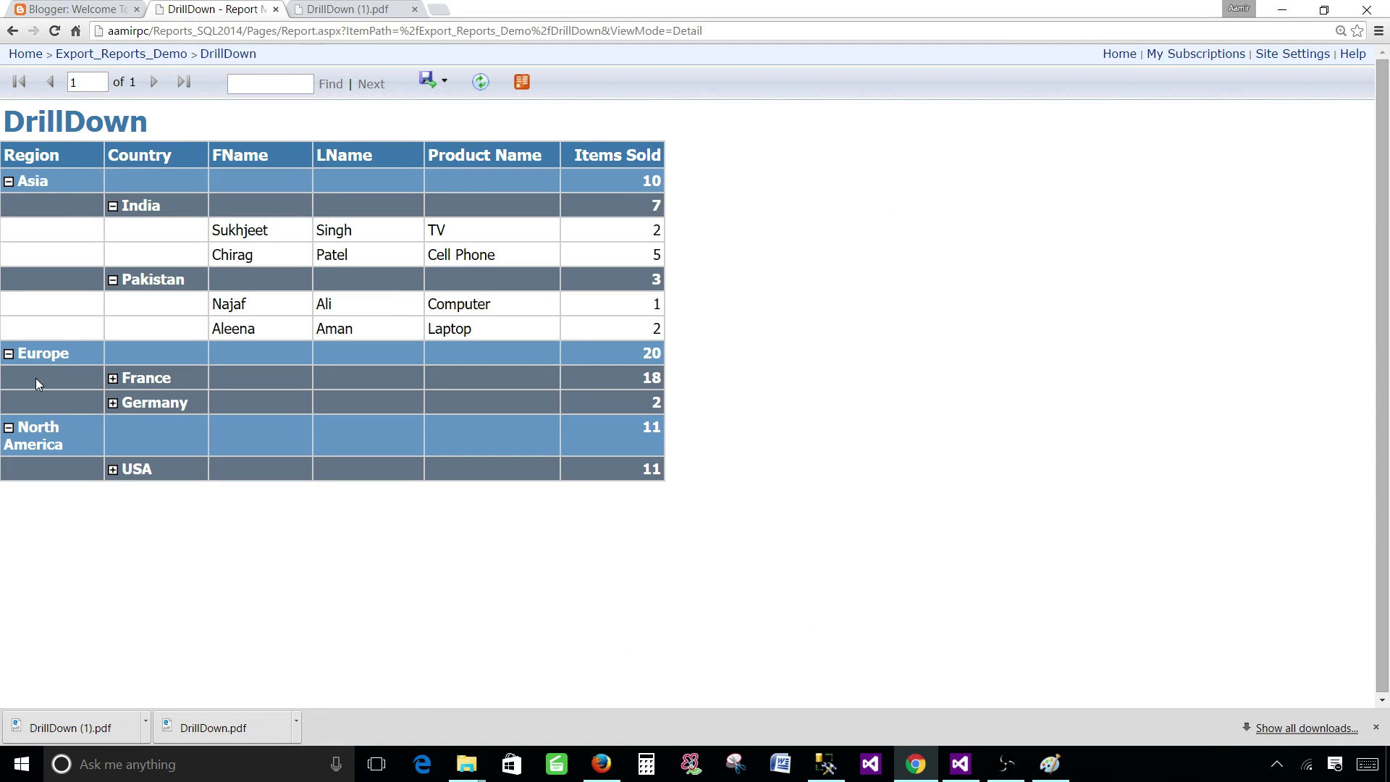
left_click(113, 380)
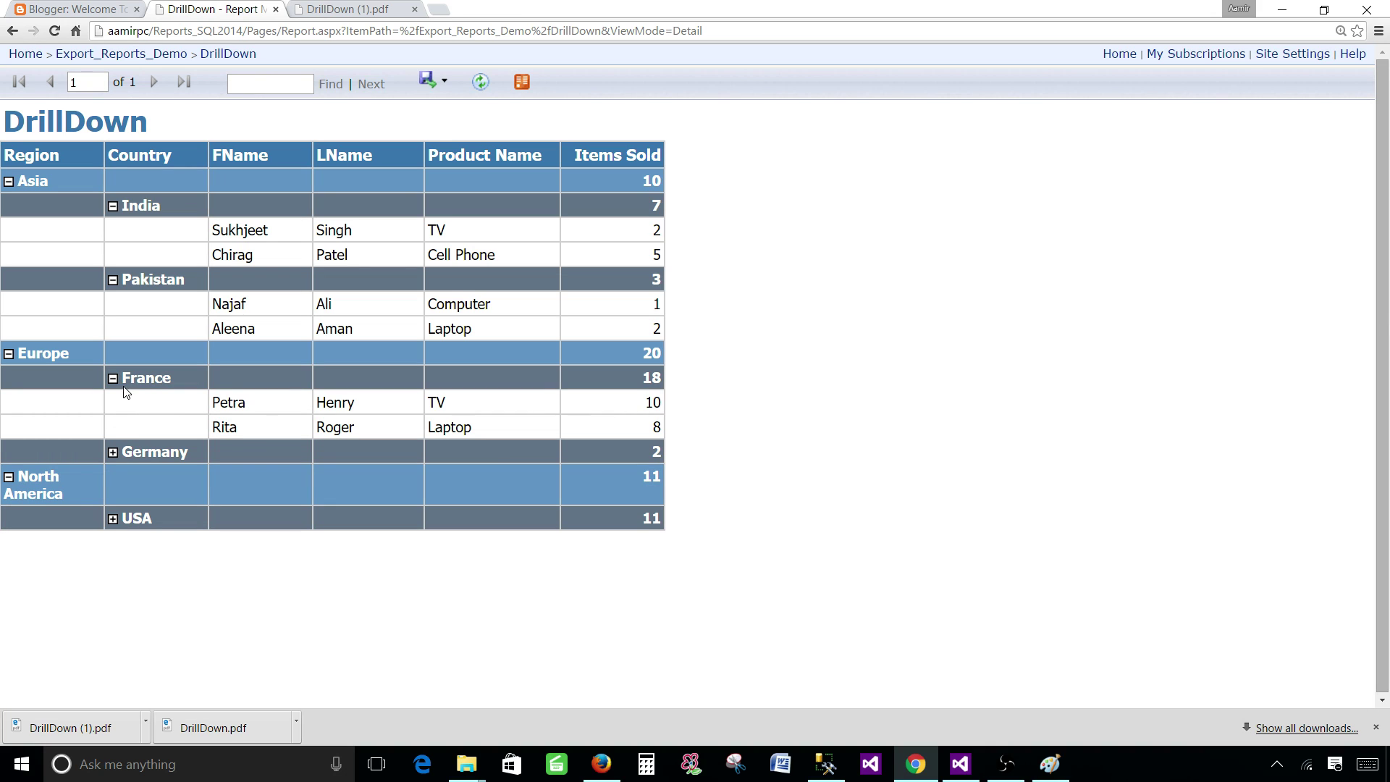
left_click(113, 452)
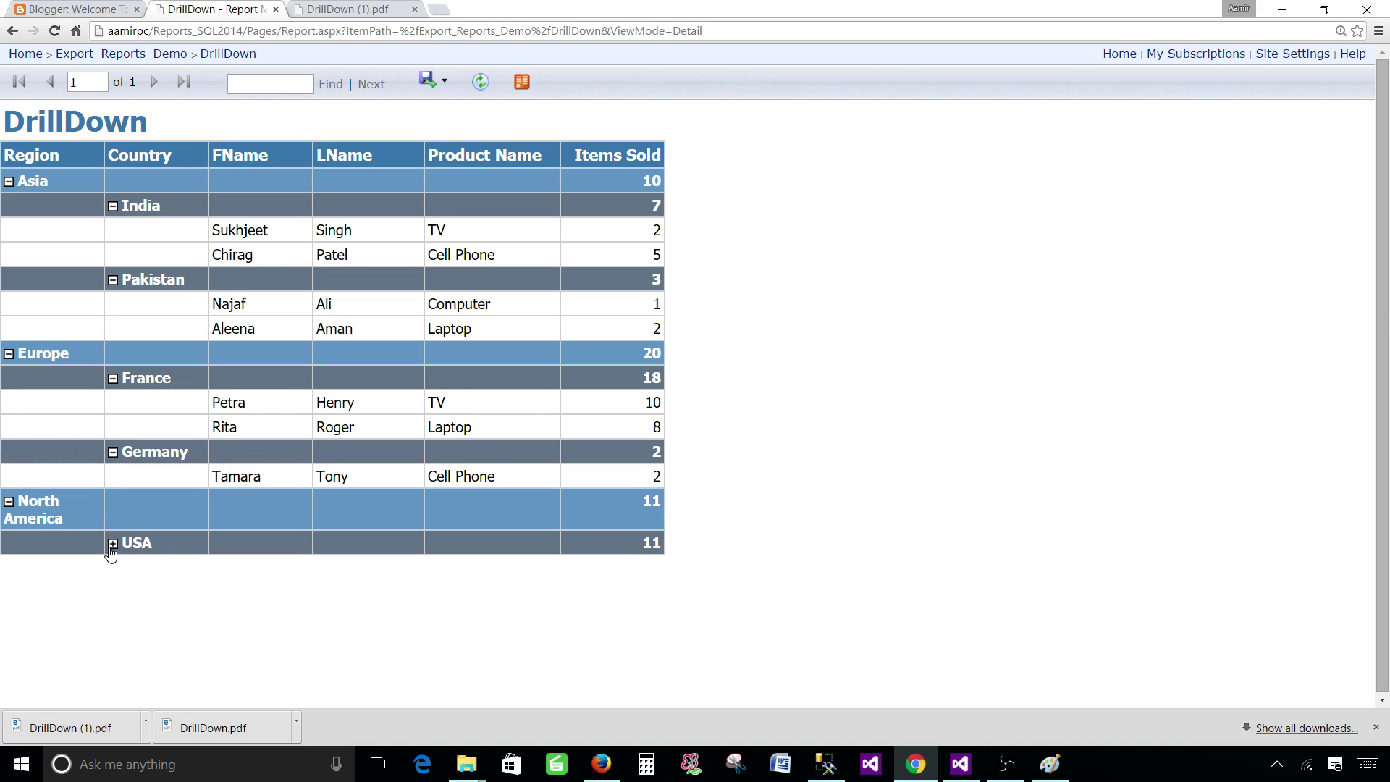
left_click(114, 543)
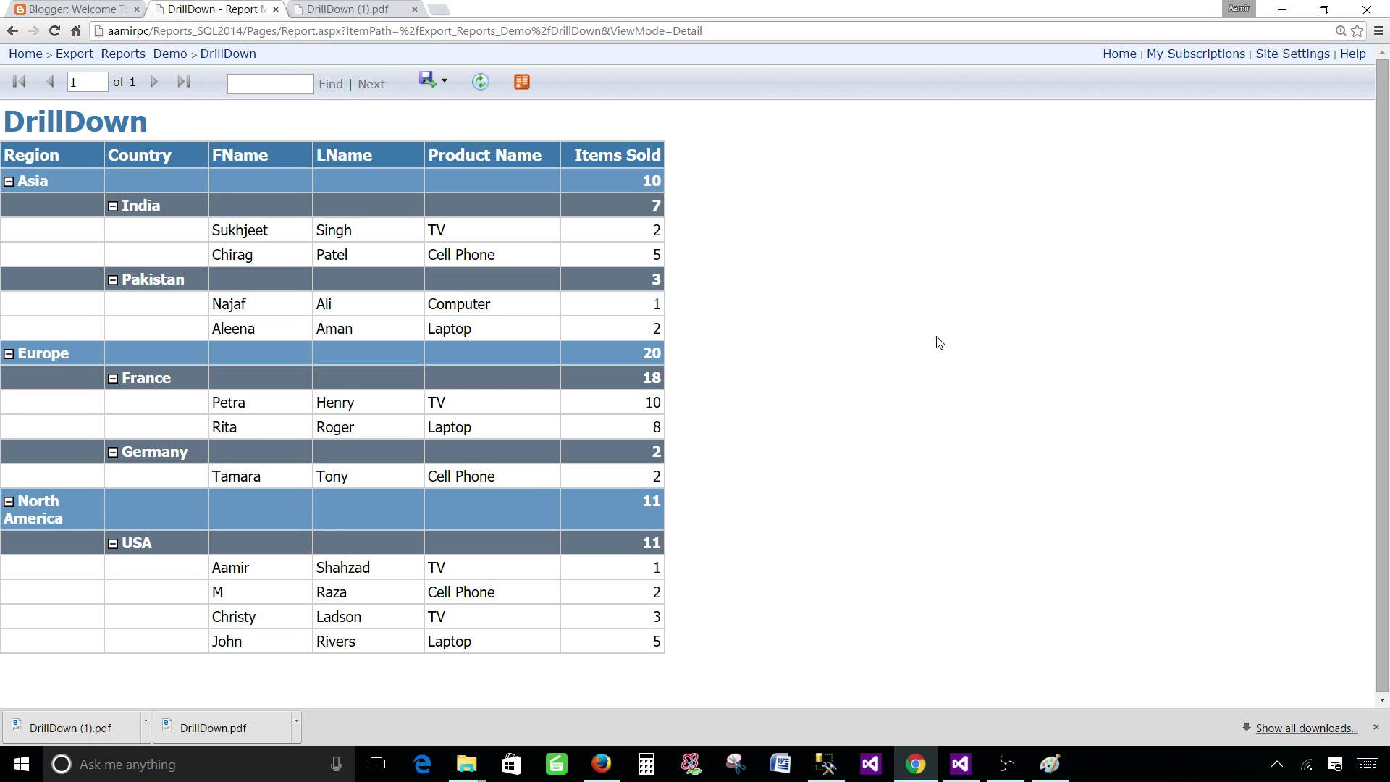
left_click(1218, 758)
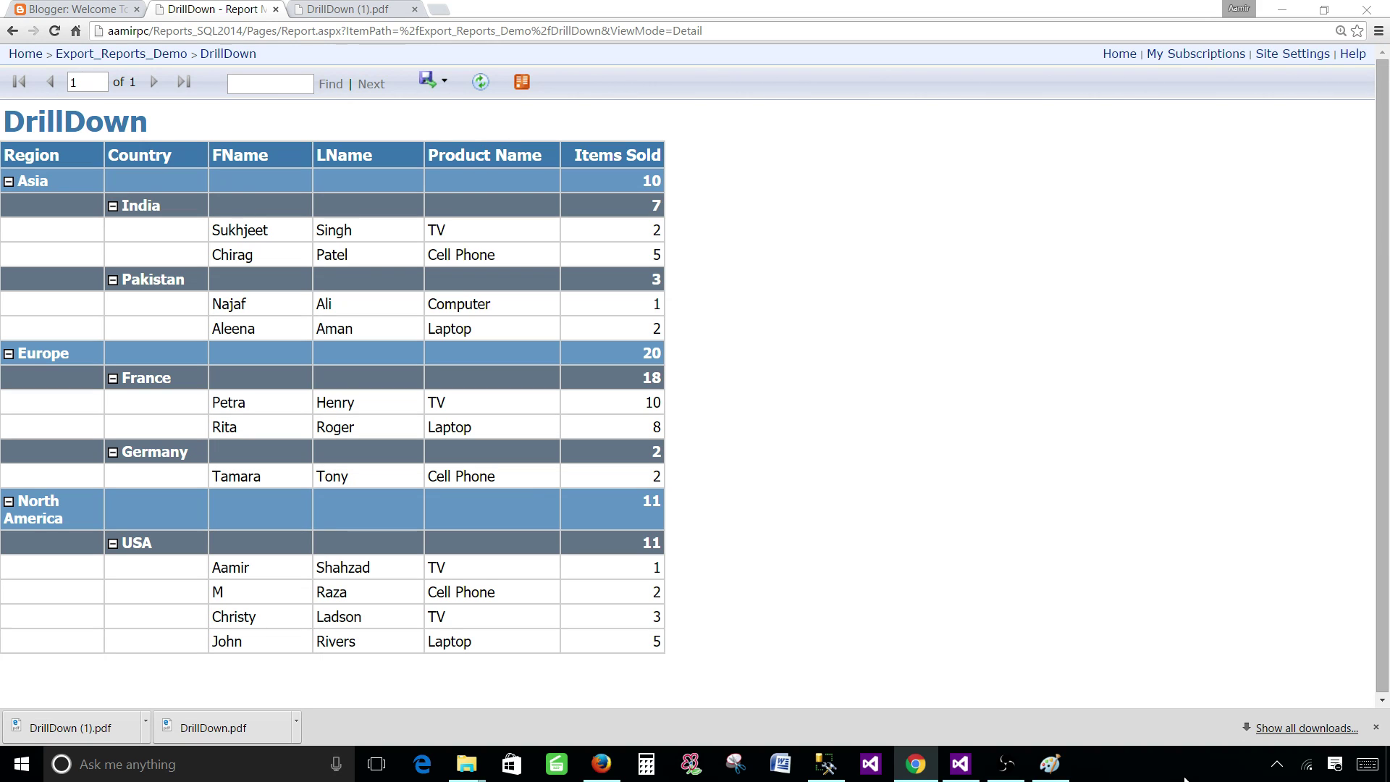